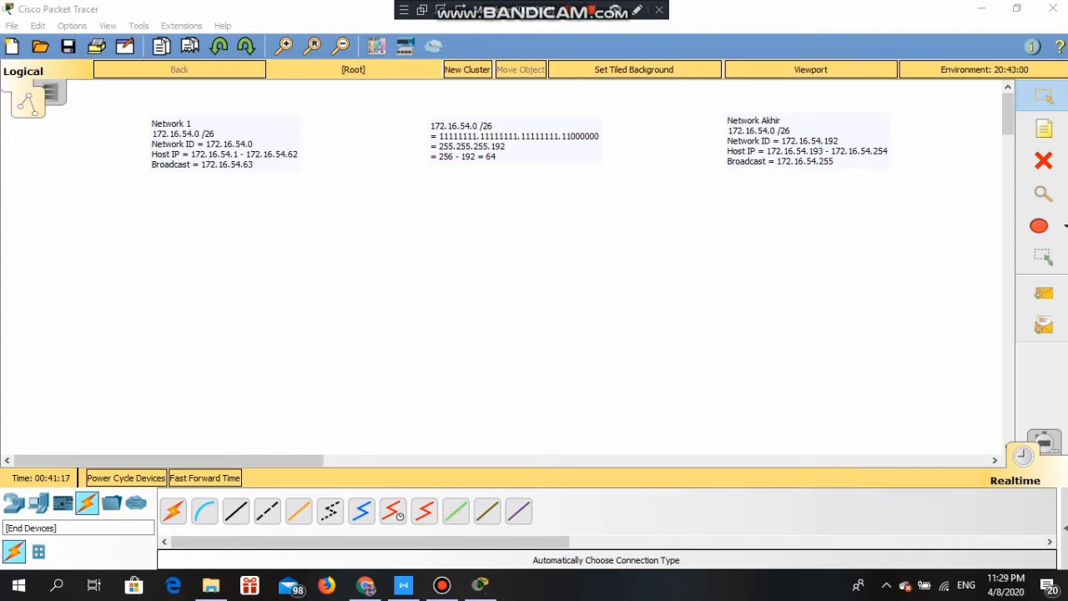
# - Place three generic PC-PT devices, PC6, PC7 and PC8, under the Network 1 notes
pyautogui.click(39, 503)
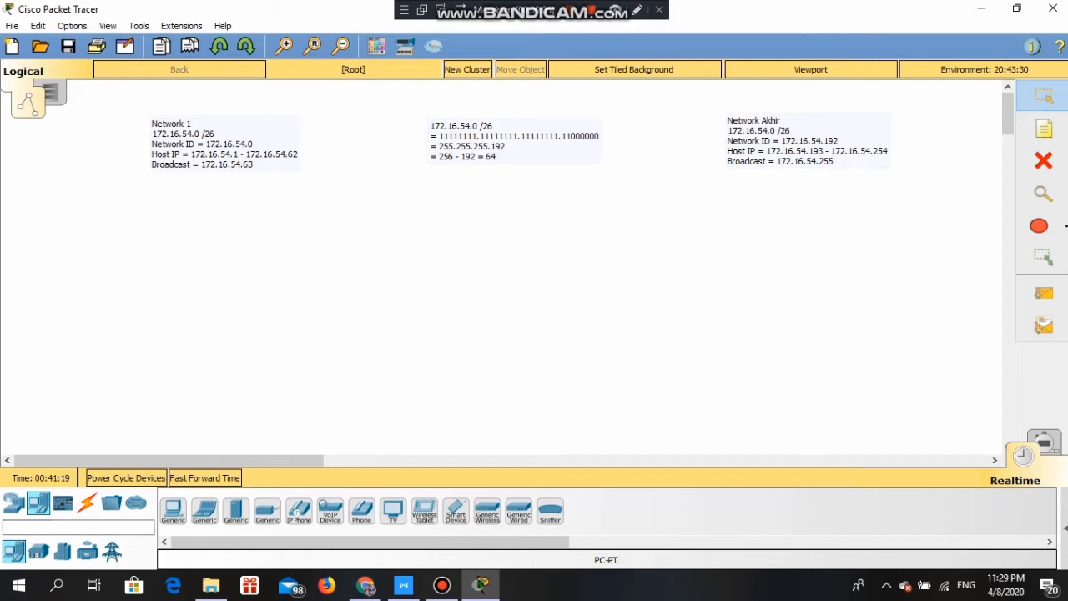
pyautogui.click(173, 510)
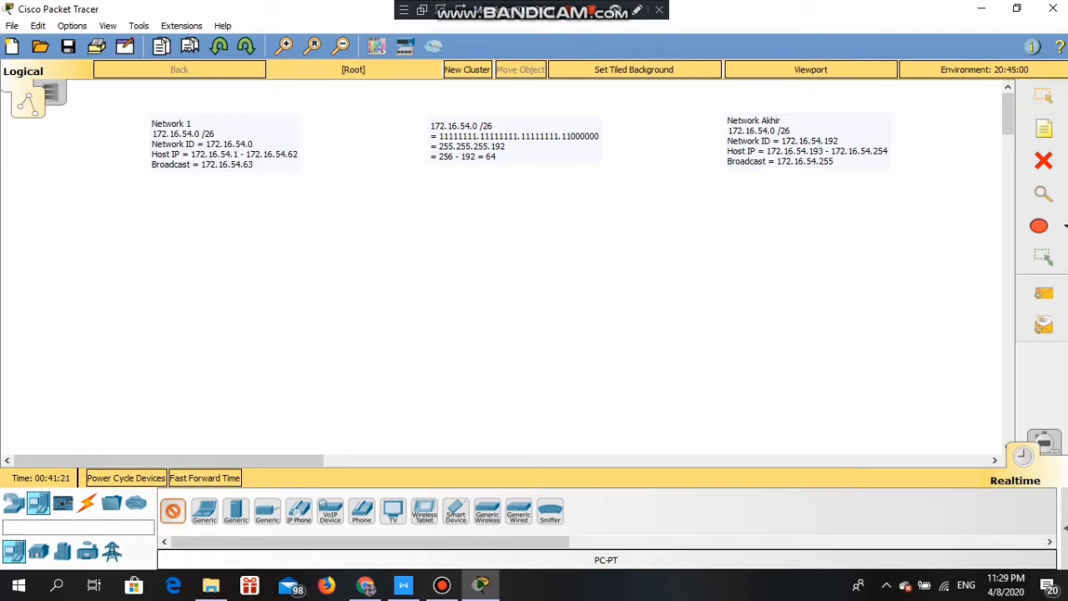
pyautogui.click(191, 219)
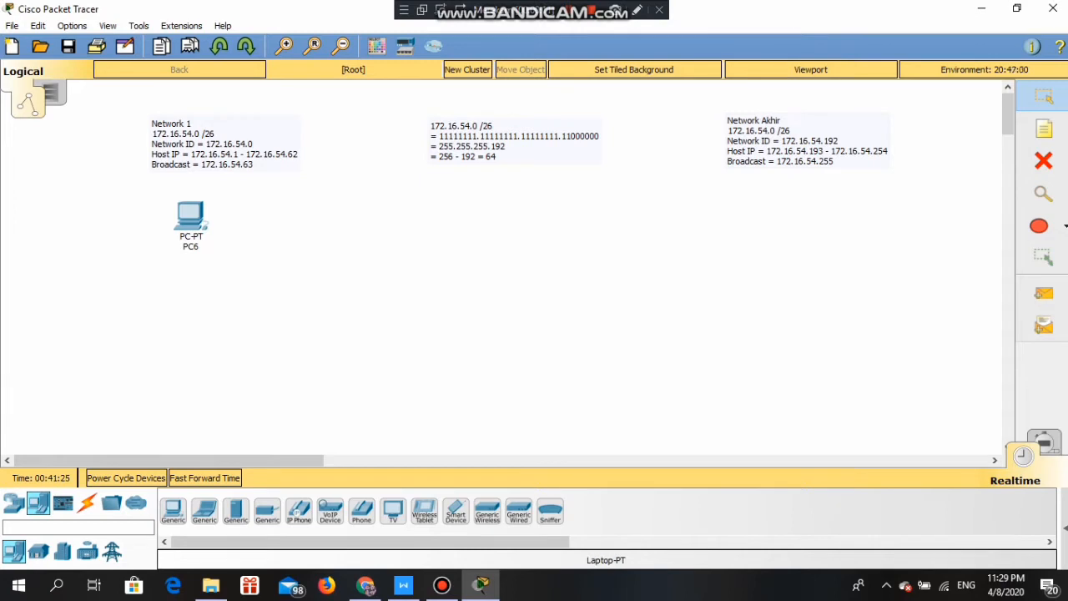
pyautogui.click(172, 510)
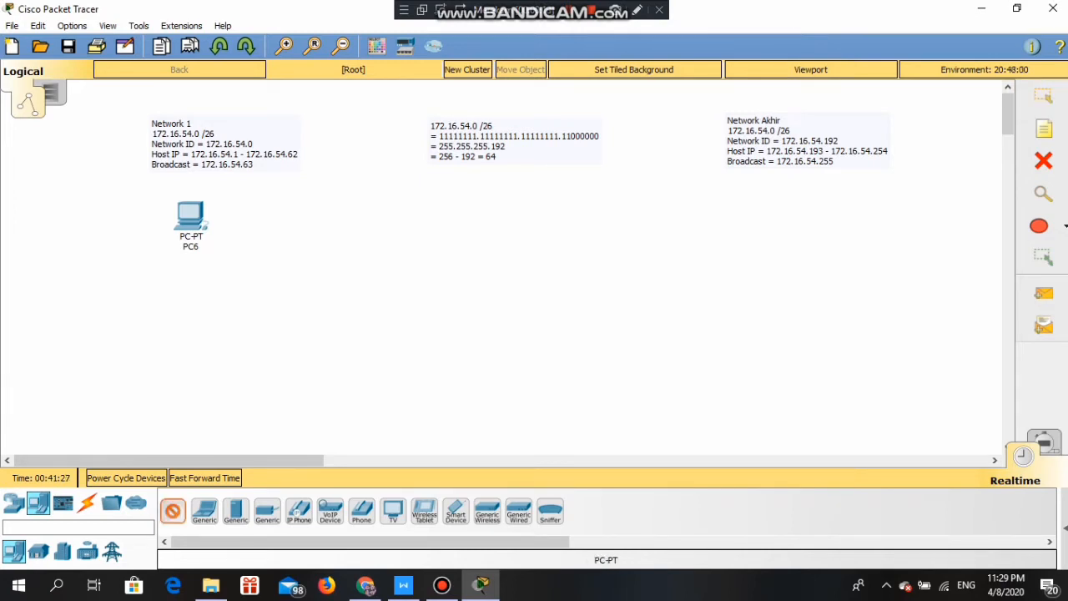
pyautogui.click(91, 298)
pyautogui.click(172, 511)
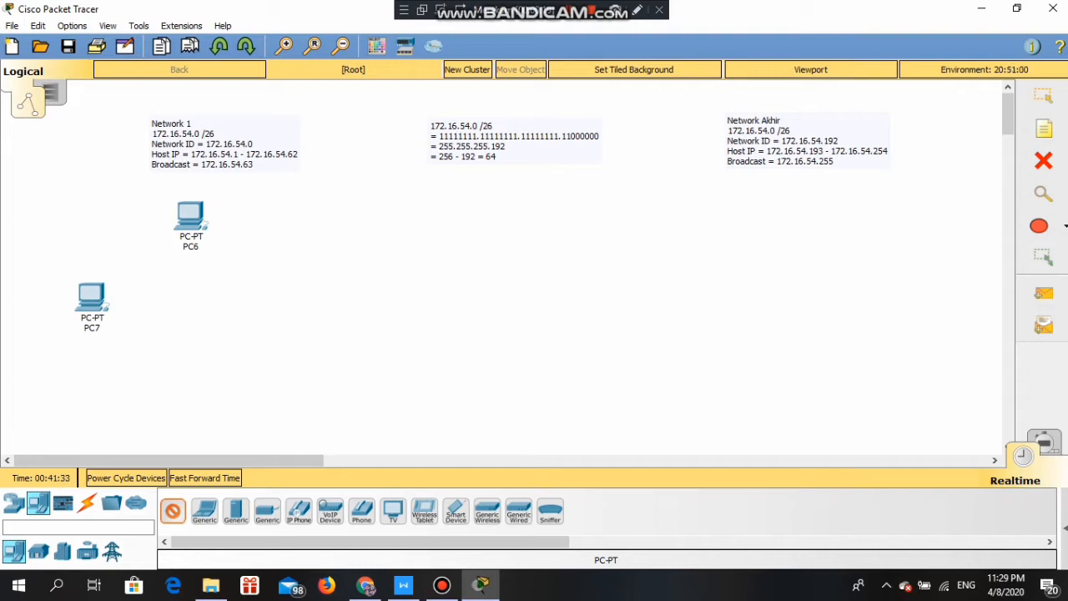
pyautogui.click(180, 386)
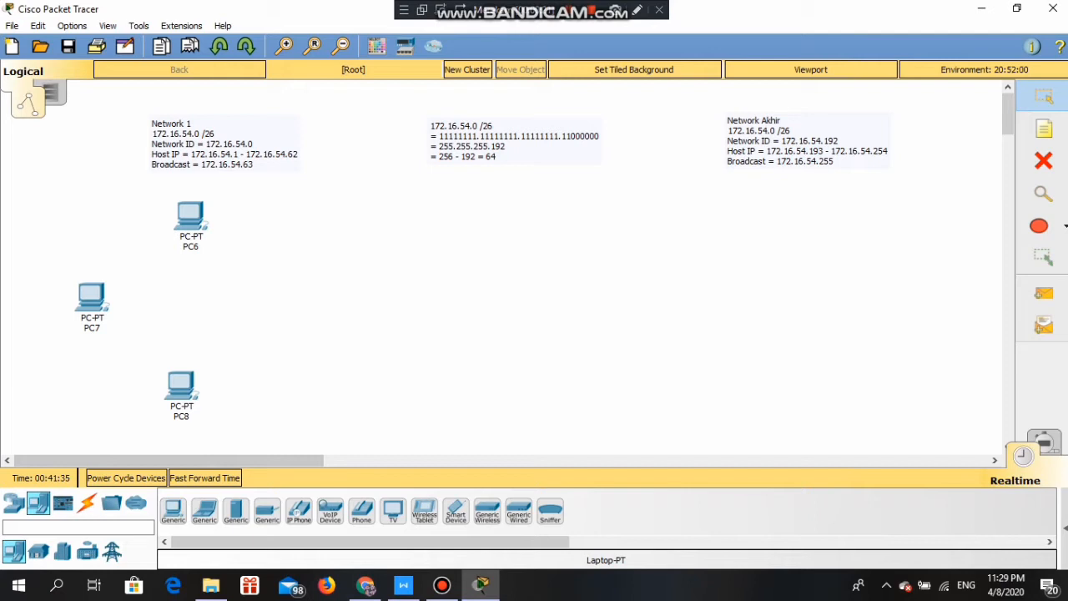
# - Place PC9, PC10 and PC11 under the Network Akhir notes on the right
pyautogui.click(173, 511)
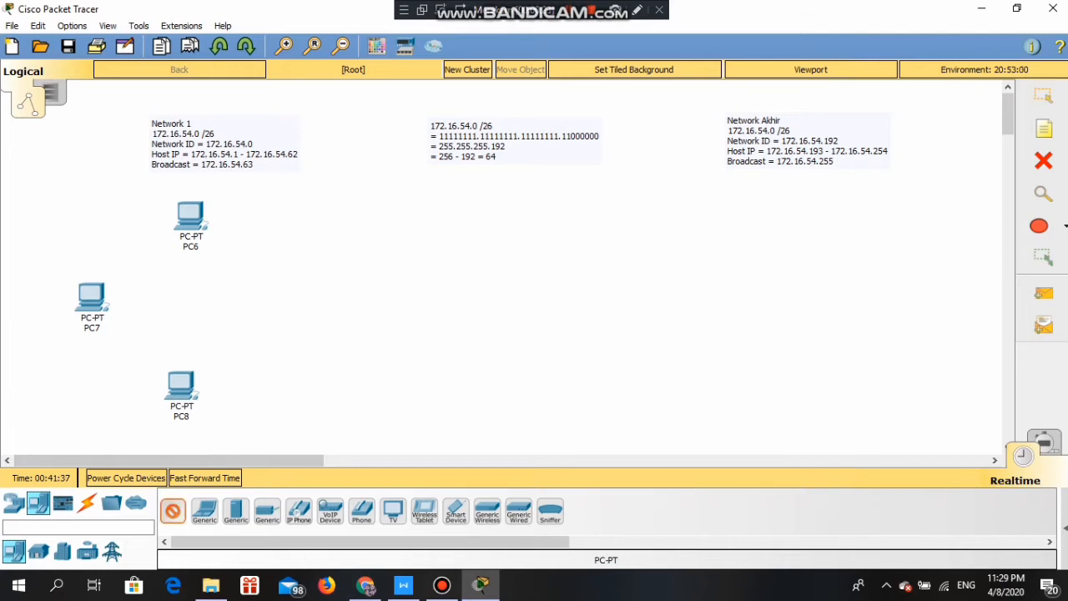
pyautogui.click(778, 201)
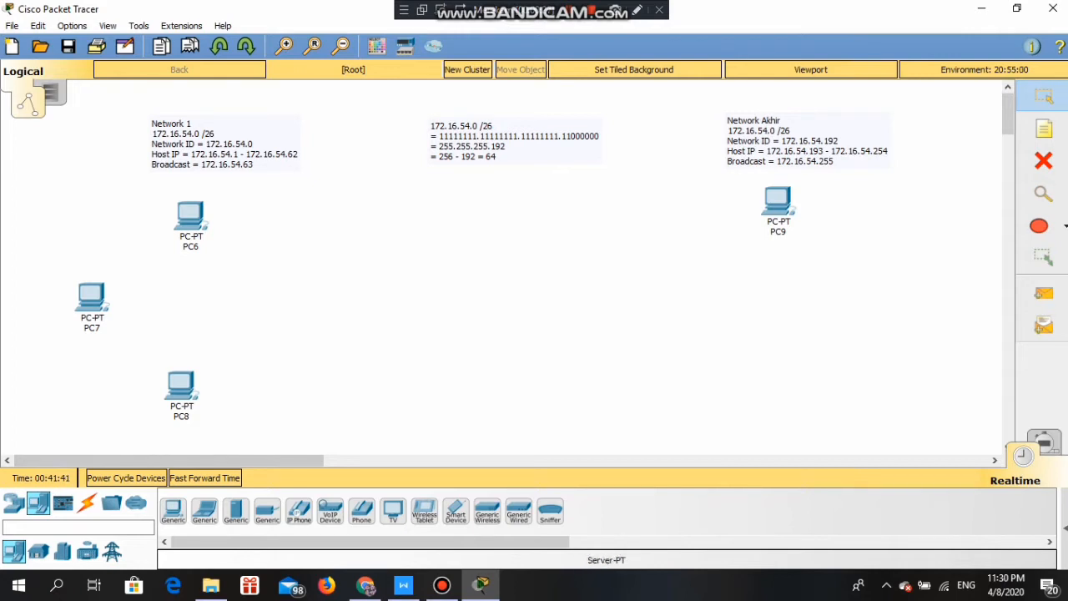
pyautogui.click(172, 510)
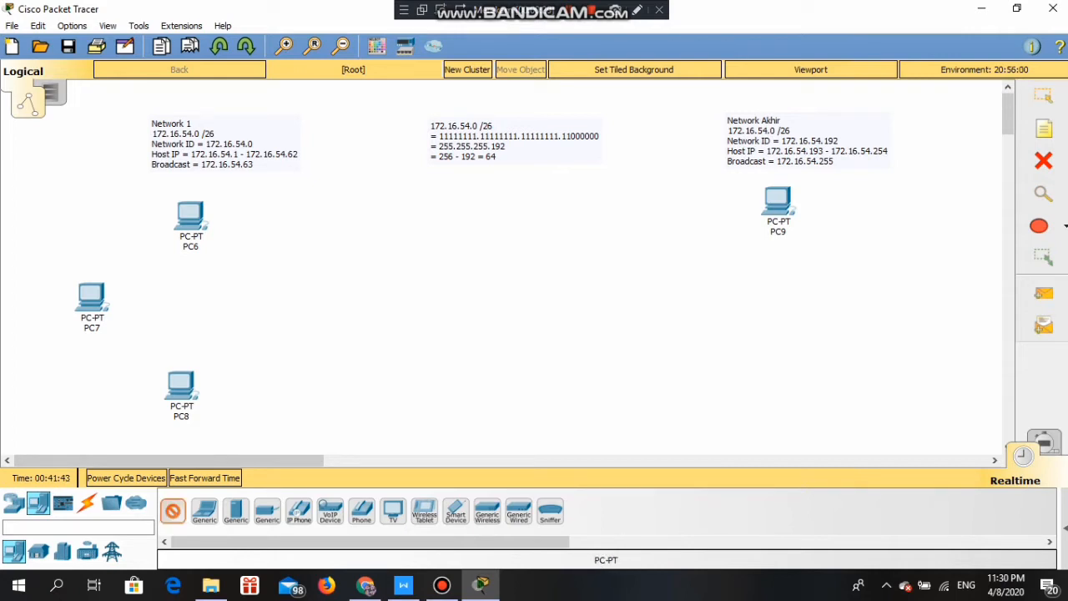
pyautogui.click(863, 282)
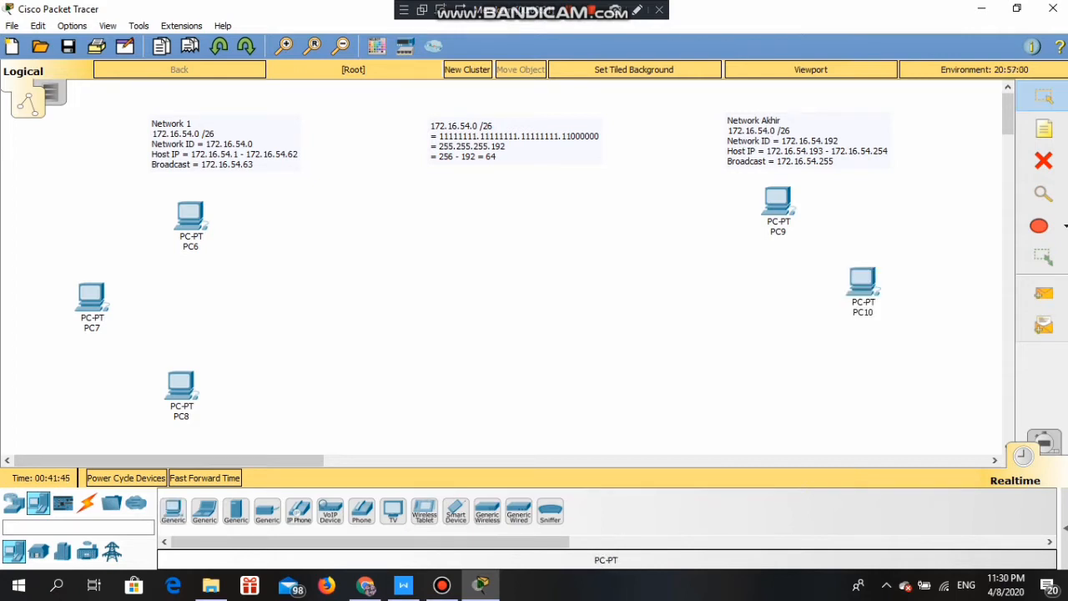
pyautogui.click(172, 511)
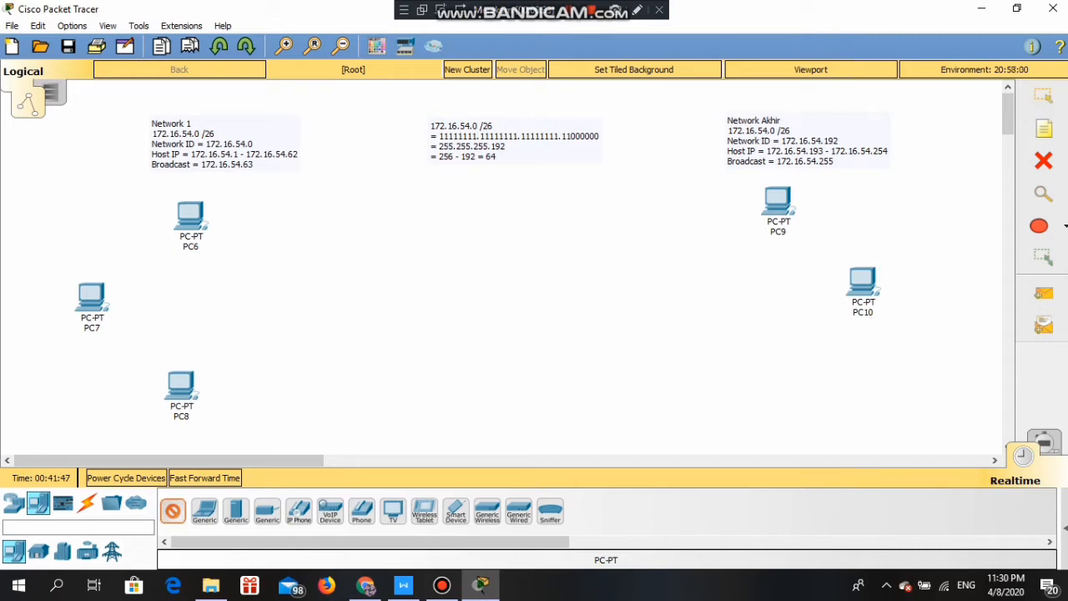
pyautogui.click(783, 375)
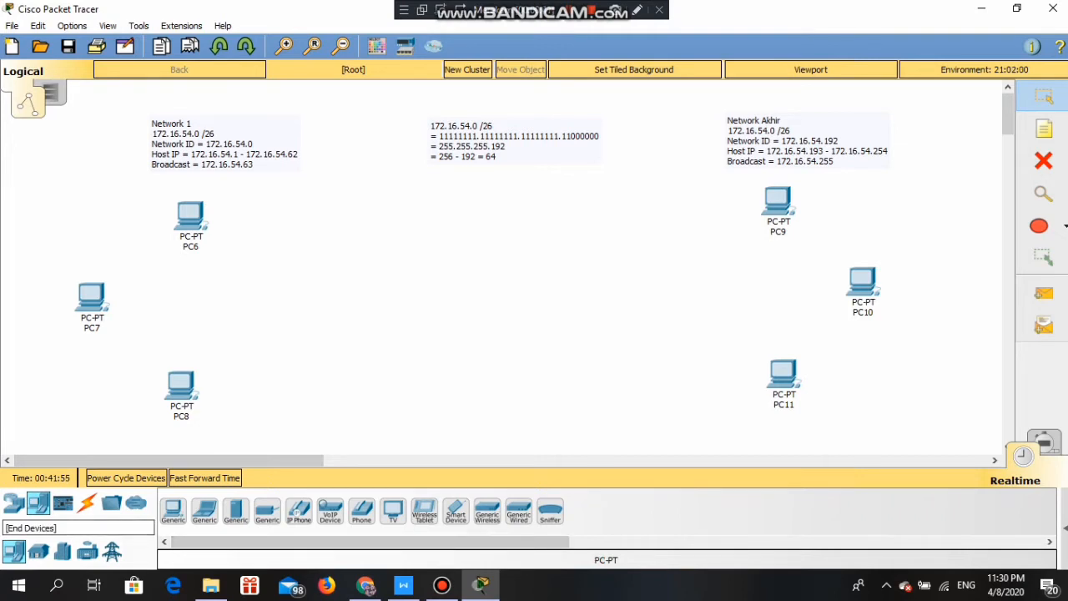
# - Place two 2960 switches, Switch3 and Switch4, beside the Network 1 and Network Akhir PCs
pyautogui.click(14, 502)
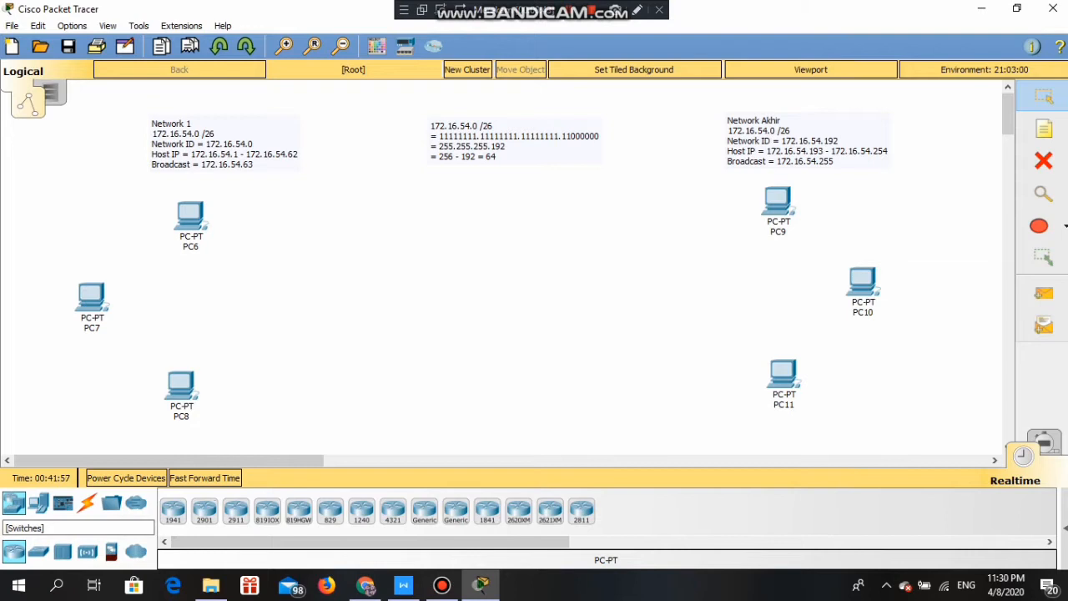
pyautogui.click(38, 551)
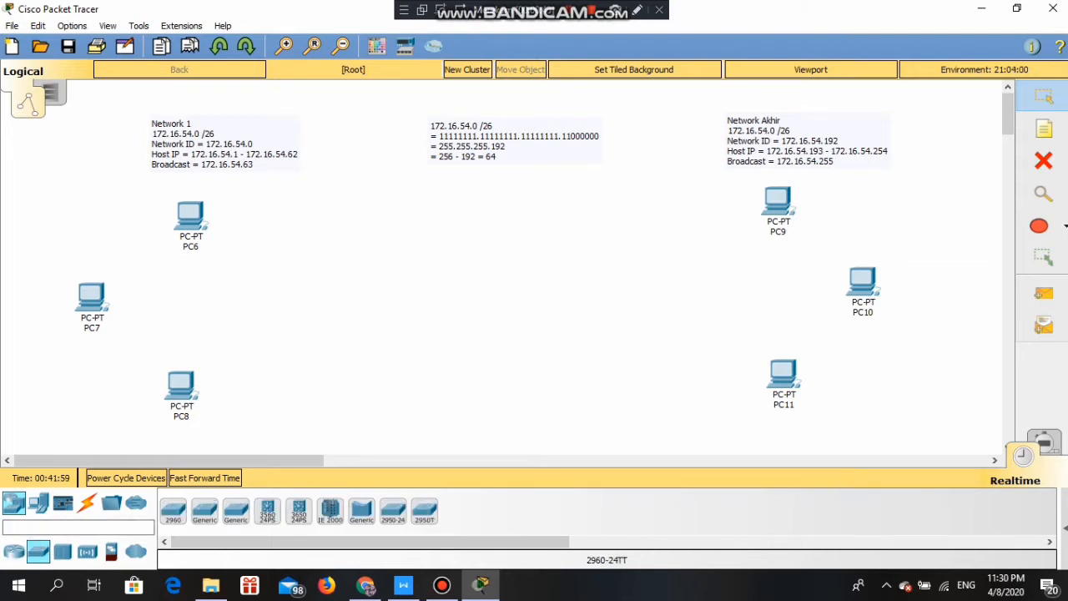
pyautogui.click(173, 511)
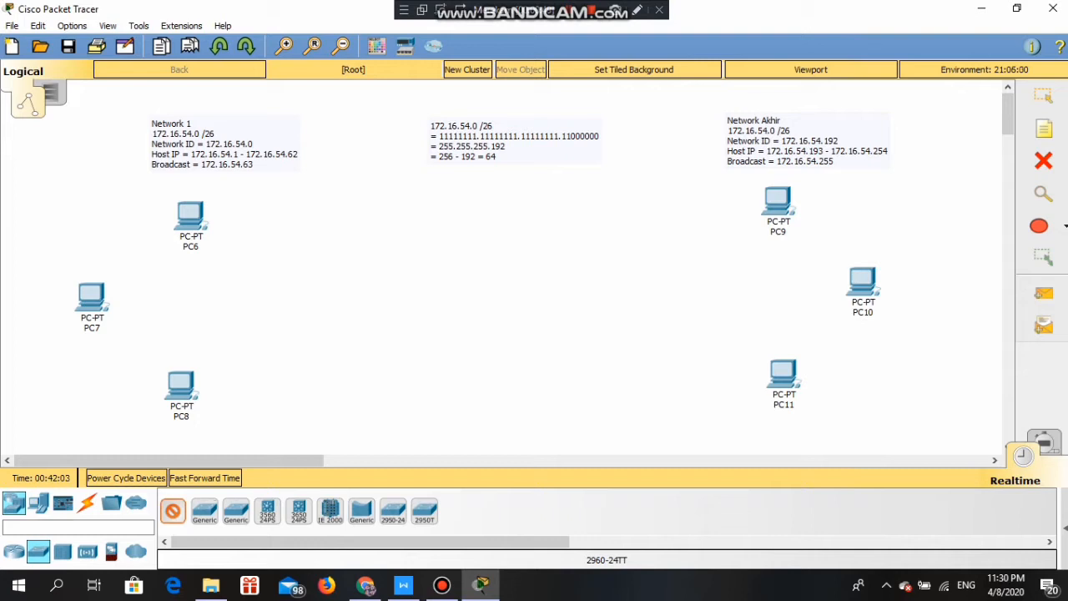
pyautogui.click(248, 302)
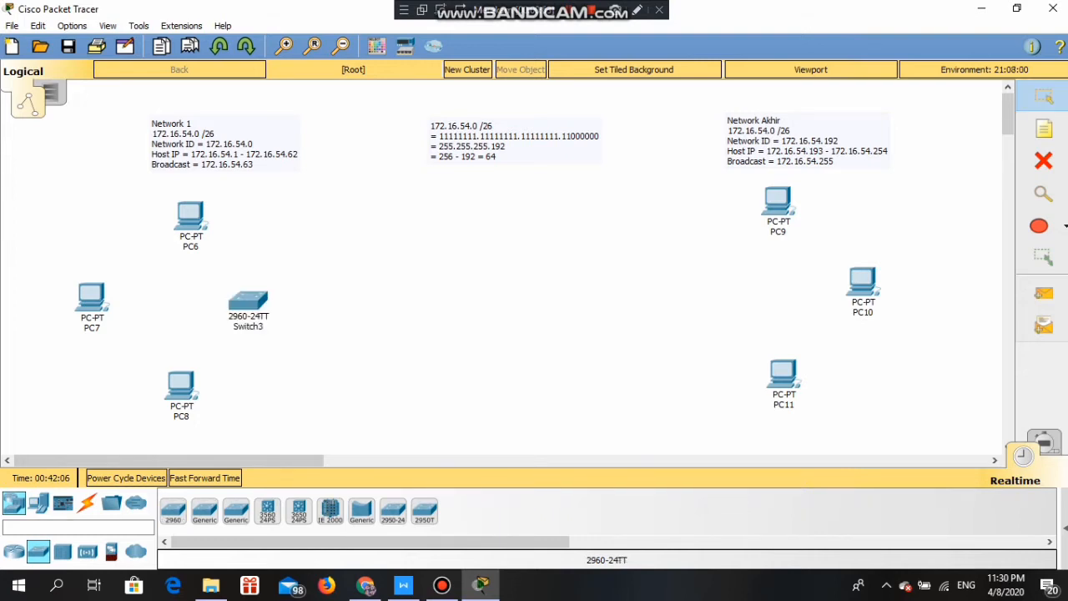
pyautogui.click(172, 510)
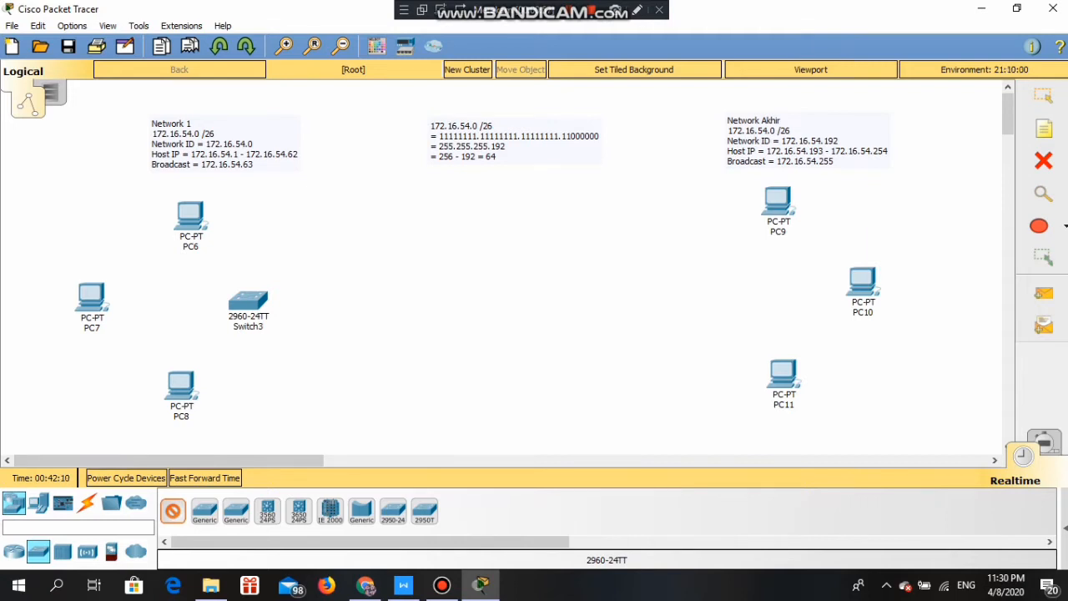
pyautogui.click(686, 288)
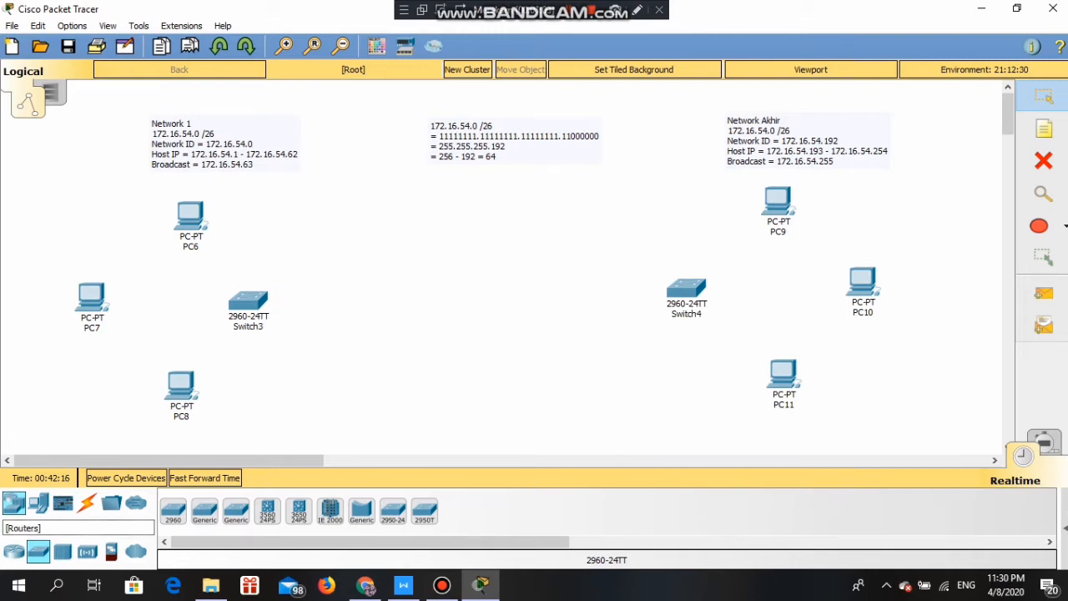
# - Place a 1941 router, Router1, in the middle of the canvas
pyautogui.click(13, 551)
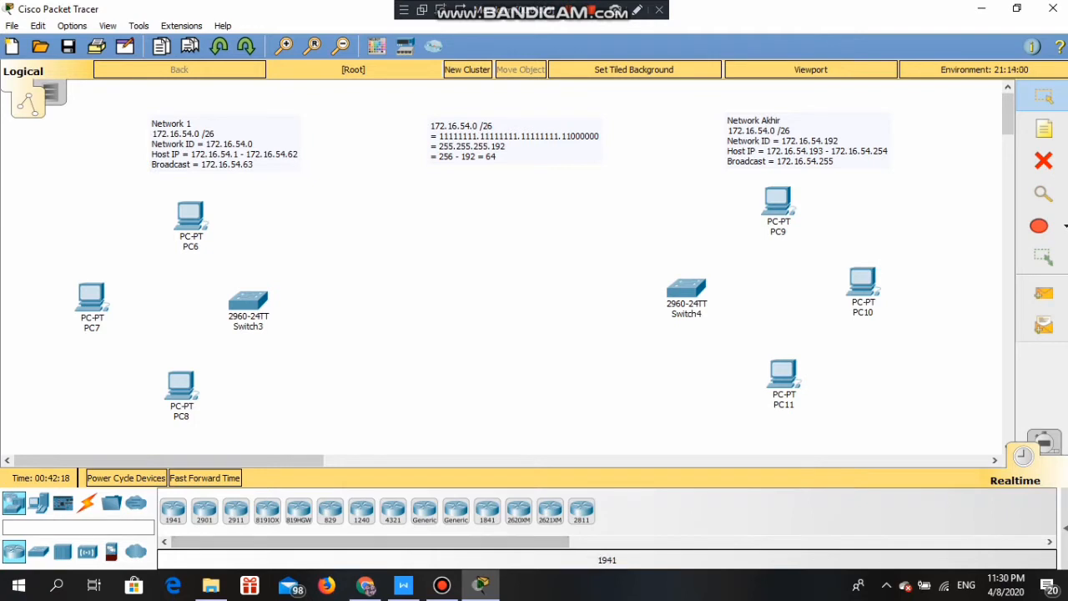
pyautogui.click(173, 509)
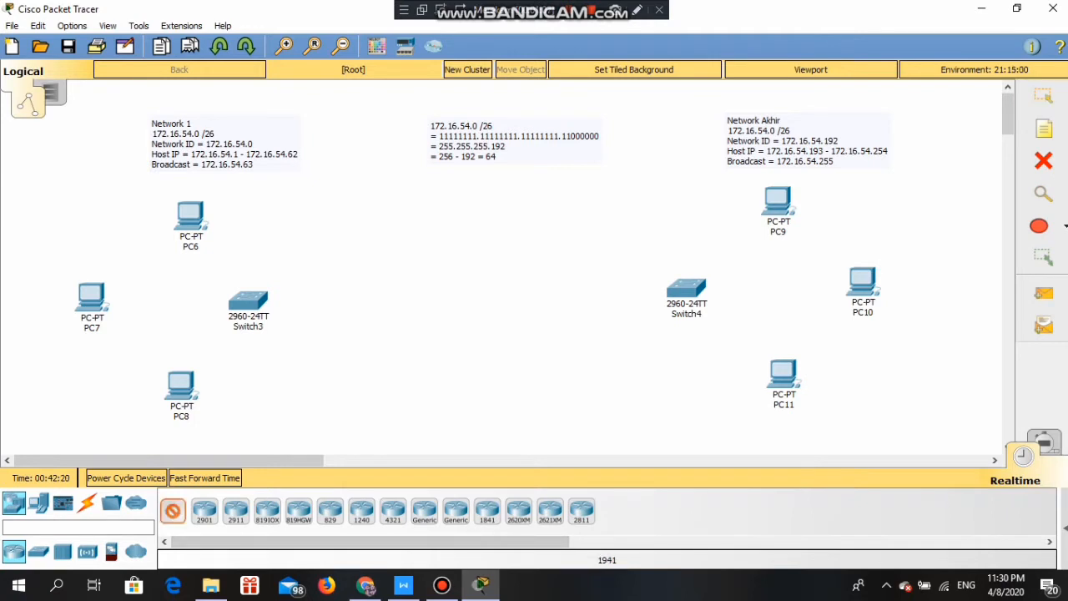
pyautogui.click(464, 302)
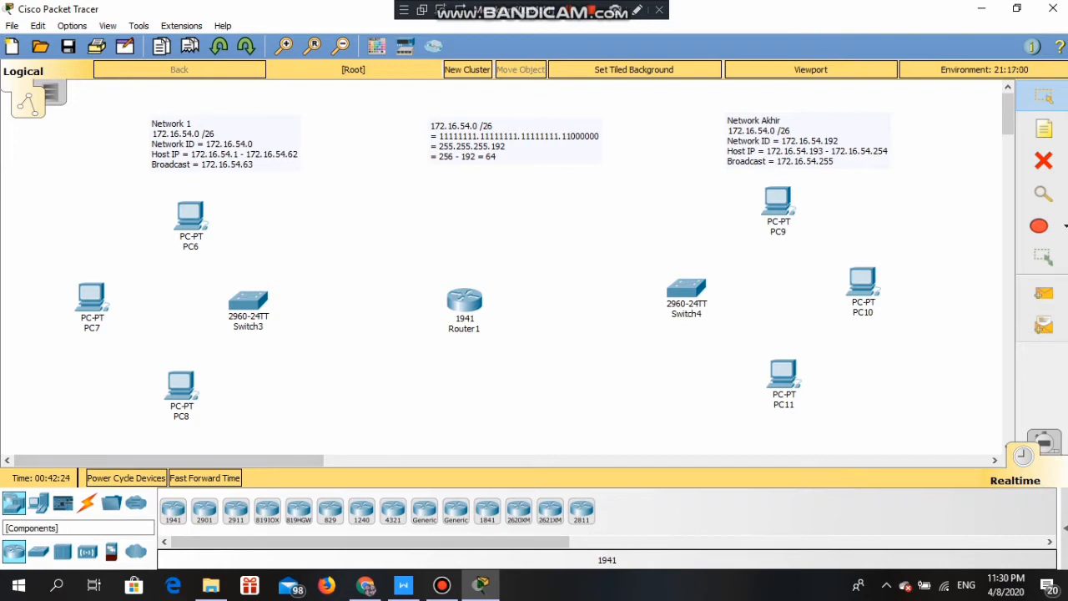
pyautogui.click(87, 503)
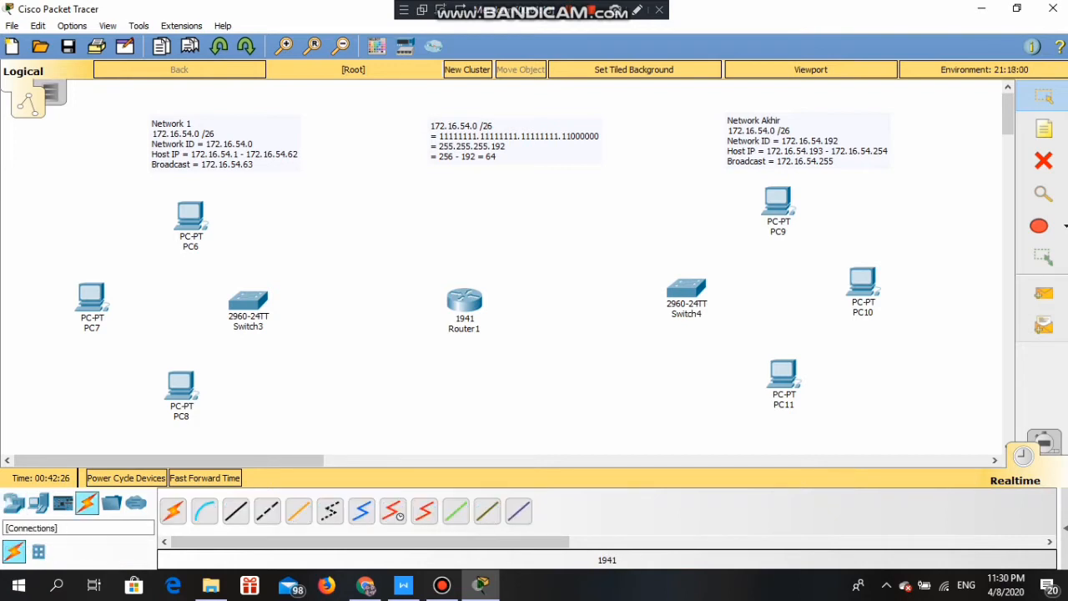
# - Use automatic cabling to connect PC6, PC7 and PC8 to Switch3, and Switch3 to Router1
pyautogui.click(173, 511)
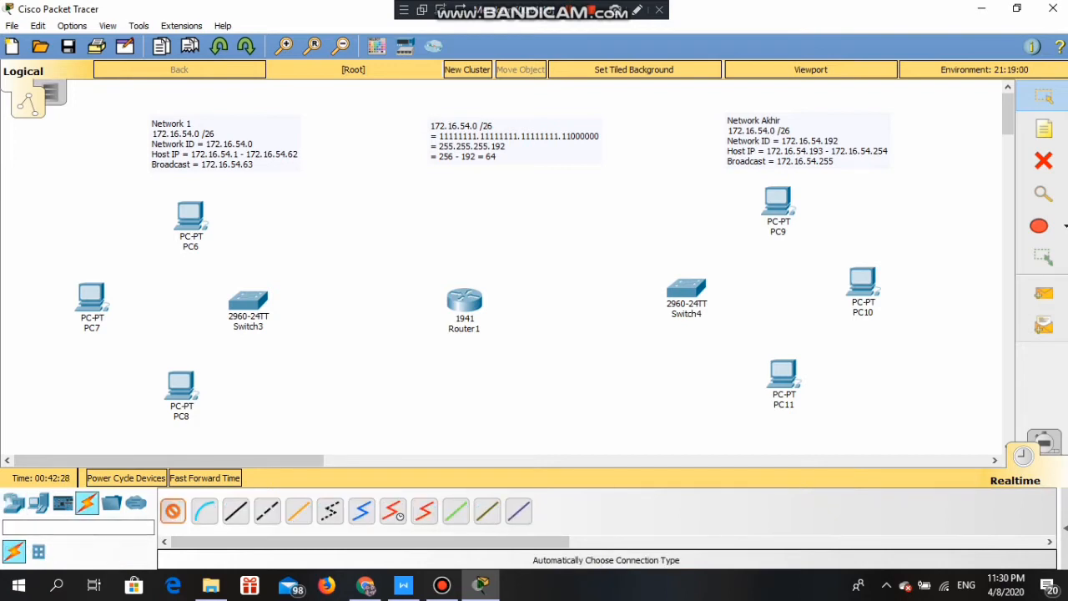
pyautogui.click(190, 215)
pyautogui.click(247, 299)
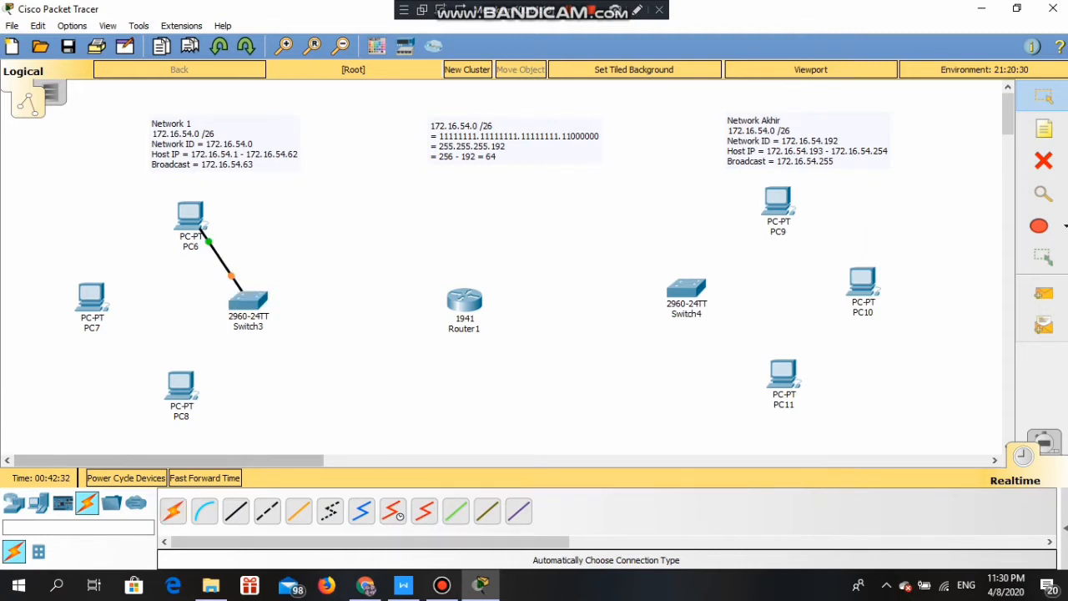
pyautogui.click(92, 297)
pyautogui.click(248, 300)
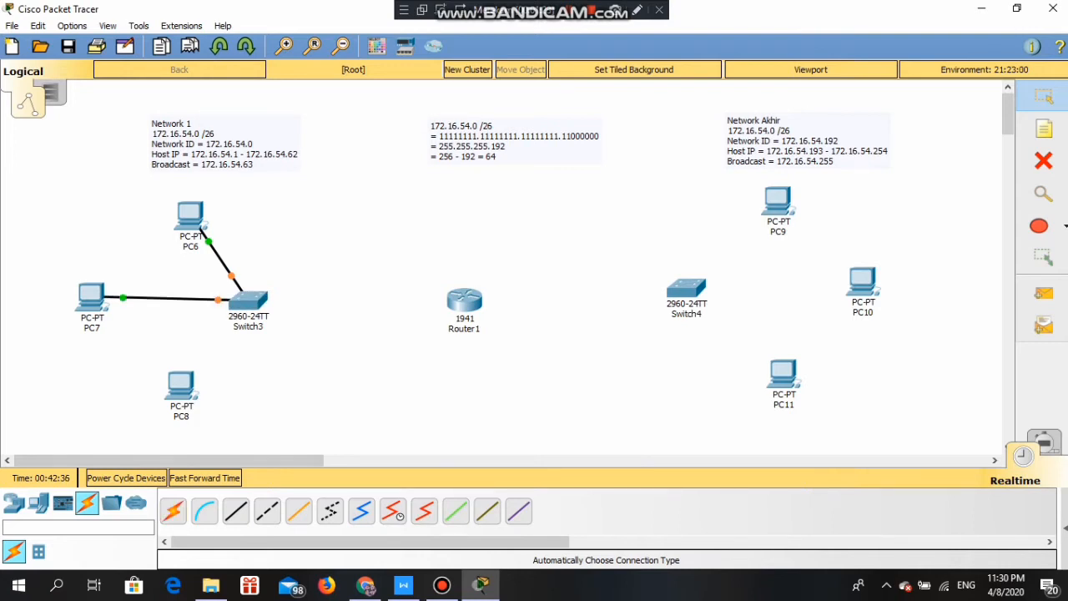
pyautogui.click(172, 511)
pyautogui.click(180, 386)
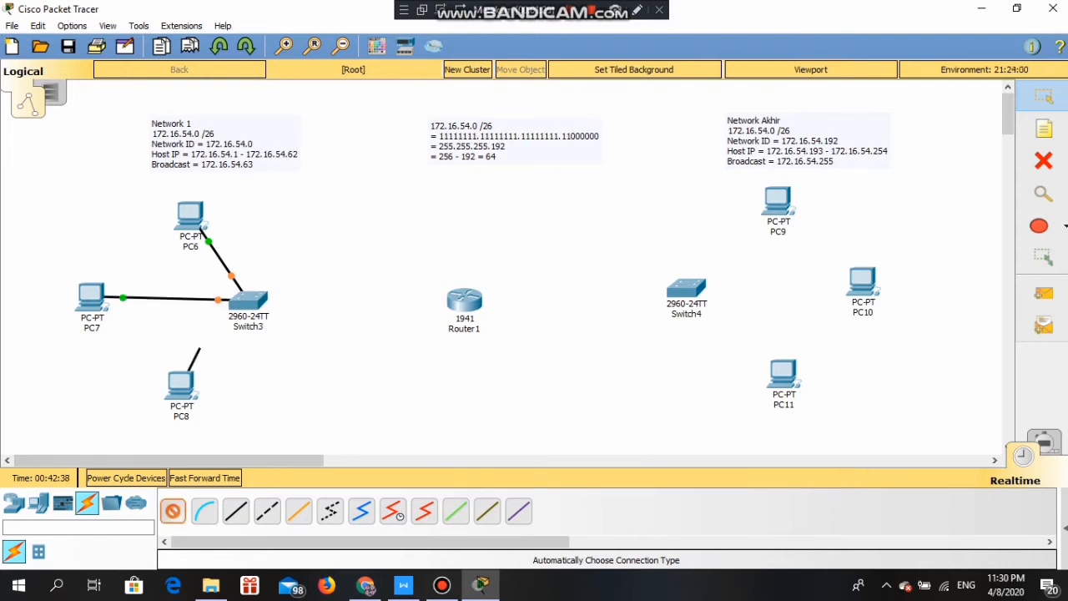
pyautogui.click(237, 318)
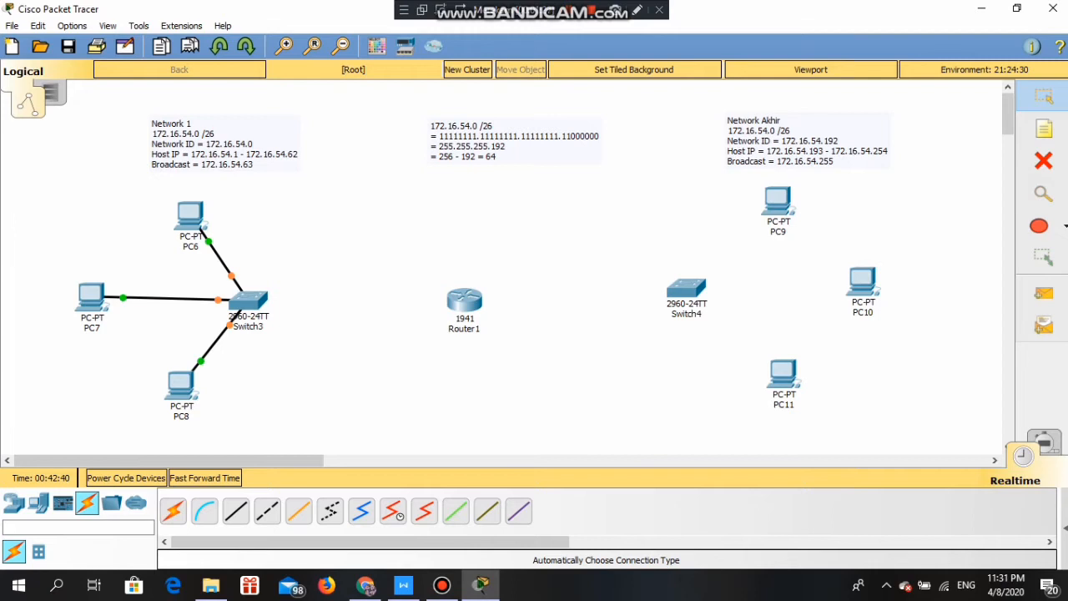
pyautogui.click(173, 511)
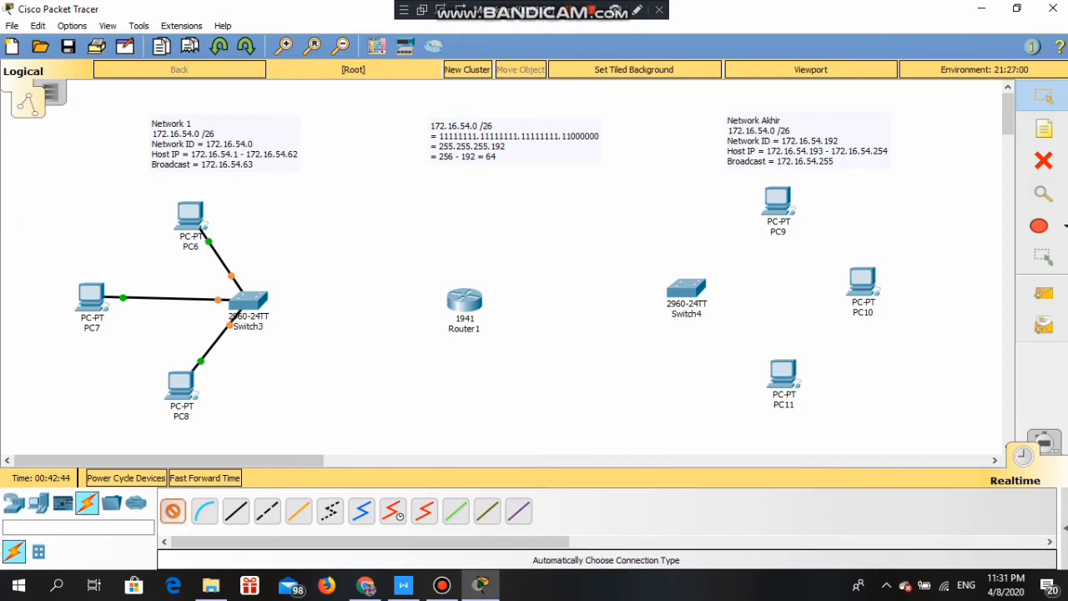
pyautogui.click(247, 300)
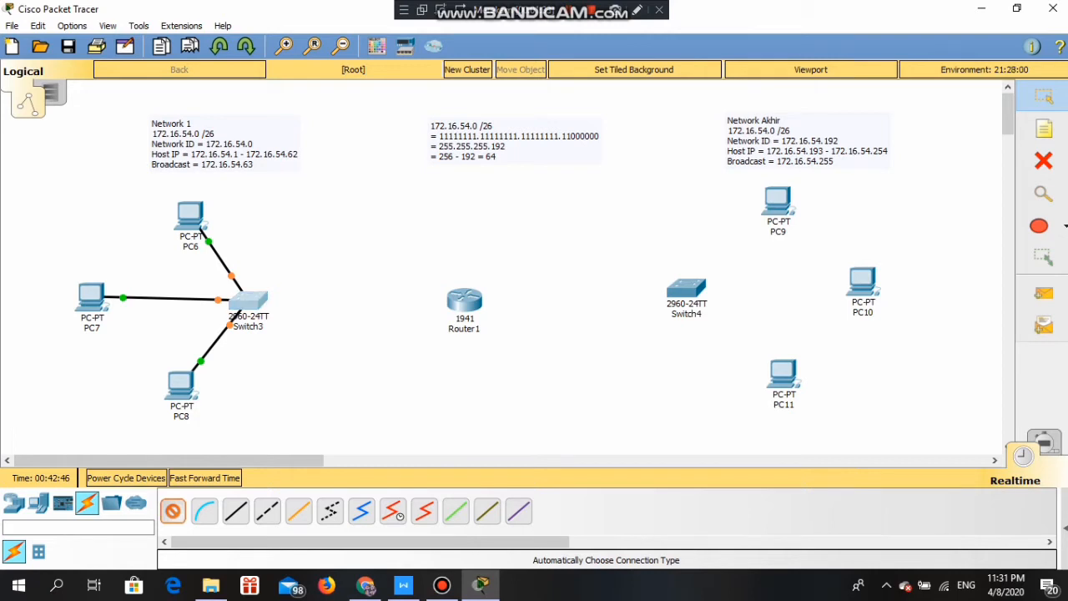
pyautogui.click(464, 300)
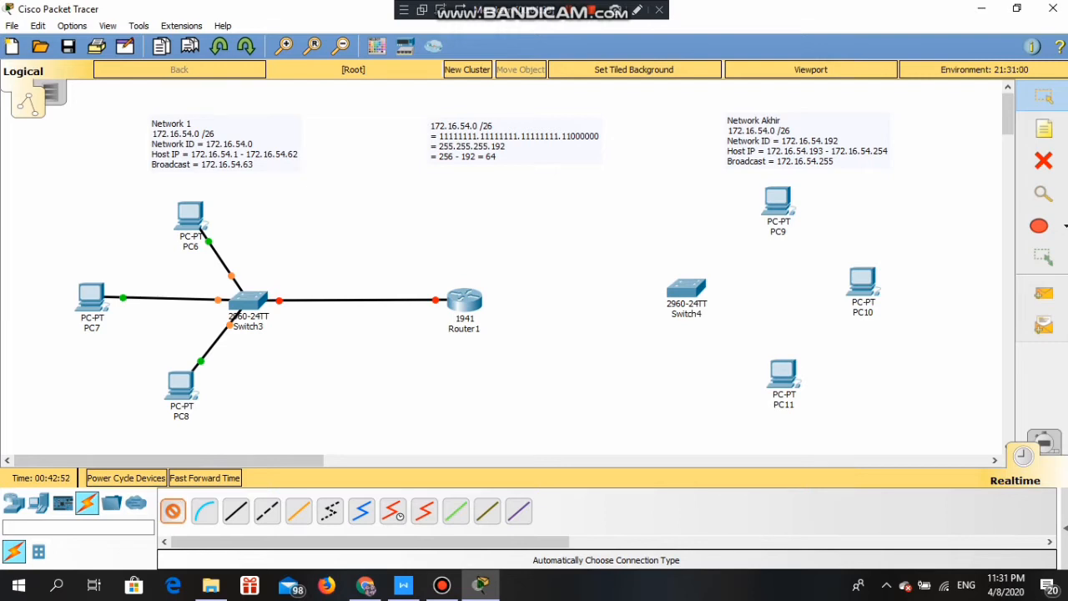
# - Use automatic cabling to connect PC9, PC10 and PC11 to Switch4, and Switch4 to Router1
pyautogui.click(777, 209)
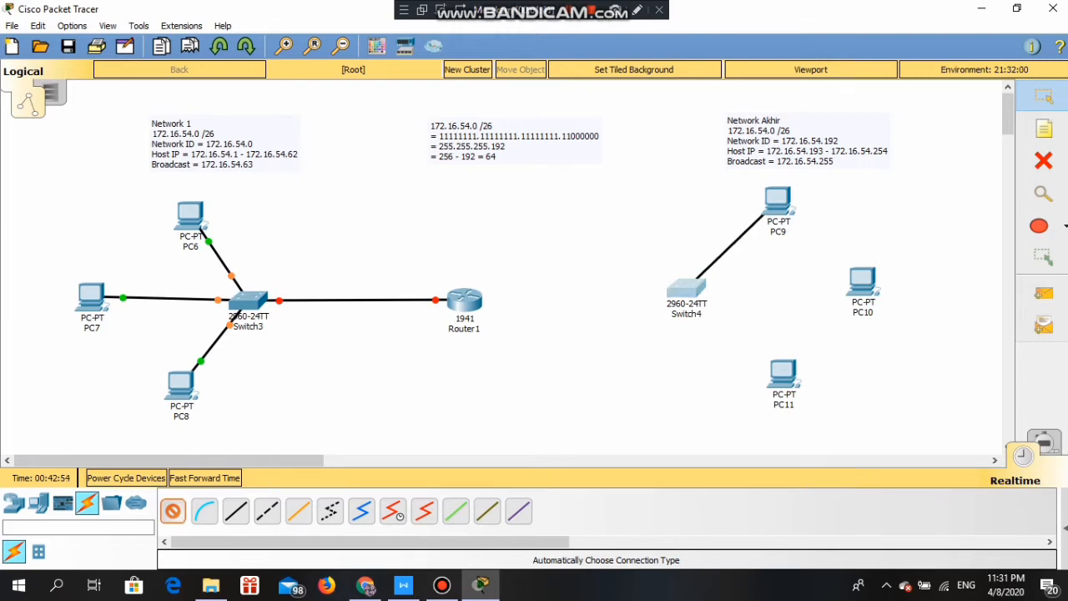
pyautogui.click(686, 289)
pyautogui.click(173, 510)
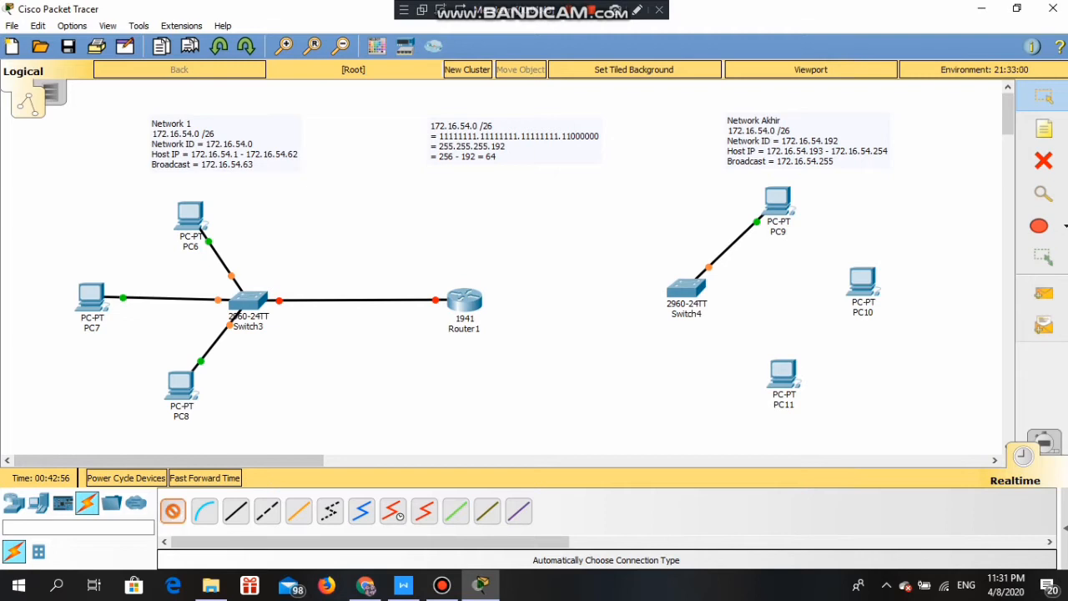
pyautogui.click(862, 281)
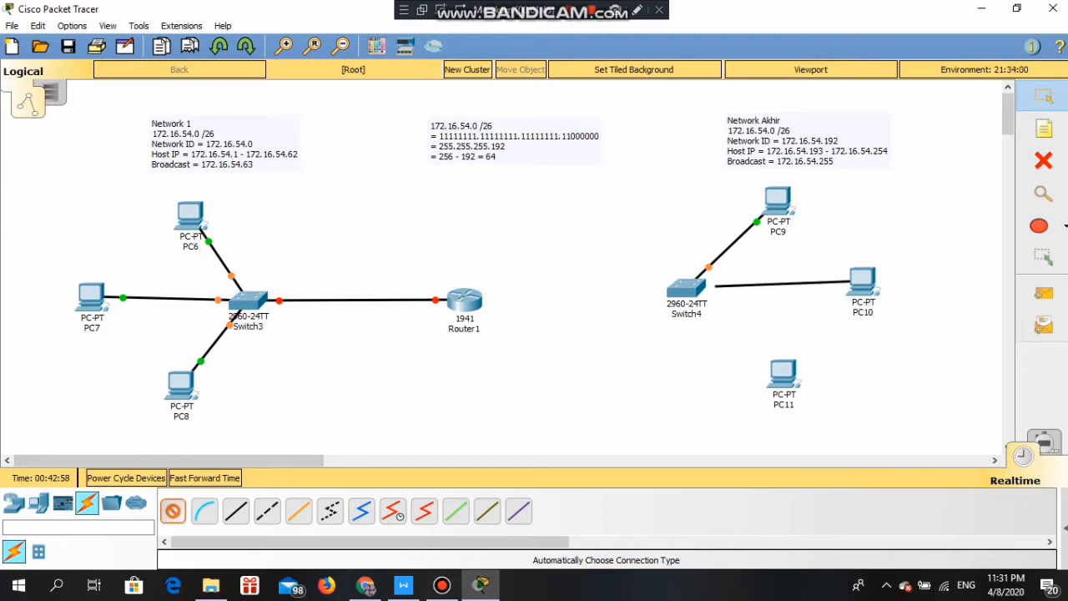
pyautogui.click(686, 289)
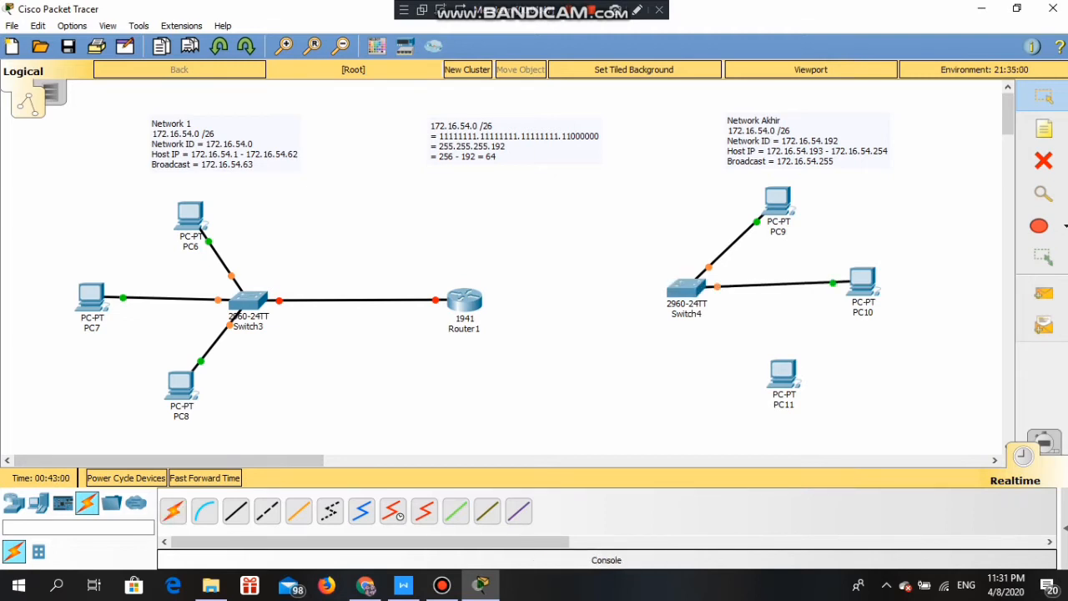
pyautogui.click(173, 511)
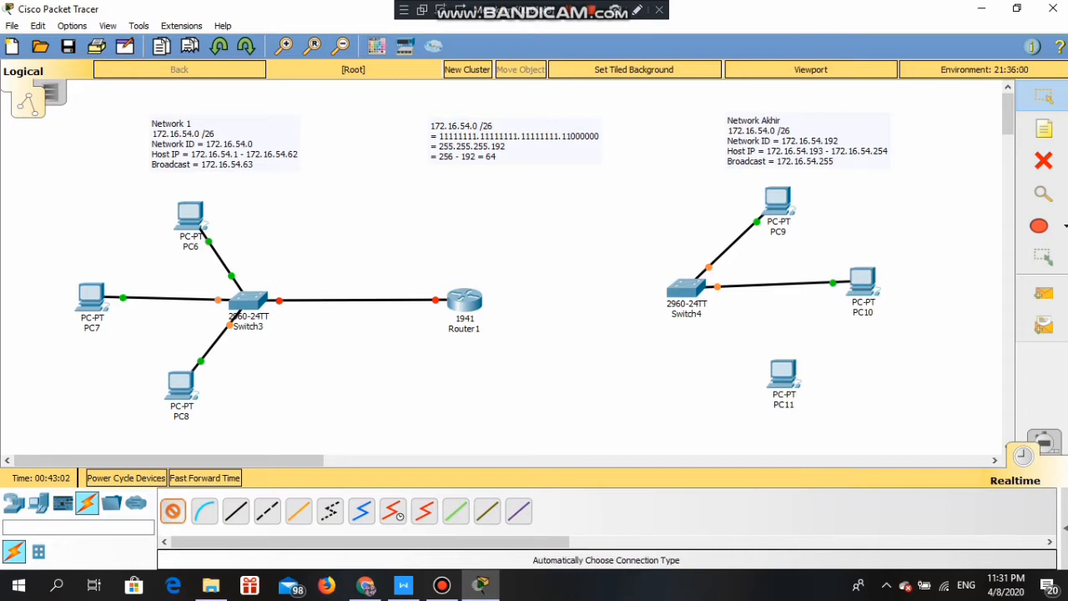
pyautogui.click(769, 359)
pyautogui.click(703, 303)
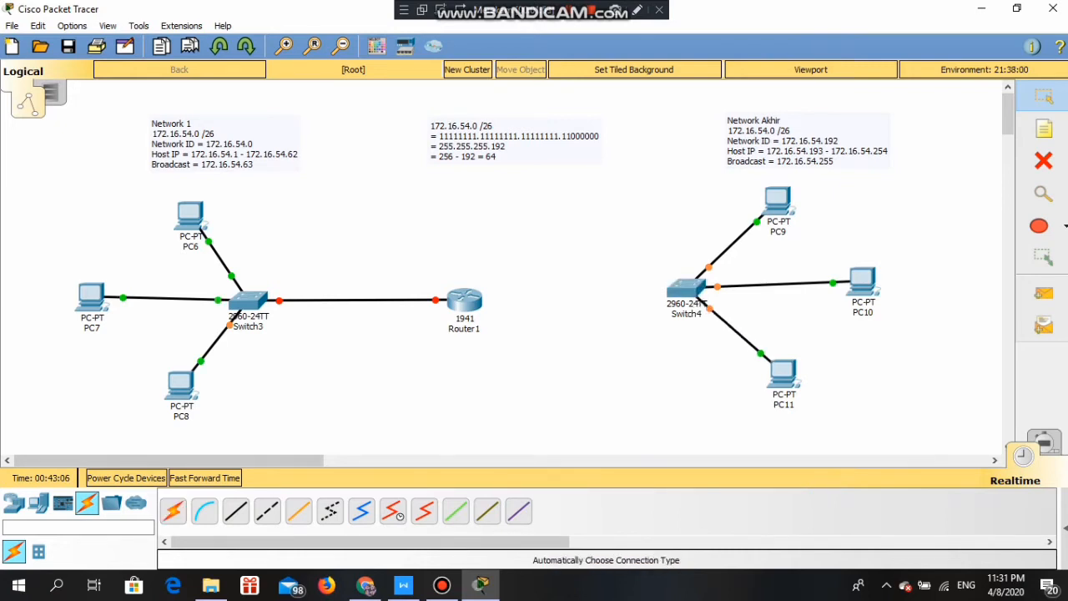
pyautogui.click(173, 510)
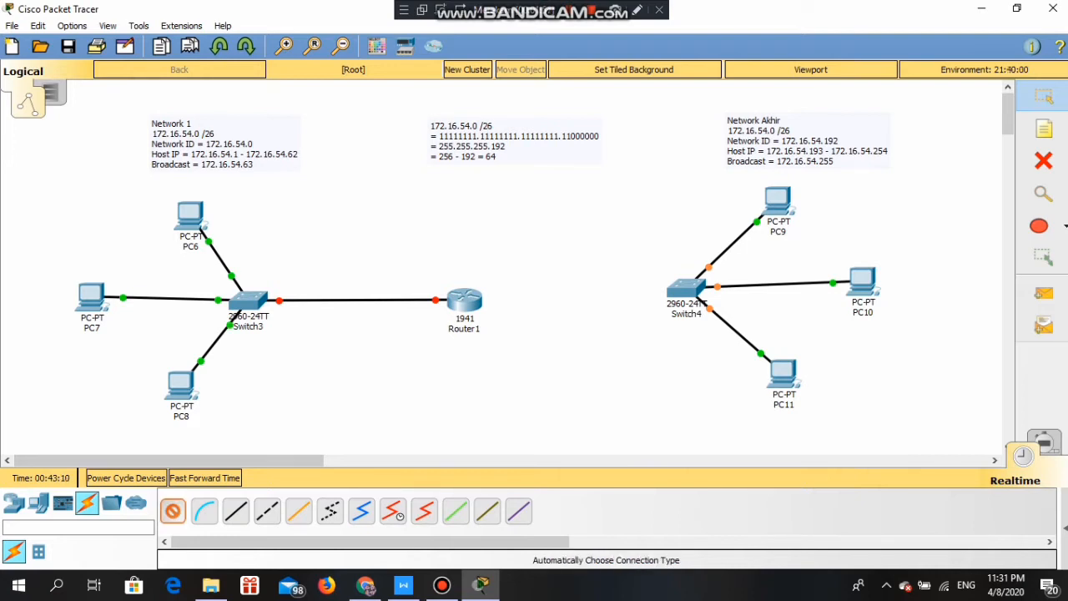
pyautogui.click(464, 301)
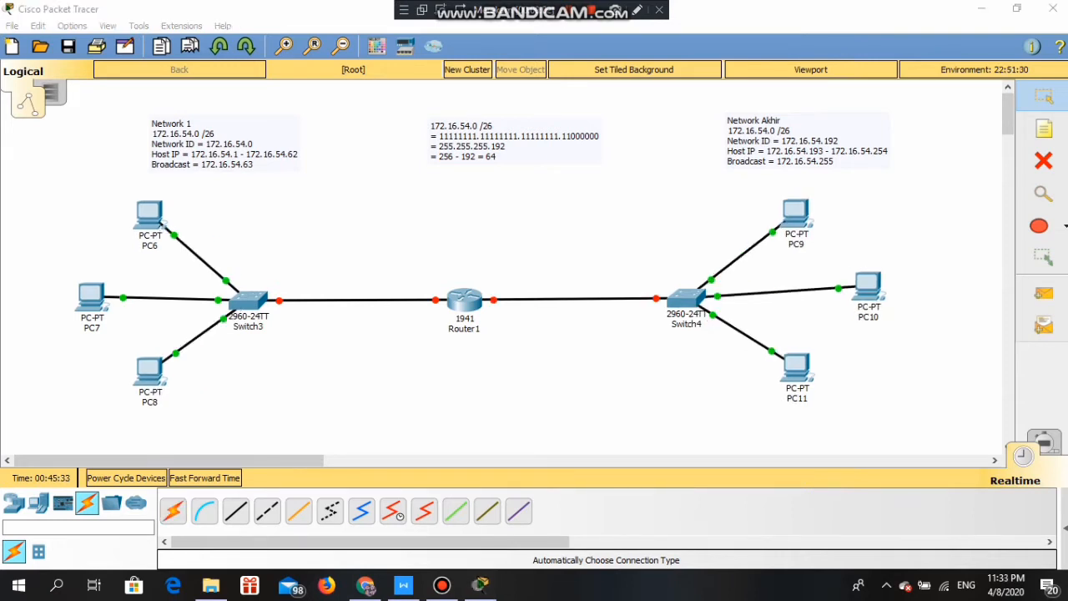
# - Set PC6's IP configuration to 172.16.54.1, mask 255.255.255.192, and copy the address
pyautogui.click(159, 221)
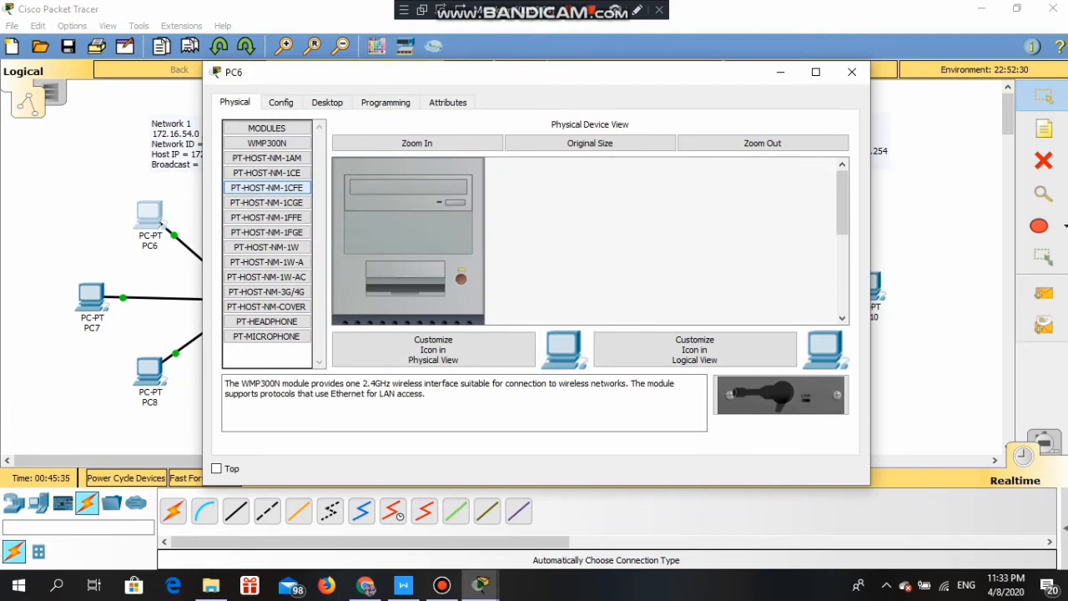
pyautogui.click(327, 102)
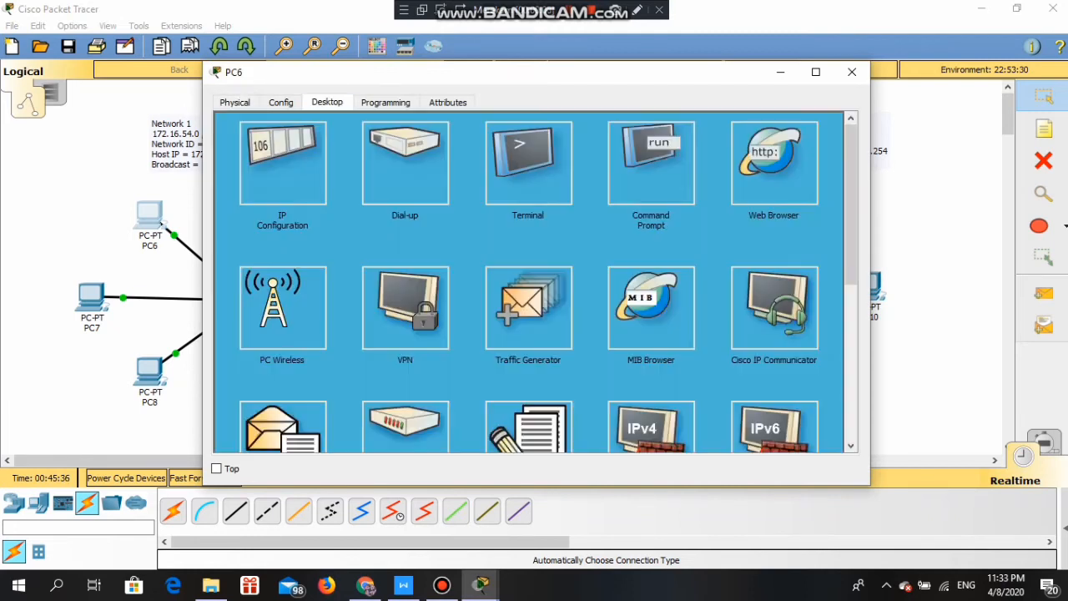
pyautogui.click(282, 162)
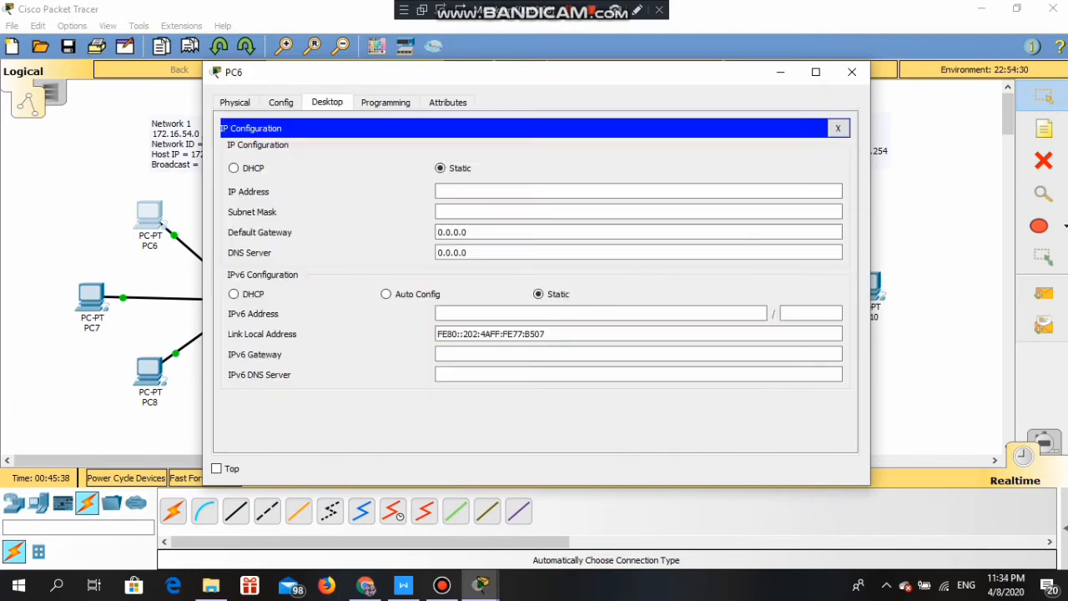
pyautogui.moveTo(441, 74); pyautogui.dragTo(575, 102)
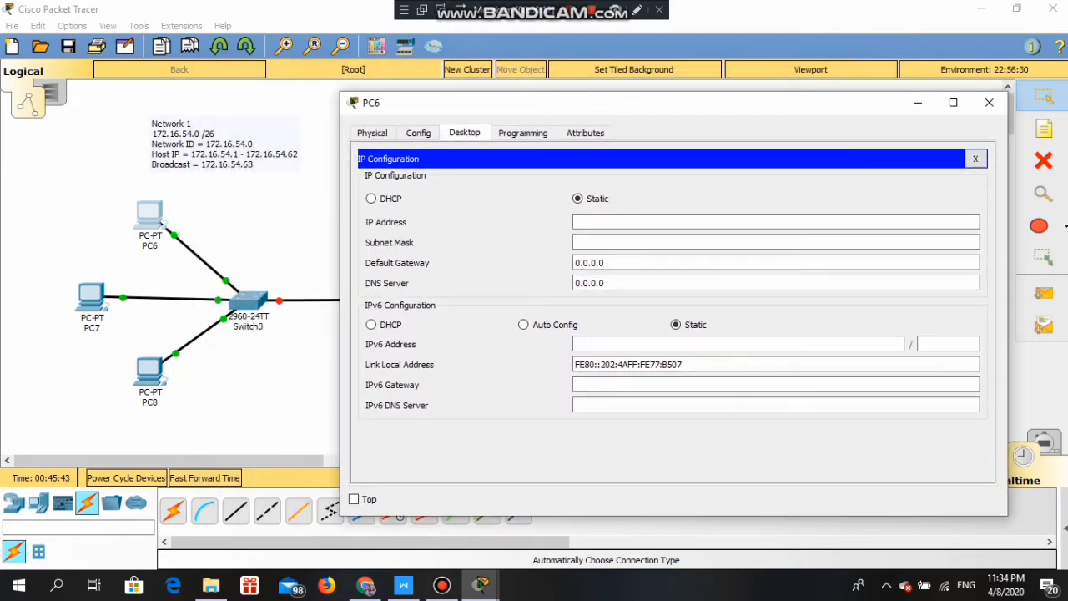
pyautogui.write('172')
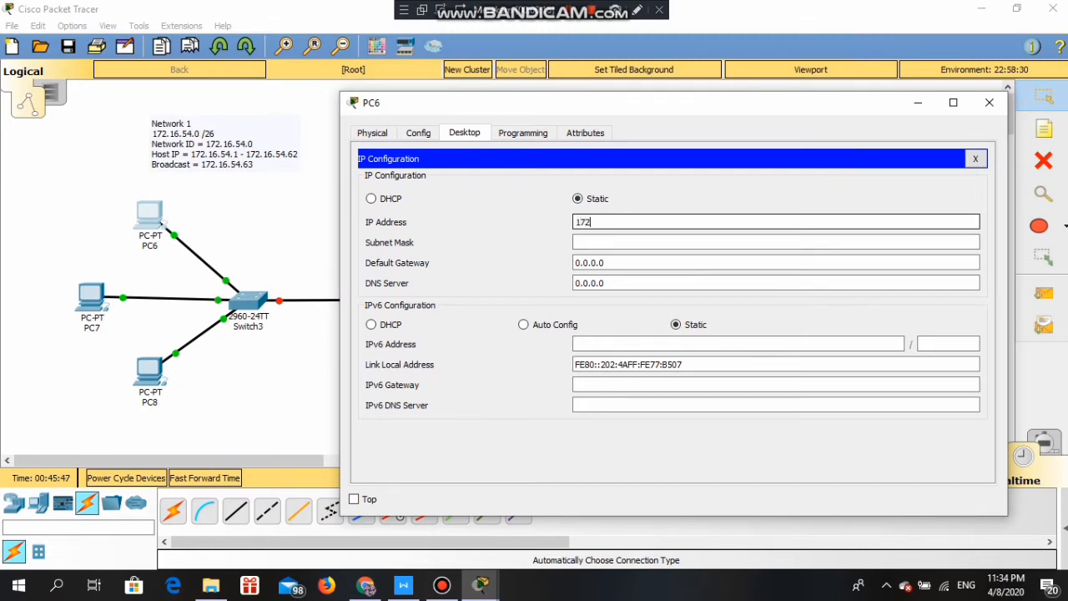
pyautogui.write('.16.54.1')
pyautogui.click(610, 242)
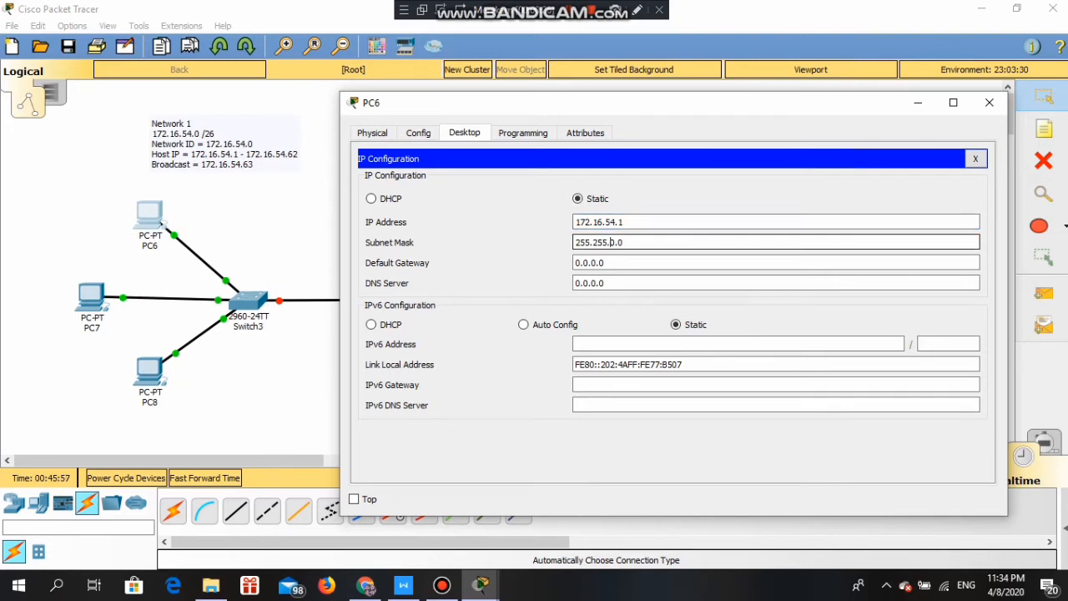
pyautogui.press('Delete')
pyautogui.press('Delete')
pyautogui.write('255.')
pyautogui.press('Delete')
pyautogui.write('192')
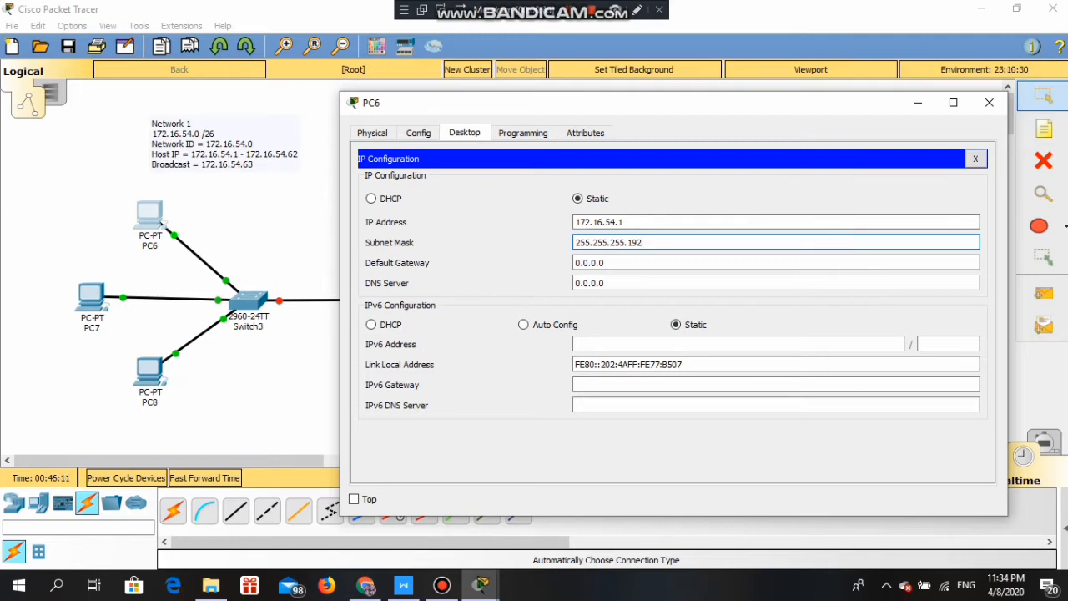
pyautogui.click(776, 222)
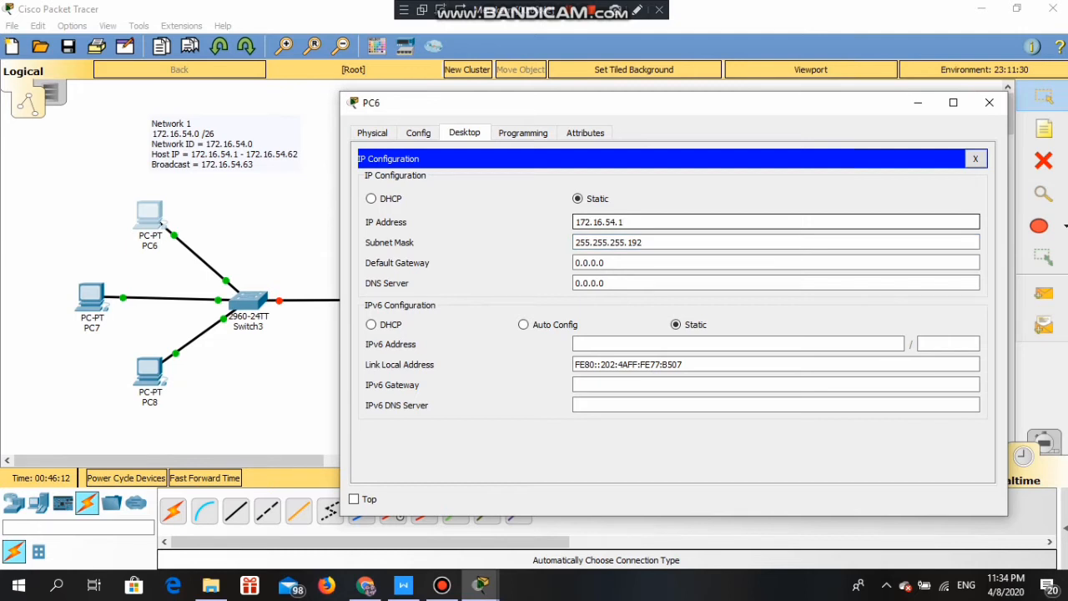
pyautogui.hotkey('ctrl', 'a')
pyautogui.hotkey('ctrl', 'c')
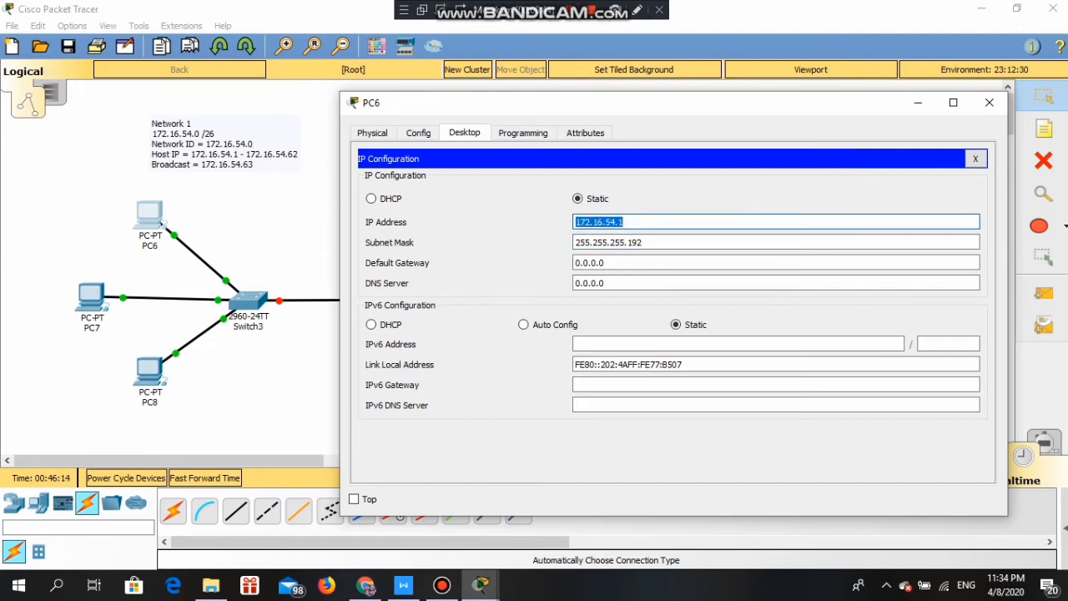
pyautogui.click(989, 102)
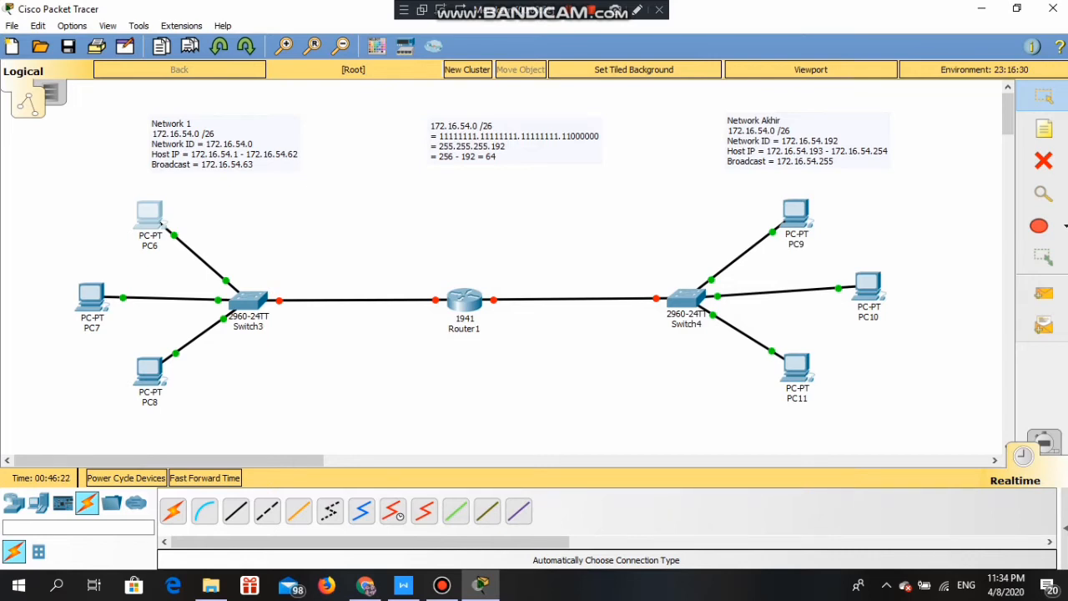
# - Enter 172.16.54.2 and mask 255.255.255.192 in PC7's IP Configuration
pyautogui.click(92, 297)
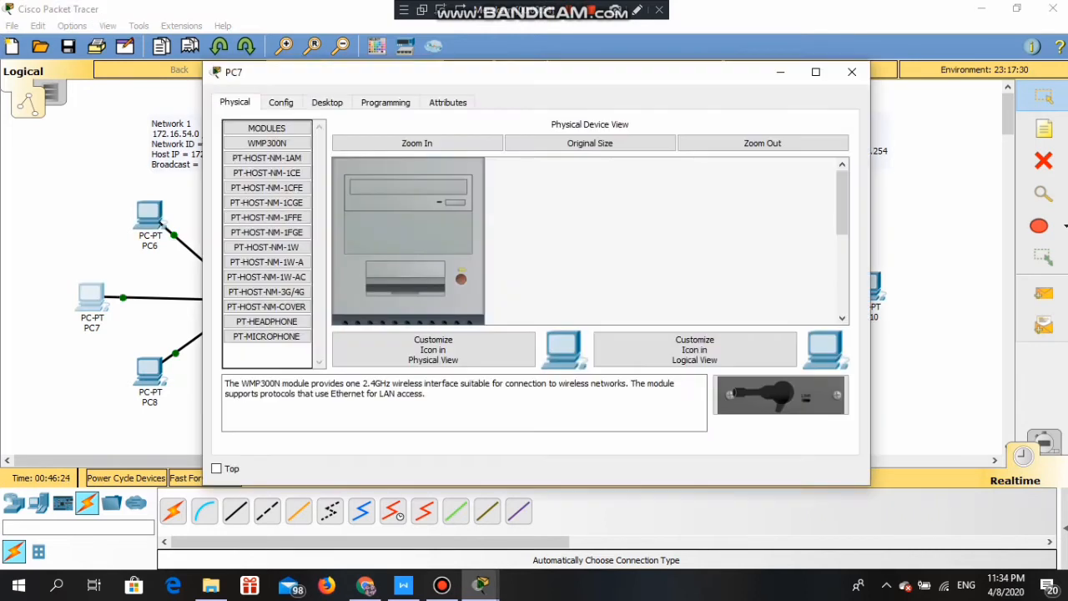
pyautogui.click(328, 101)
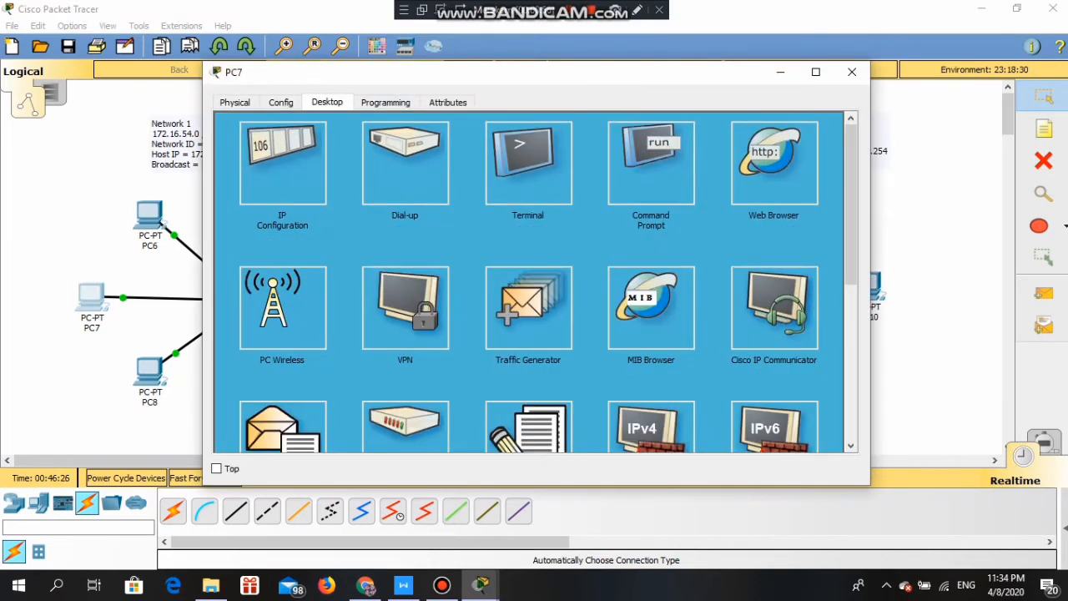
pyautogui.click(282, 162)
pyautogui.write('172.16.54.2')
pyautogui.click(478, 212)
pyautogui.press('BackSpace')
pyautogui.write('255.255.255.0')
pyautogui.press('End')
pyautogui.press('BackSpace')
pyautogui.write('192')
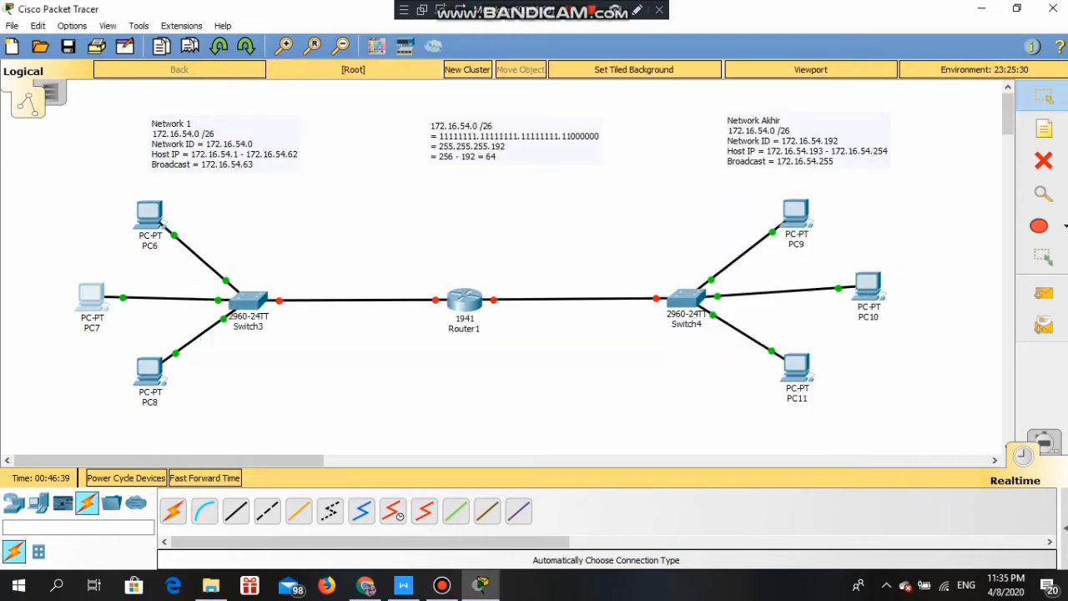
pyautogui.click(852, 72)
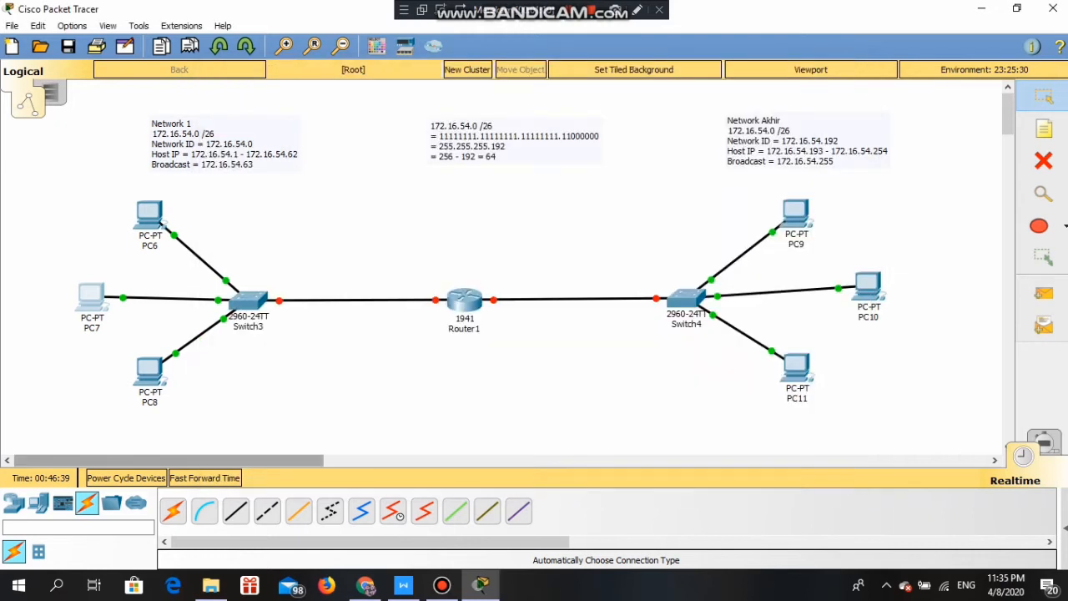
# - In PC8's IP Configuration, enter address 172.16.54.3 by editing the pasted 172.16.54.1
pyautogui.click(150, 371)
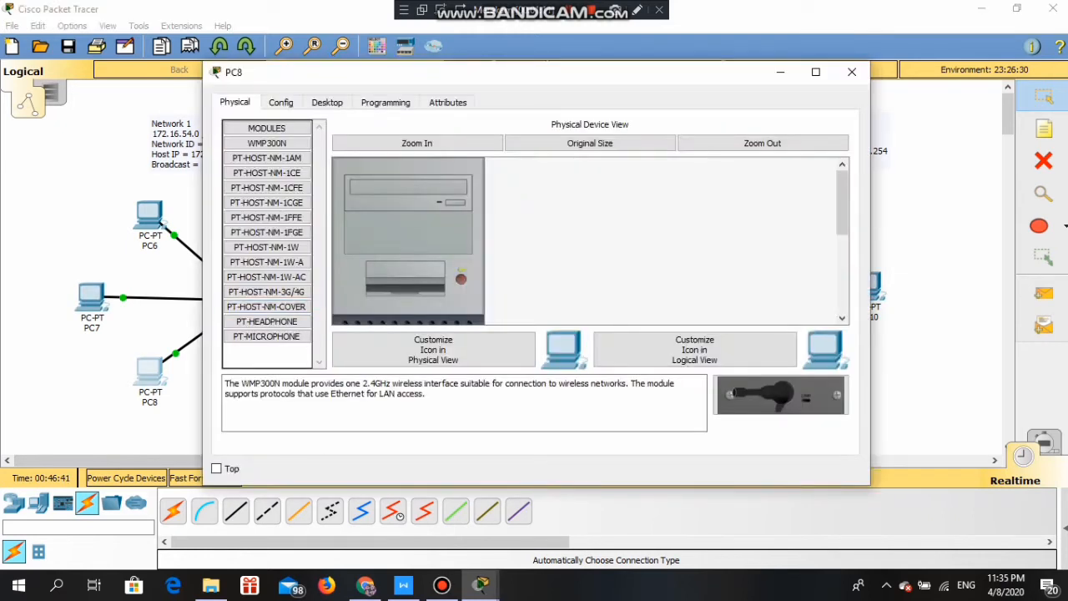
pyautogui.click(327, 102)
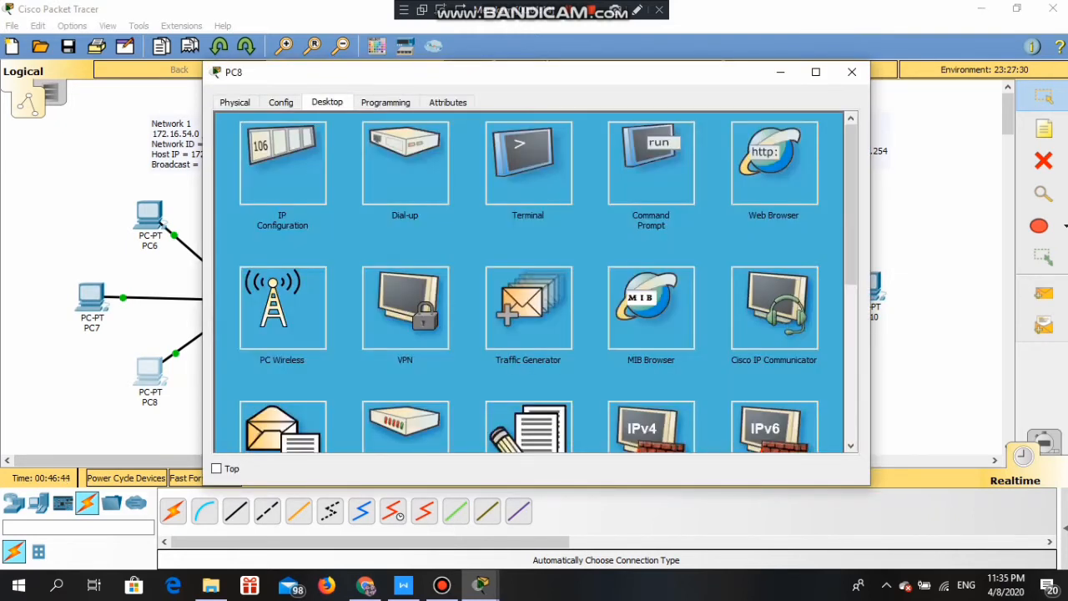
pyautogui.click(282, 163)
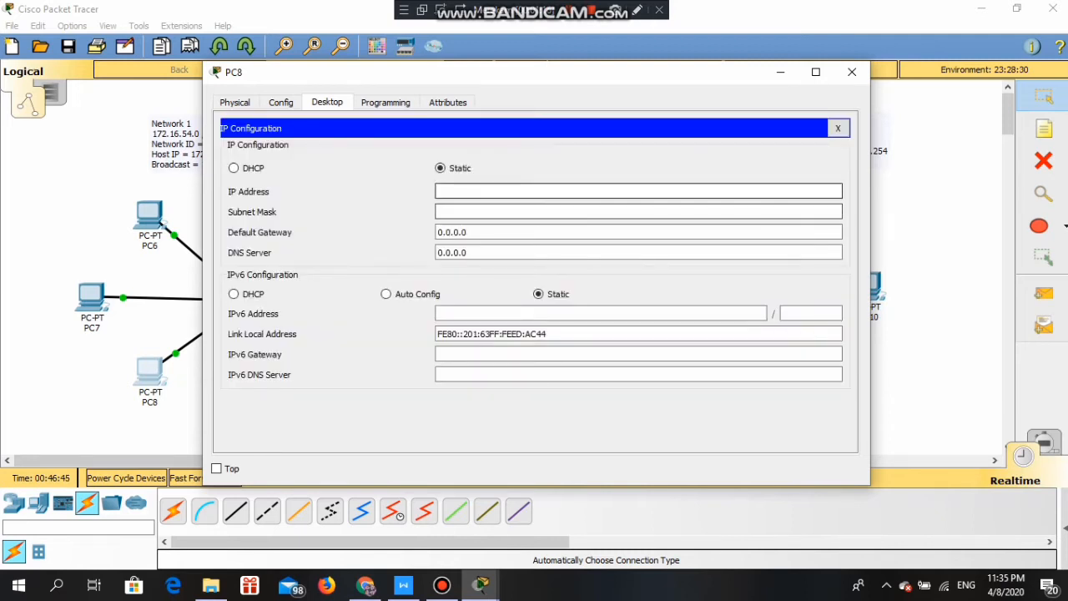
pyautogui.click(500, 191)
pyautogui.hotkey('ctrl', 'v')
pyautogui.press('BackSpace')
pyautogui.write('3')
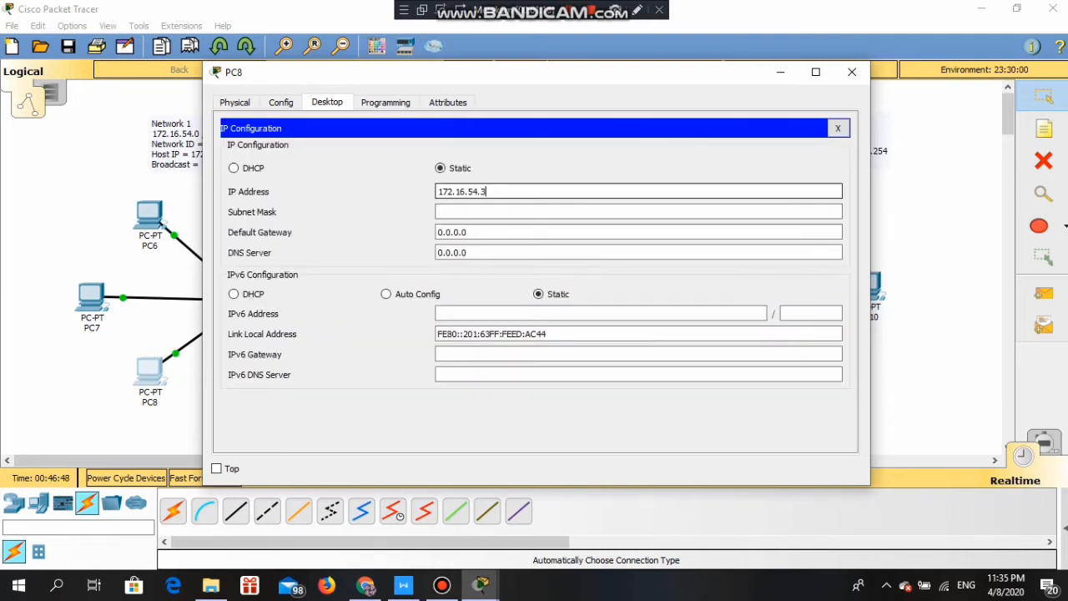
# - Set PC8's subnet mask to 255.255.255.192
pyautogui.click(500, 212)
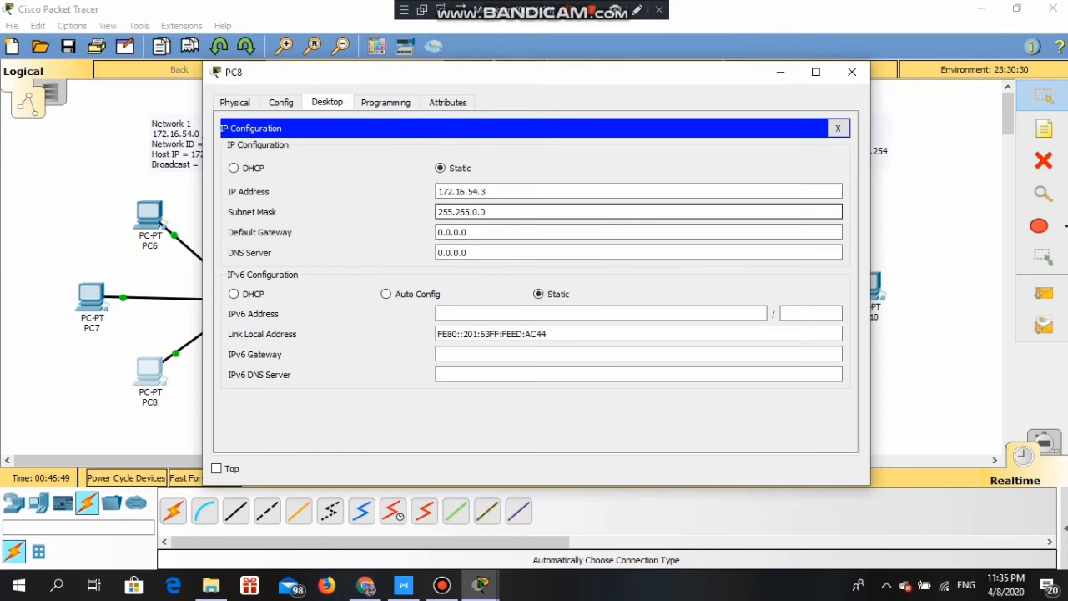
pyautogui.click(473, 212)
pyautogui.press('BackSpace')
pyautogui.write('255')
pyautogui.press('BackSpace')
pyautogui.press('BackSpace')
pyautogui.press('BackSpace')
pyautogui.write('.')
pyautogui.press('BackSpace')
pyautogui.write('255')
pyautogui.press('BackSpace')
pyautogui.write('192')
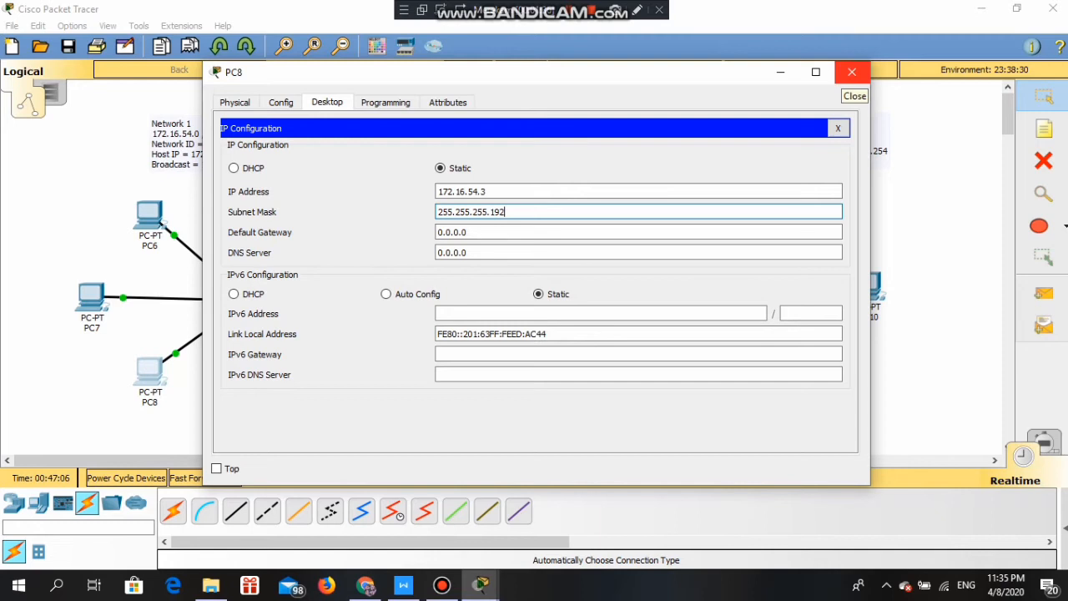
pyautogui.click(852, 71)
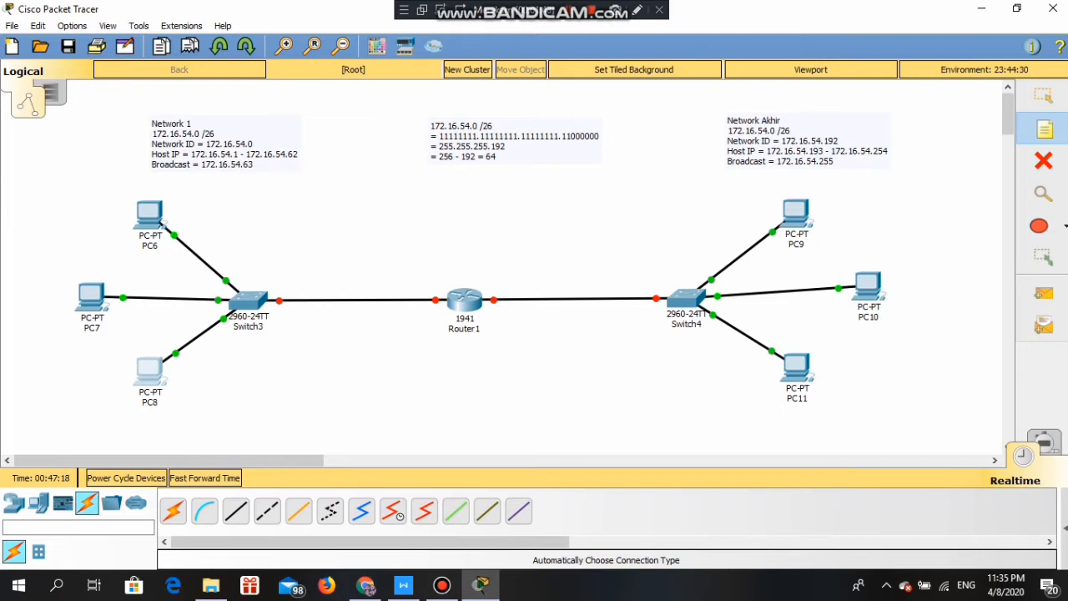
# - Add canvas notes 172.16.54.1, 172.16.54.2 and 172.16.54.3 beside PC6, PC7 and PC8
pyautogui.click(162, 224)
pyautogui.hotkey('ctrl', 'v')
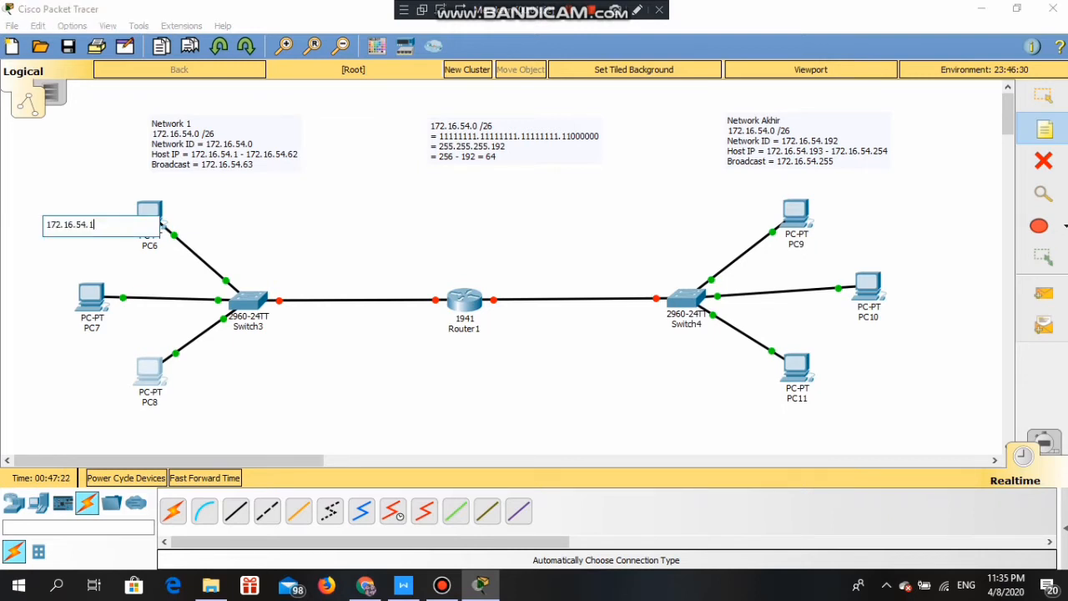
pyautogui.click(140, 348)
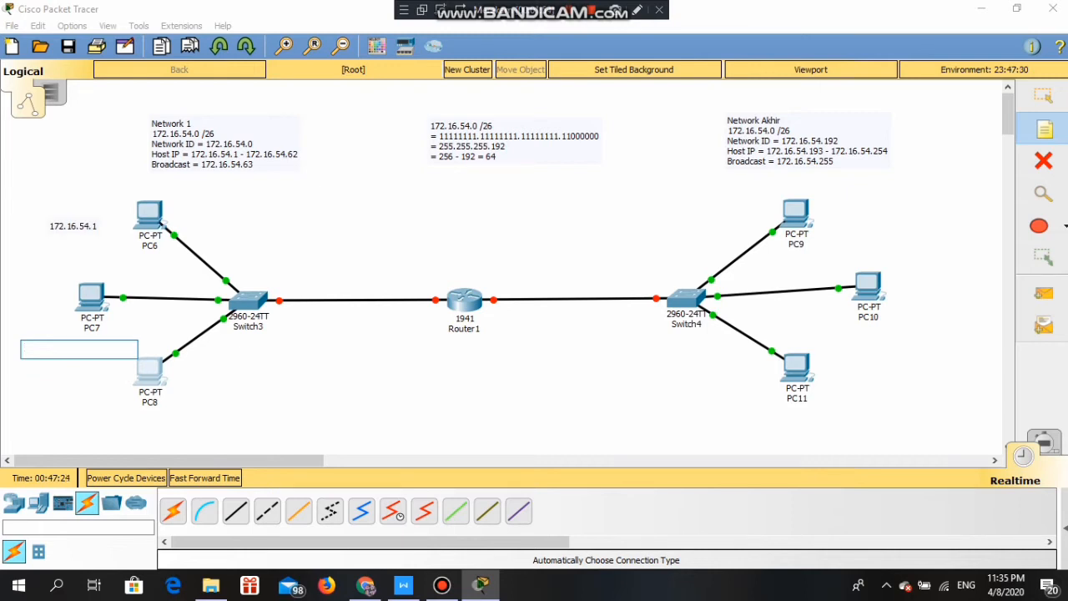
pyautogui.hotkey('ctrl', 'v')
pyautogui.press('BackSpace')
pyautogui.write('2')
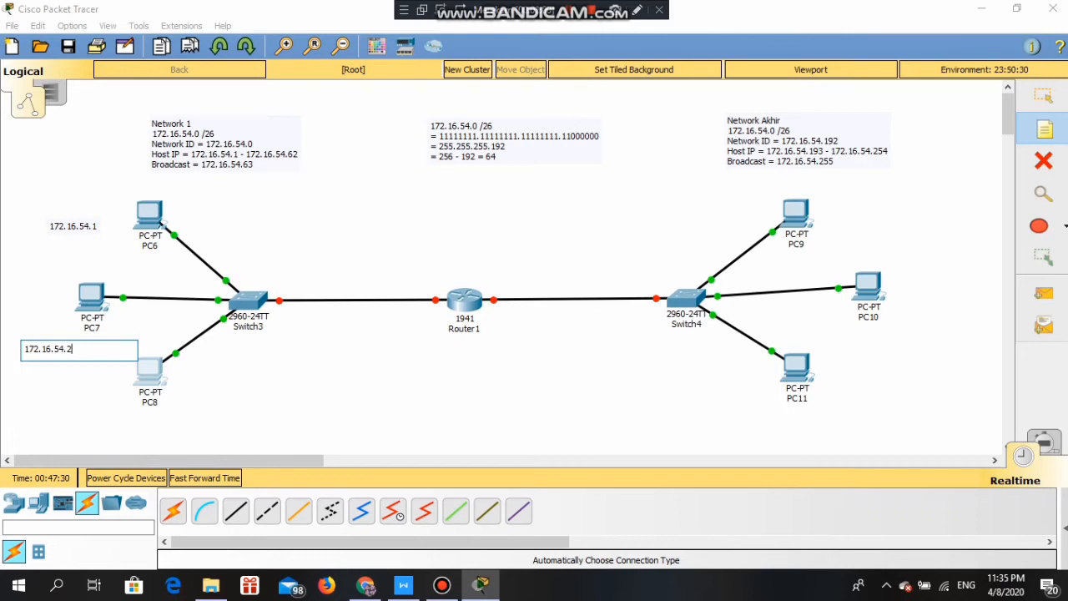
pyautogui.click(118, 419)
pyautogui.write('172.16.54.1')
pyautogui.press('BackSpace')
pyautogui.write('3')
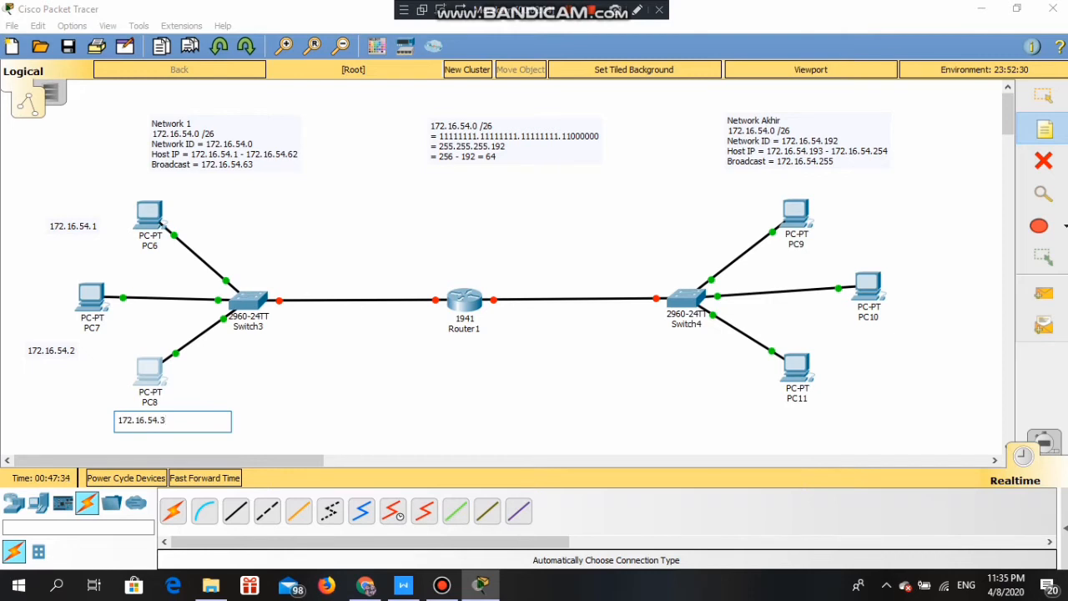
pyautogui.click(102, 355)
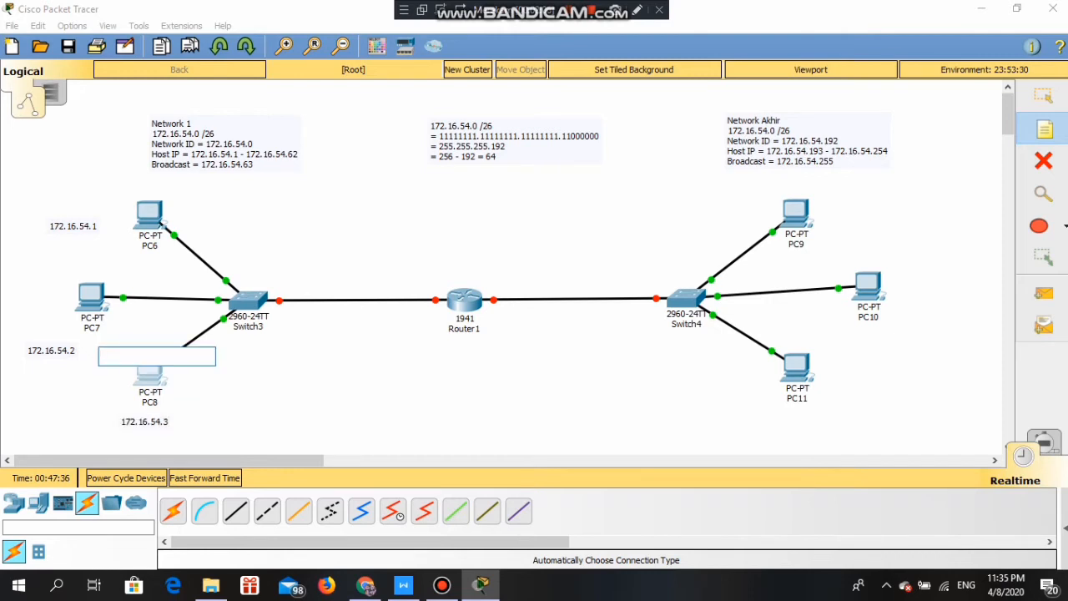
pyautogui.click(308, 387)
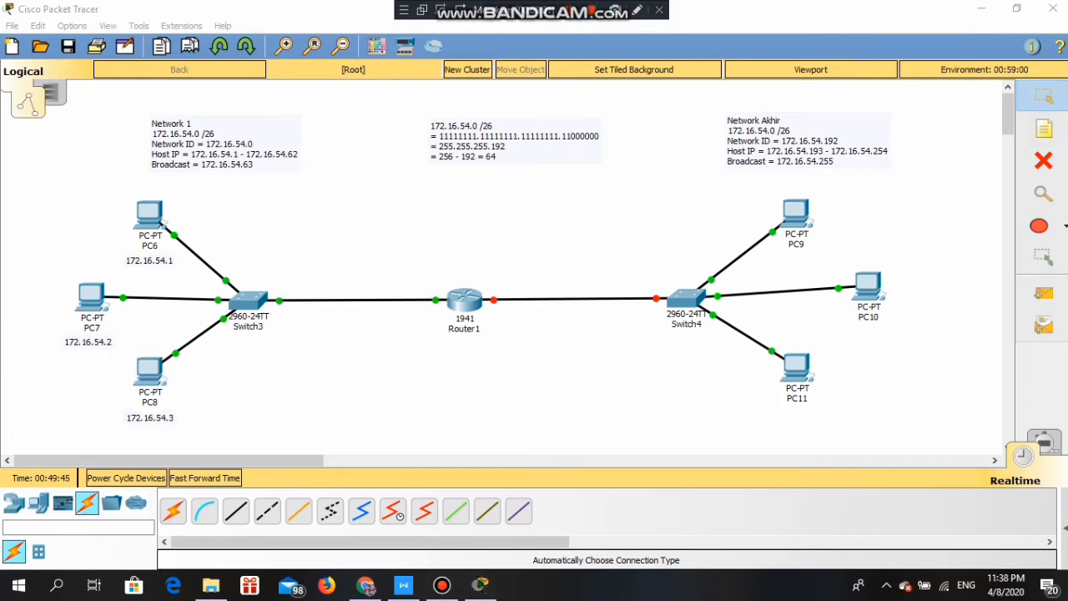
# - Enter 172.16.54.193 and mask 255.255.255.192 in PC9's IP Configuration
pyautogui.click(795, 213)
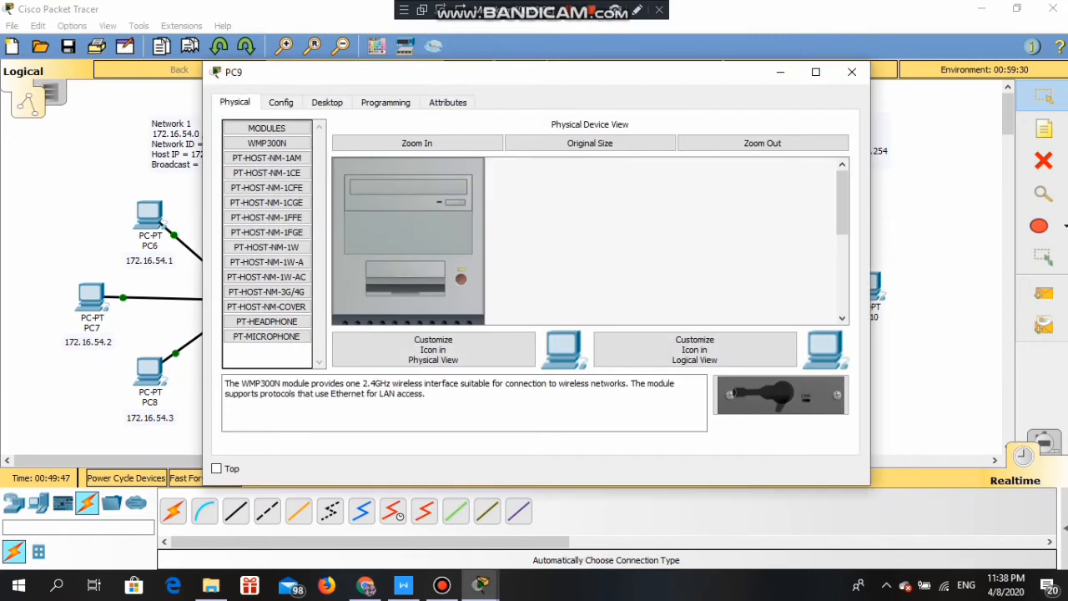
pyautogui.click(327, 102)
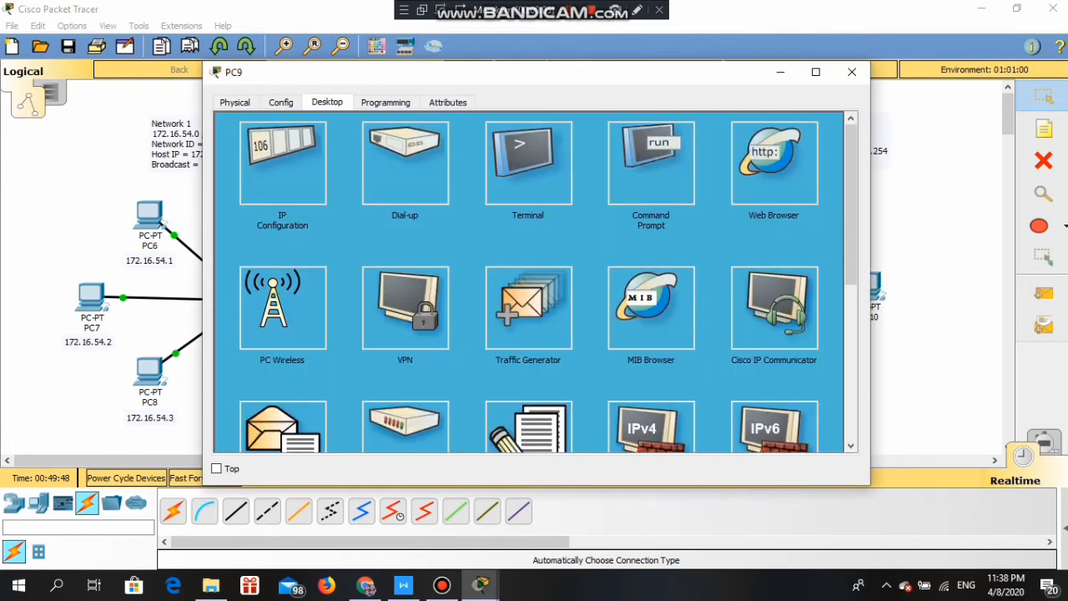
pyautogui.click(298, 167)
pyautogui.click(501, 191)
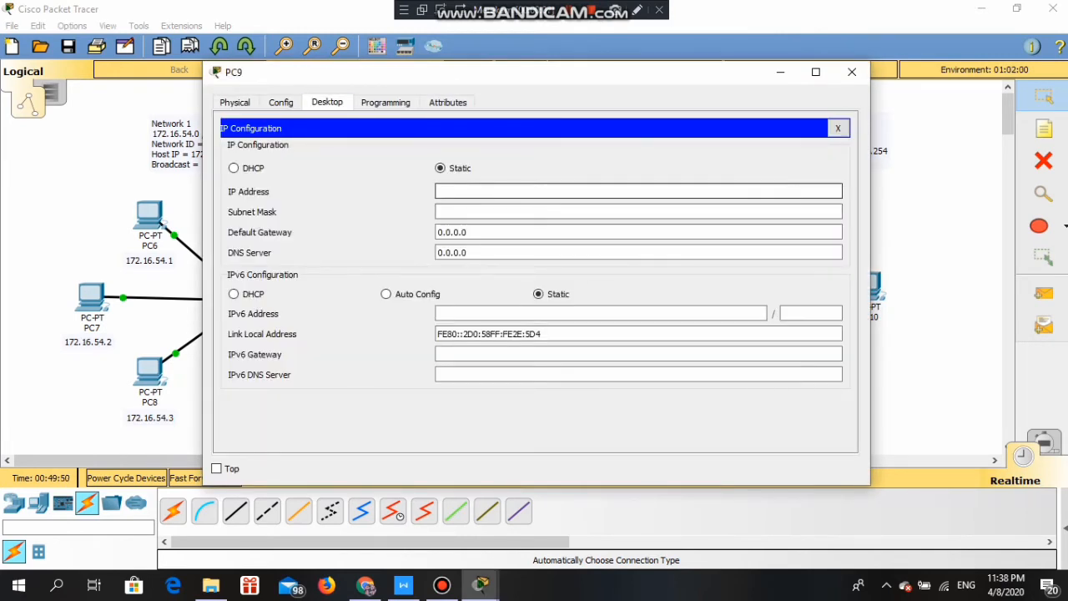
pyautogui.write('172.16.54.1')
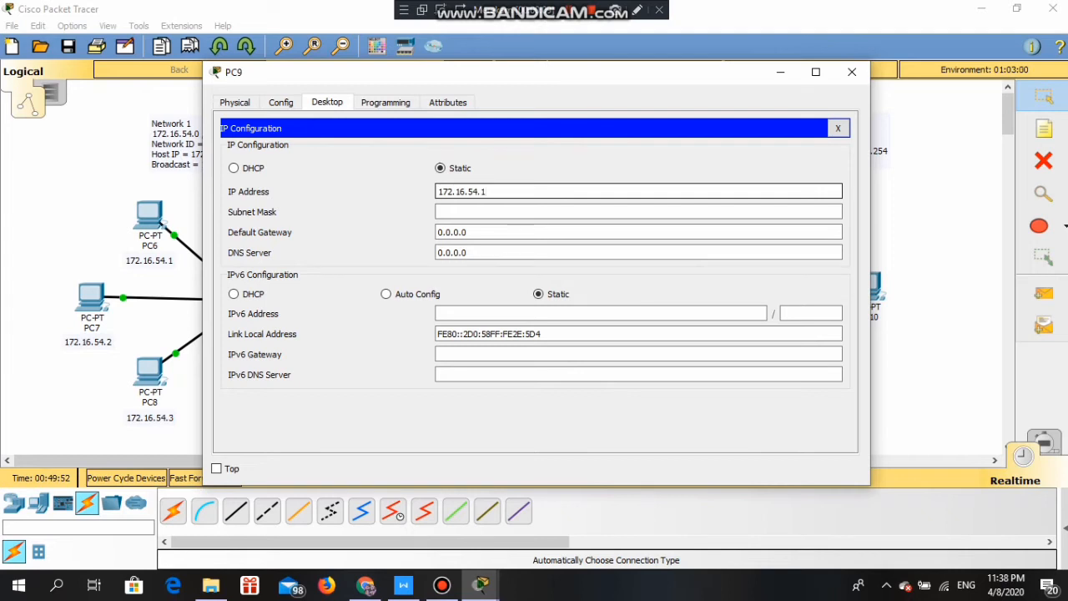
pyautogui.write('93')
pyautogui.press('Return')
pyautogui.click(478, 212)
pyautogui.press('BackSpace')
pyautogui.write('255.255.250')
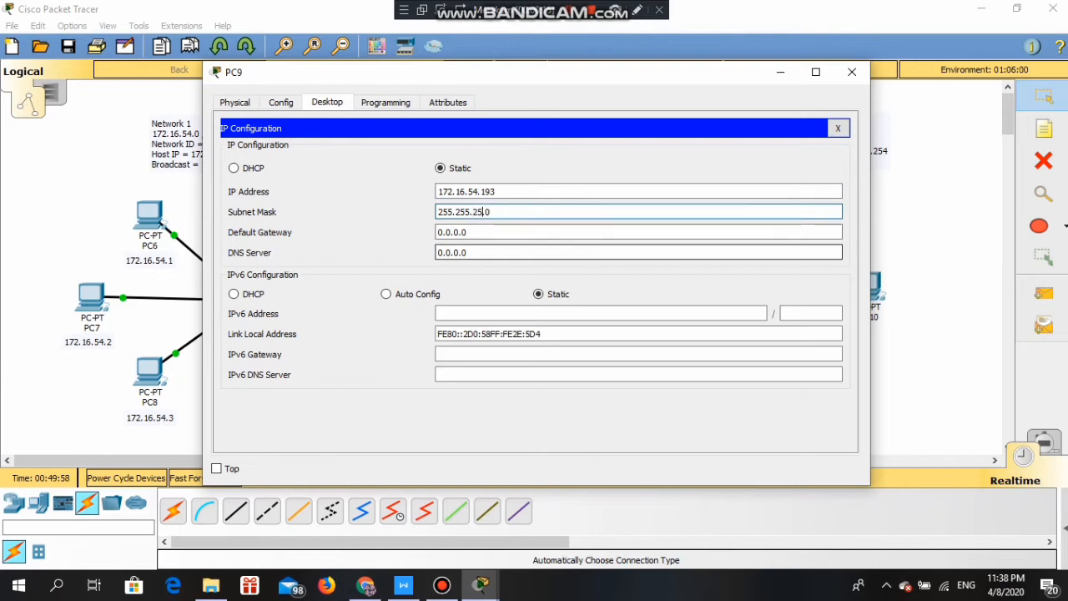
pyautogui.press('Right')
pyautogui.press('Right')
pyautogui.press('BackSpace')
pyautogui.write('192')
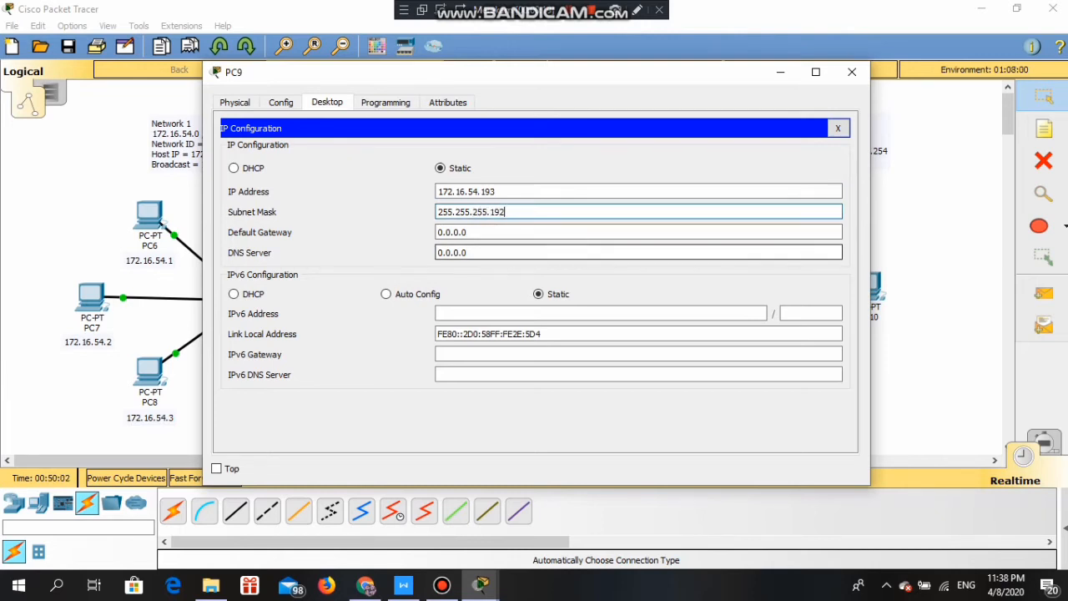
pyautogui.click(852, 72)
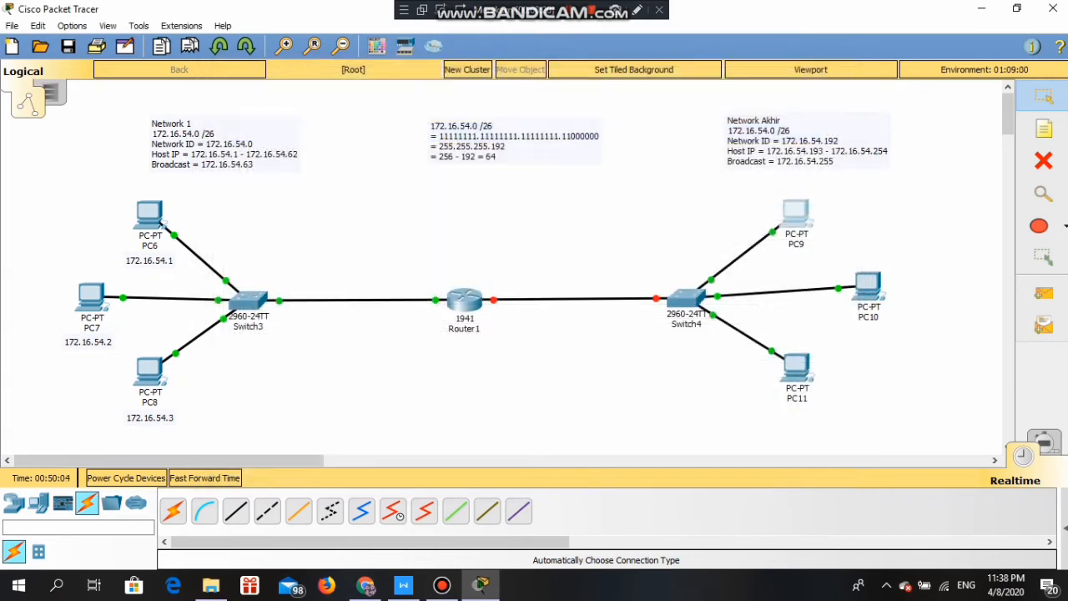
# - Enter 172.16.54.194 and mask 255.255.255.192 in PC10's IP Configuration
pyautogui.click(868, 285)
pyautogui.click(327, 102)
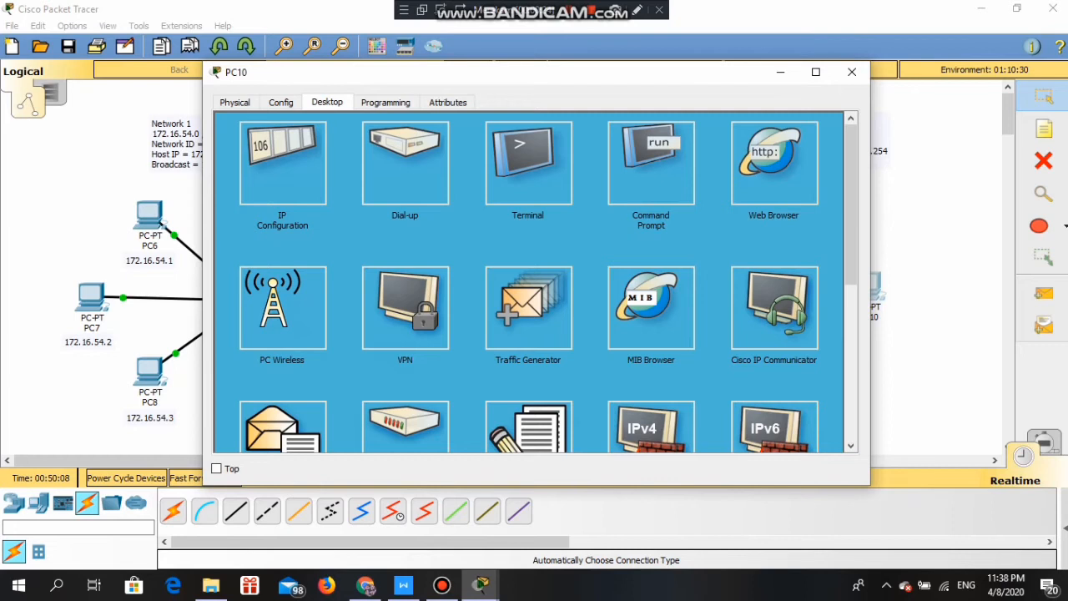
pyautogui.click(282, 163)
pyautogui.click(494, 191)
pyautogui.write('172.16.54.1')
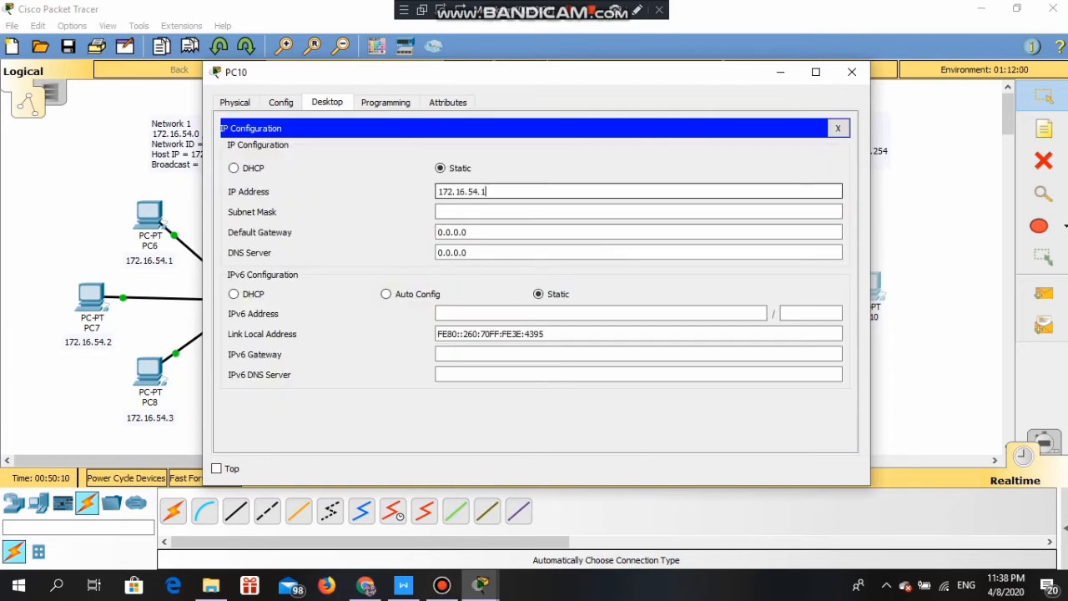
pyautogui.write('94')
pyautogui.press('Tab')
pyautogui.press('Tab')
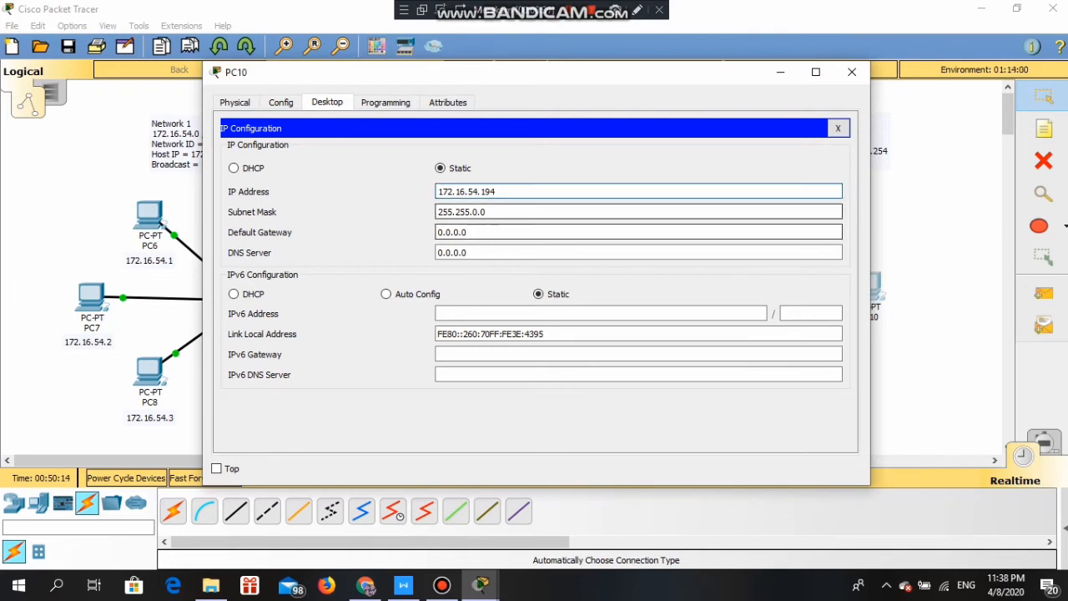
pyautogui.click(479, 212)
pyautogui.press('BackSpace')
pyautogui.write('255')
pyautogui.press('BackSpace')
pyautogui.write('192')
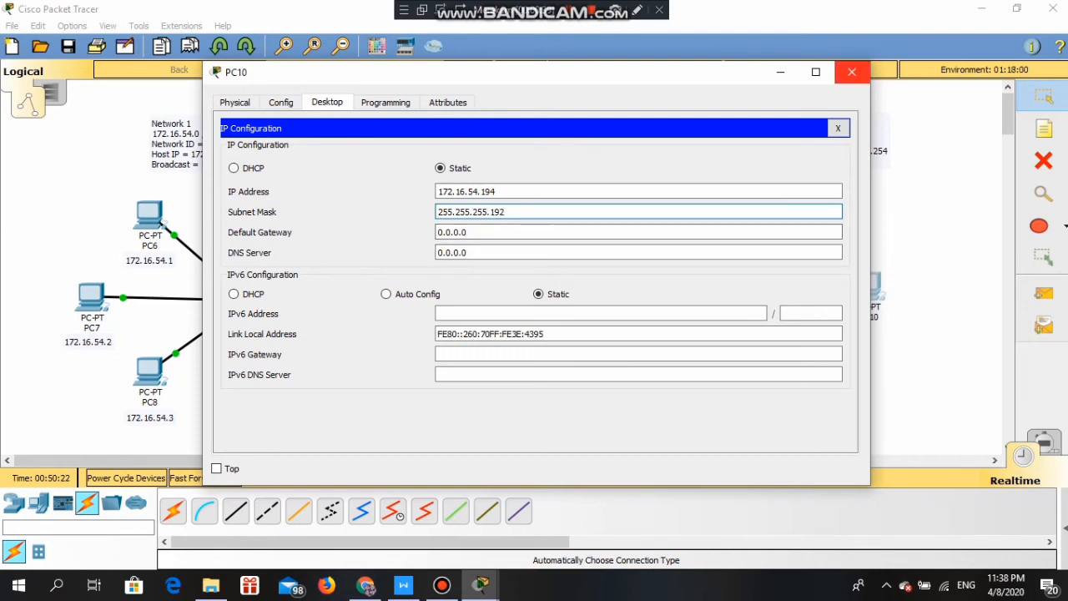
pyautogui.click(851, 71)
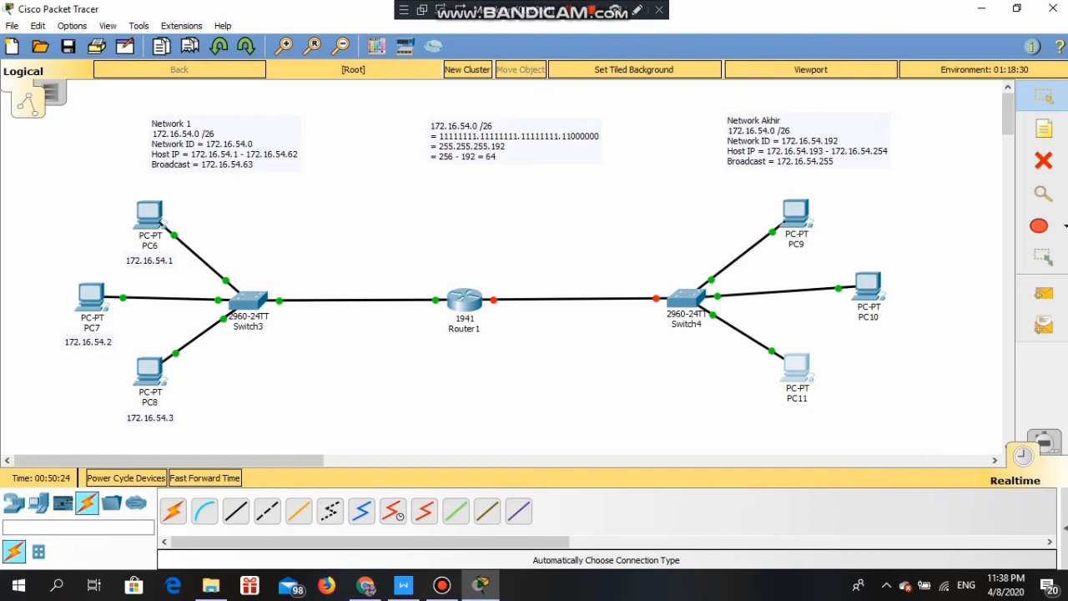
# - Enter 172.16.54.195 and mask 255.255.255.192 in PC11's IP Configuration
pyautogui.click(796, 367)
pyautogui.click(327, 102)
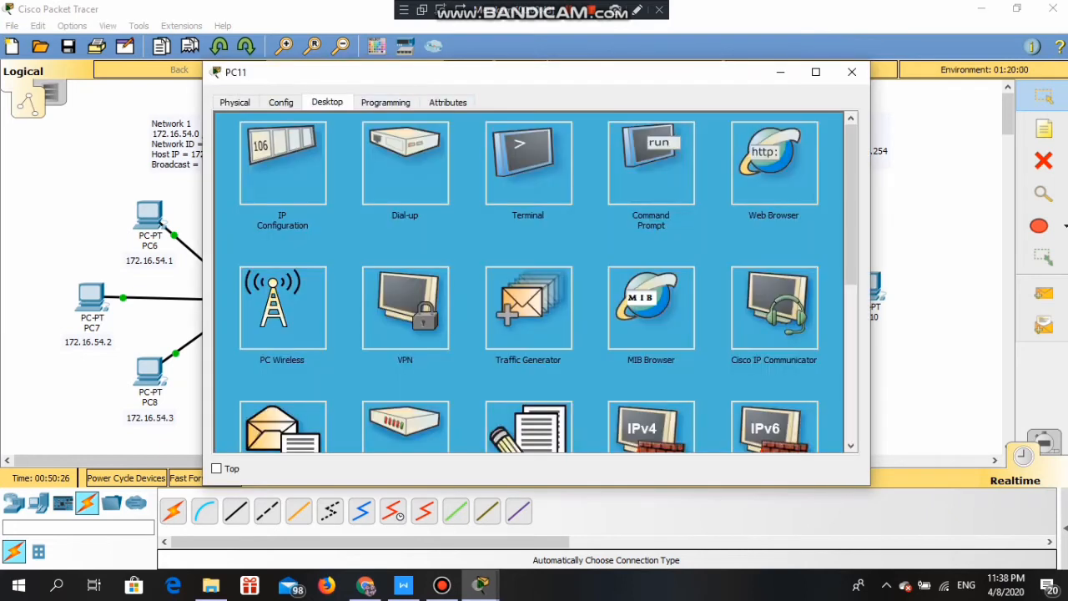
pyautogui.click(282, 164)
pyautogui.click(501, 192)
pyautogui.write('172.16.54.1')
pyautogui.write('9')
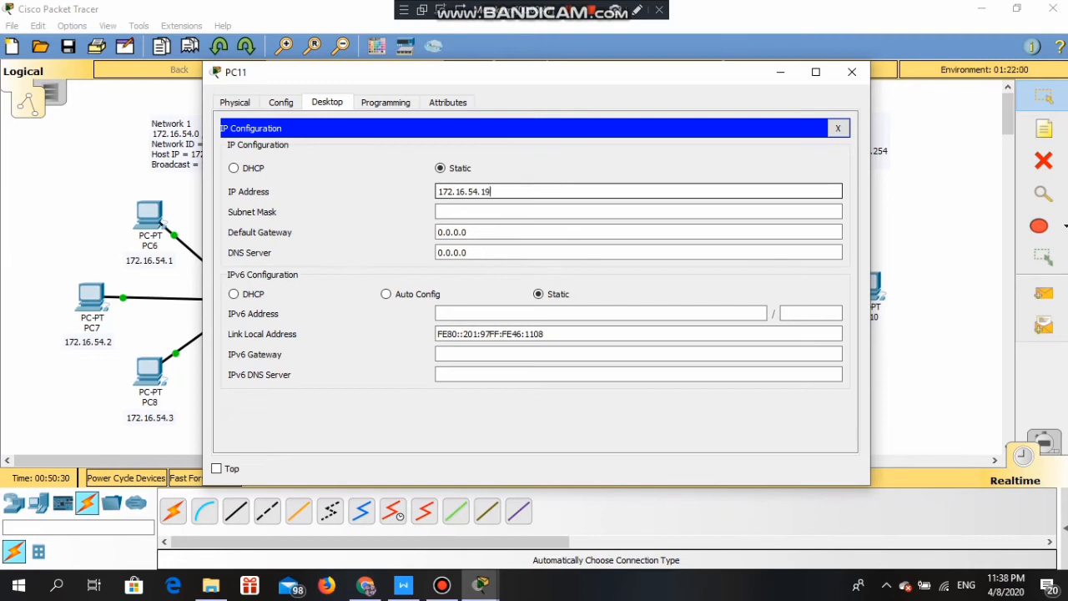
pyautogui.write('5')
pyautogui.click(479, 212)
pyautogui.press('BackSpace')
pyautogui.write('255.255.255.0')
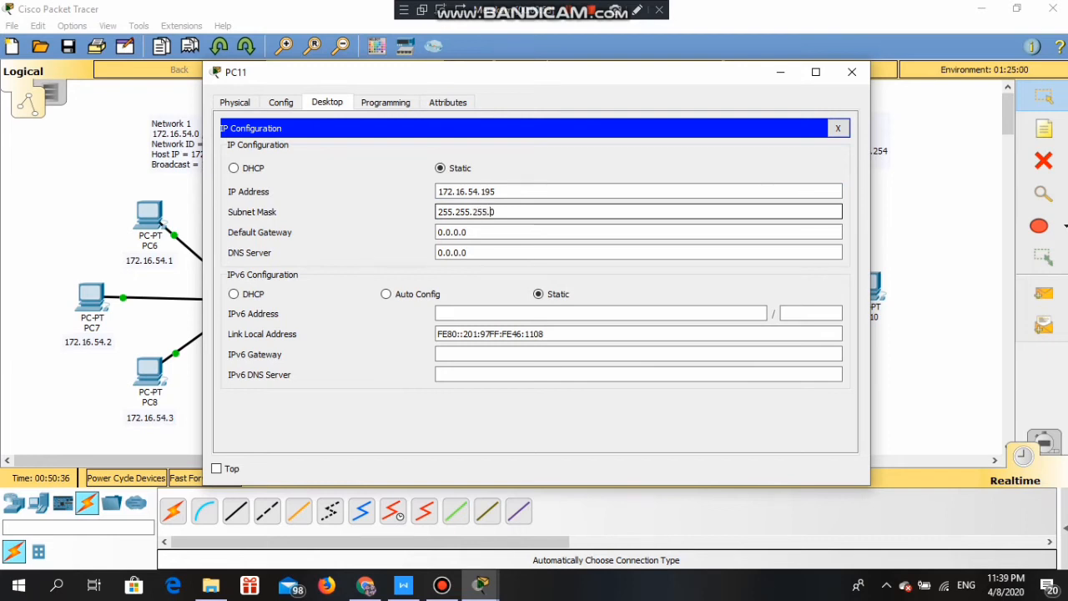
pyautogui.press('BackSpace')
pyautogui.write('192')
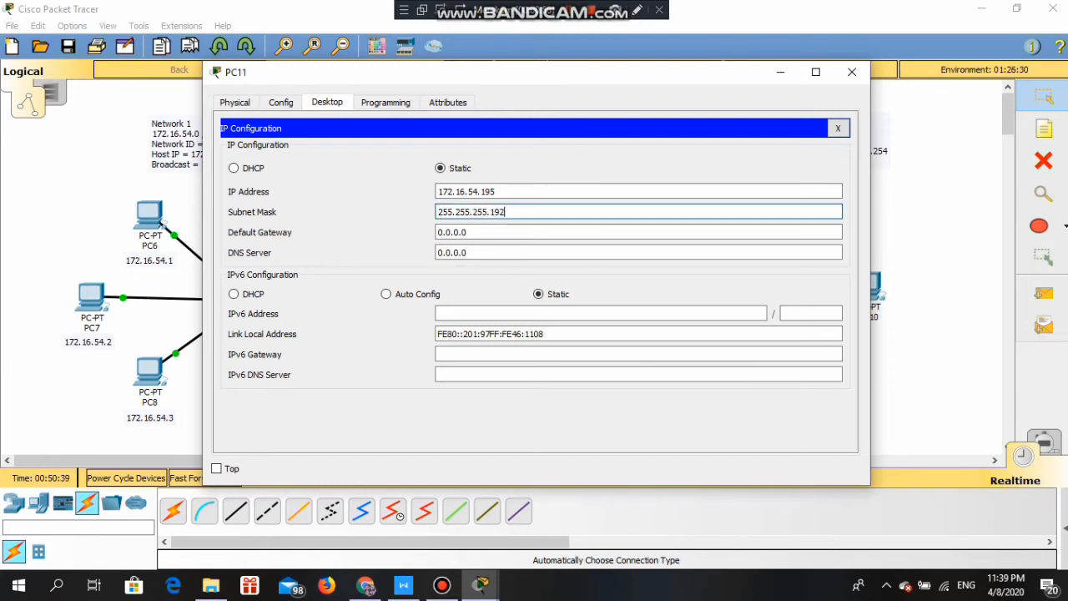
pyautogui.click(852, 72)
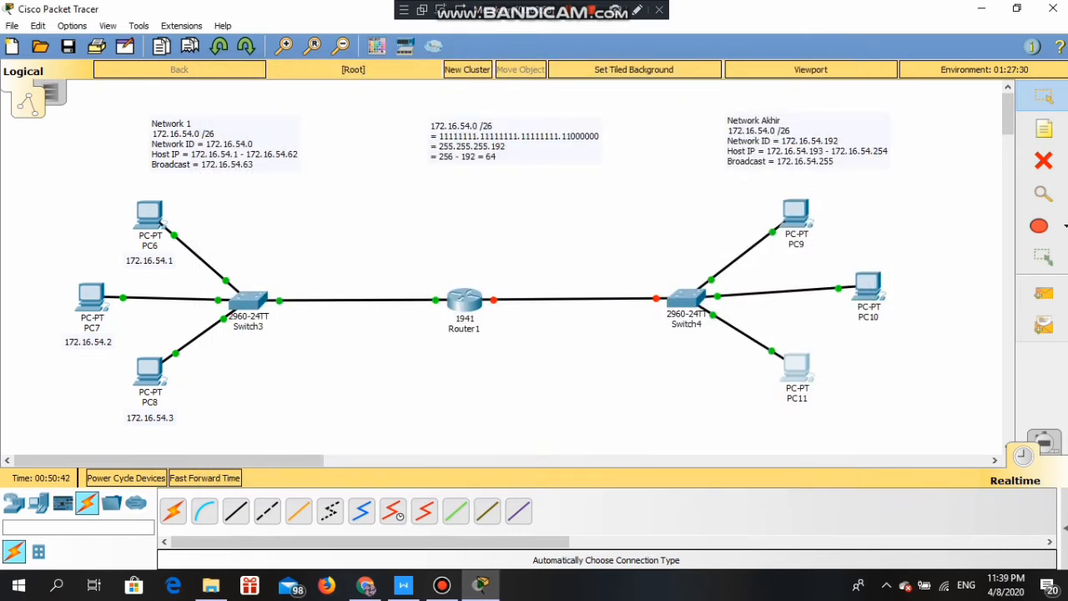
# - Place text notes 172.16.54.193, 172.16.54.194 and 172.16.54.195 beneath PC9, PC10 and PC11
pyautogui.click(1044, 129)
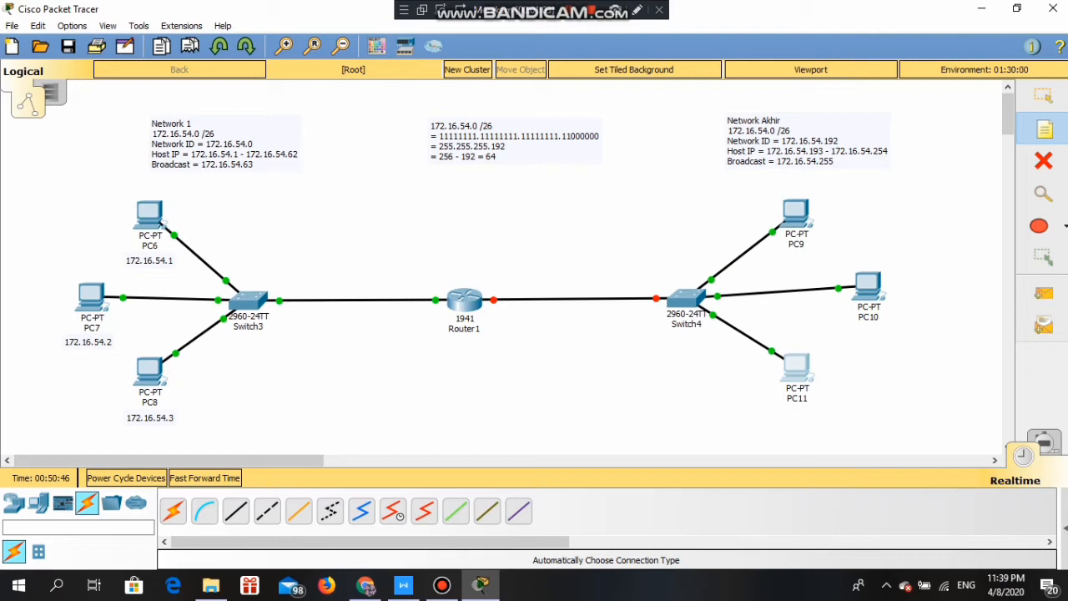
pyautogui.click(771, 254)
pyautogui.write('172.16.54.1')
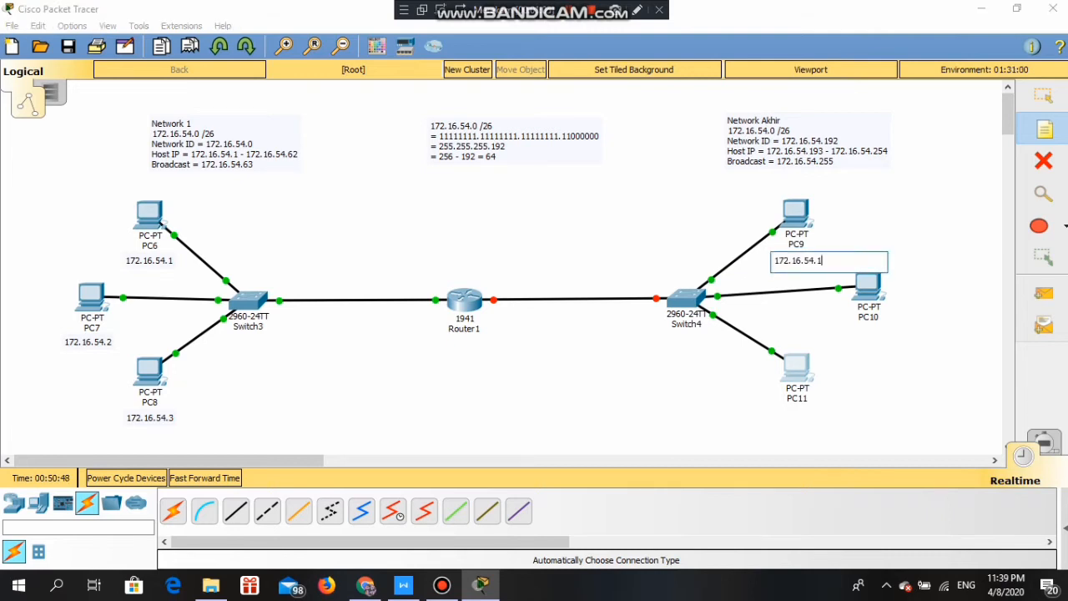
pyautogui.write('93')
pyautogui.click(836, 326)
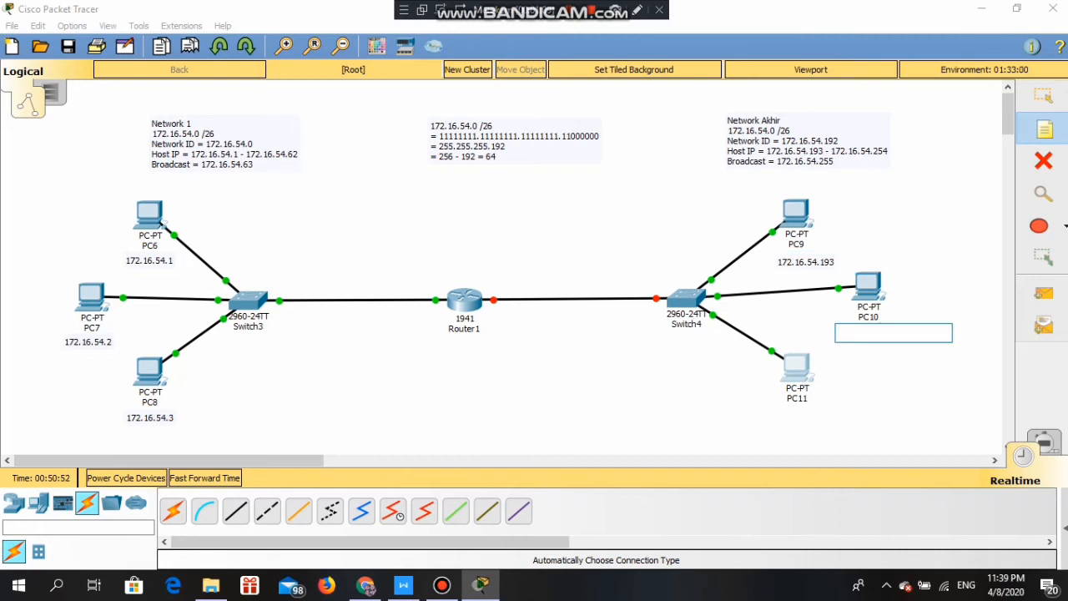
pyautogui.write('172.16.54.1')
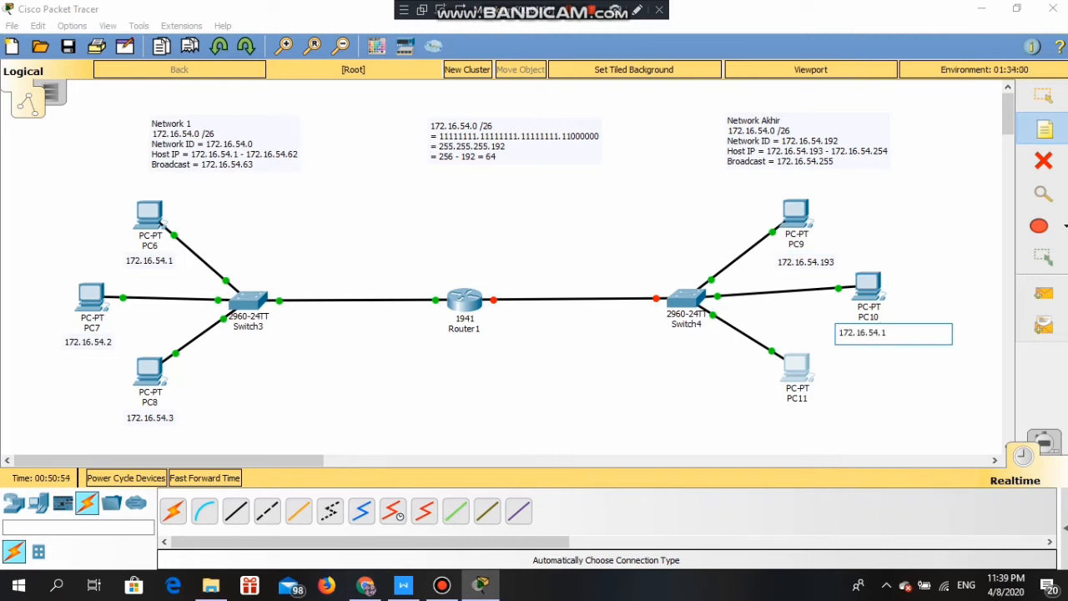
pyautogui.write('94')
pyautogui.click(763, 414)
pyautogui.write('172.16.54.1')
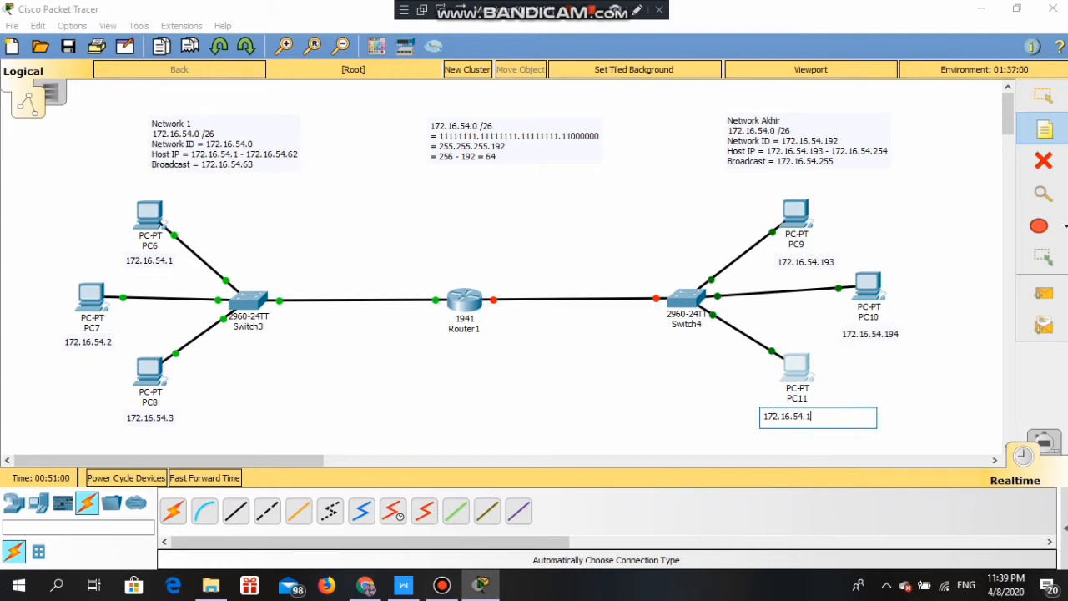
pyautogui.write('95')
pyautogui.click(666, 422)
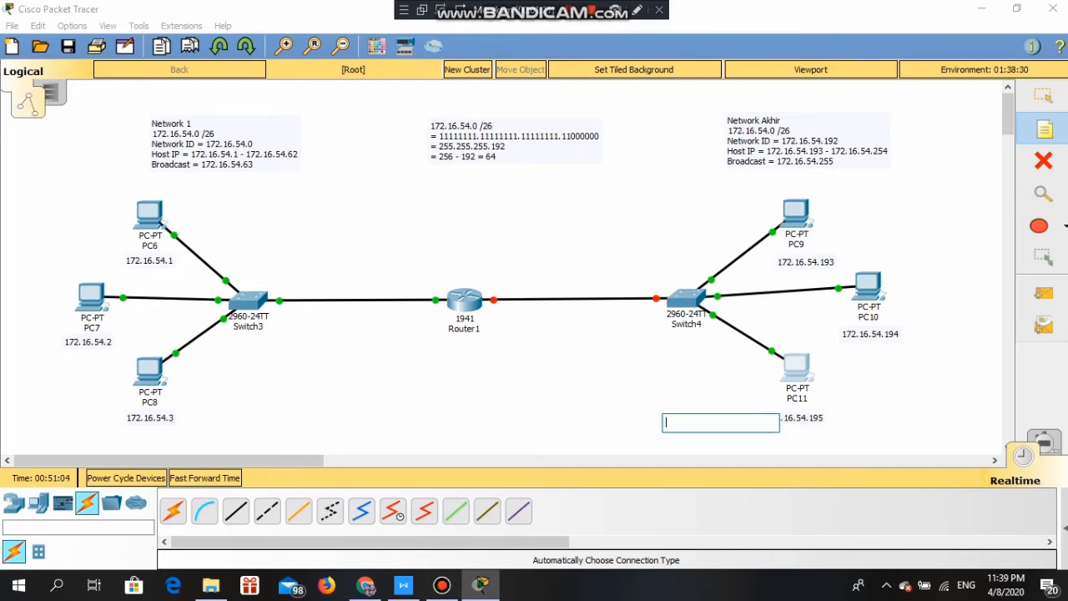
pyautogui.click(656, 398)
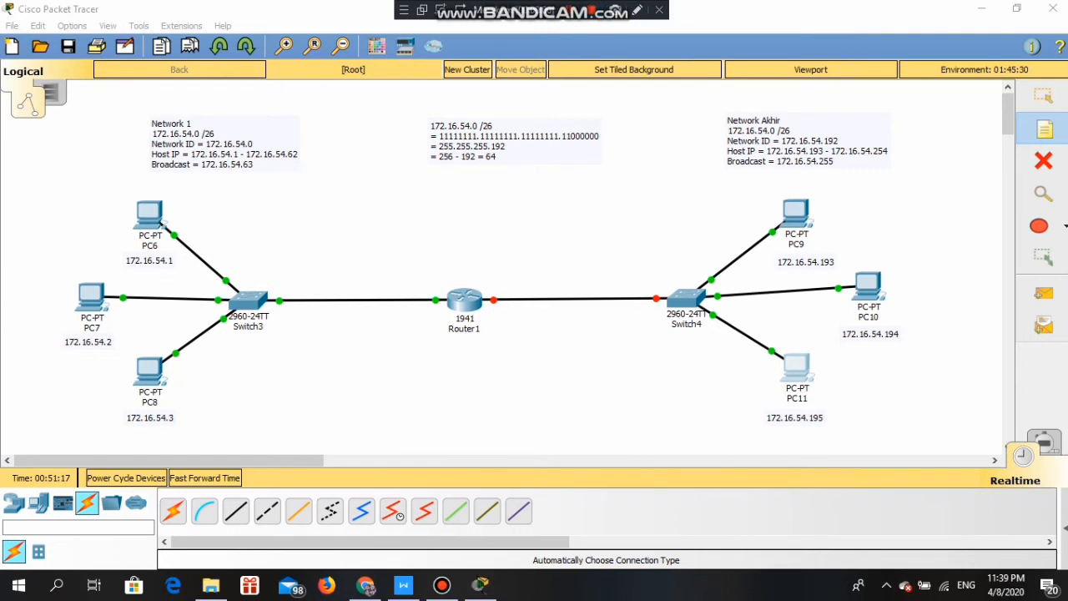
# - Address Router1's GigabitEthernet0/1 as 172.16.54.254 /255.255.255.192 and switch the port on
pyautogui.click(459, 311)
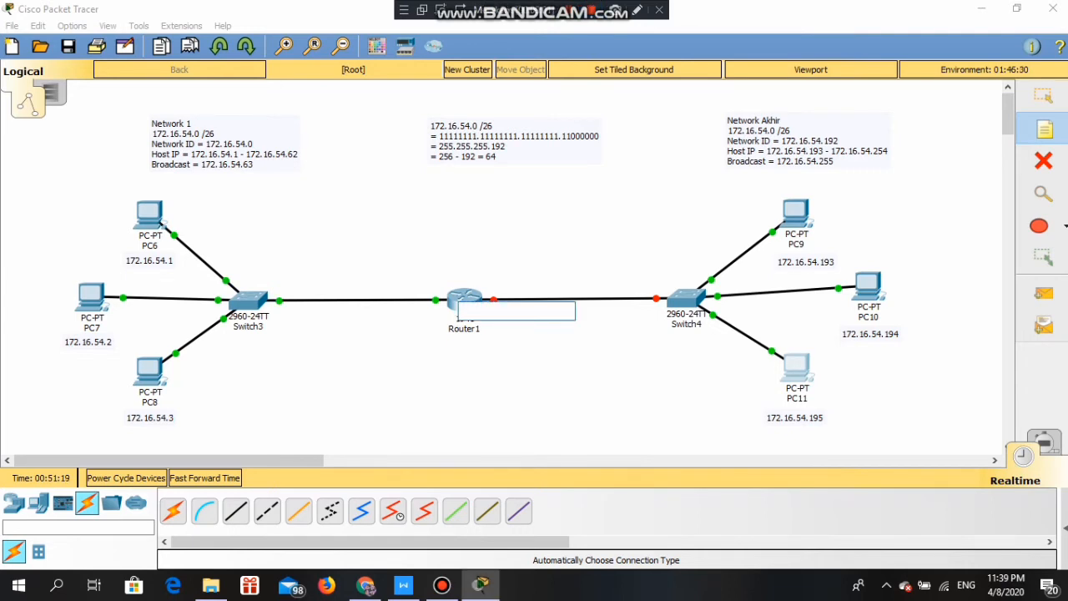
pyautogui.click(1043, 96)
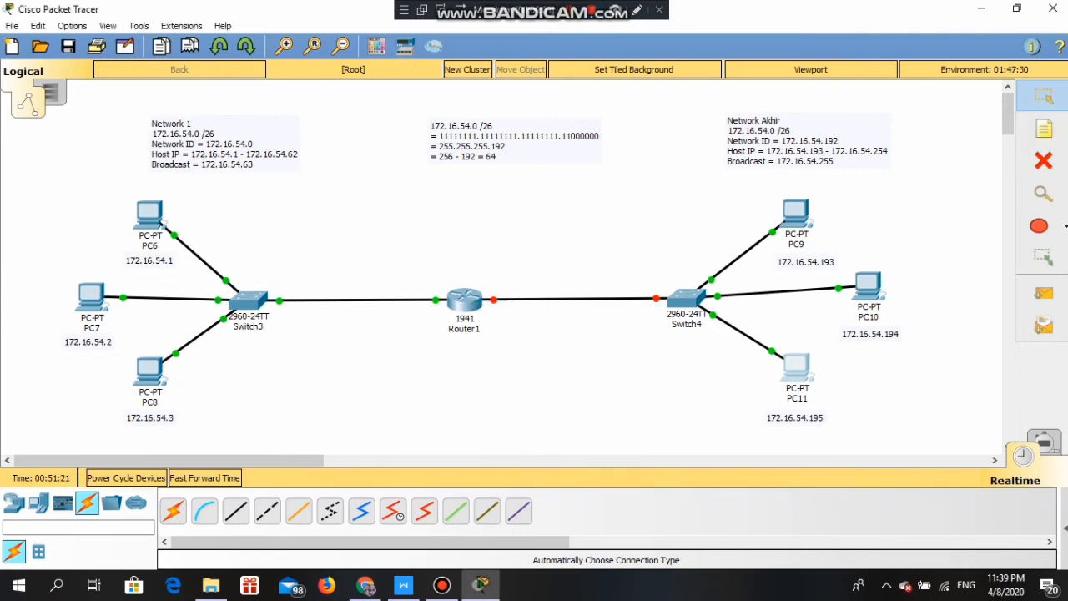
pyautogui.click(464, 300)
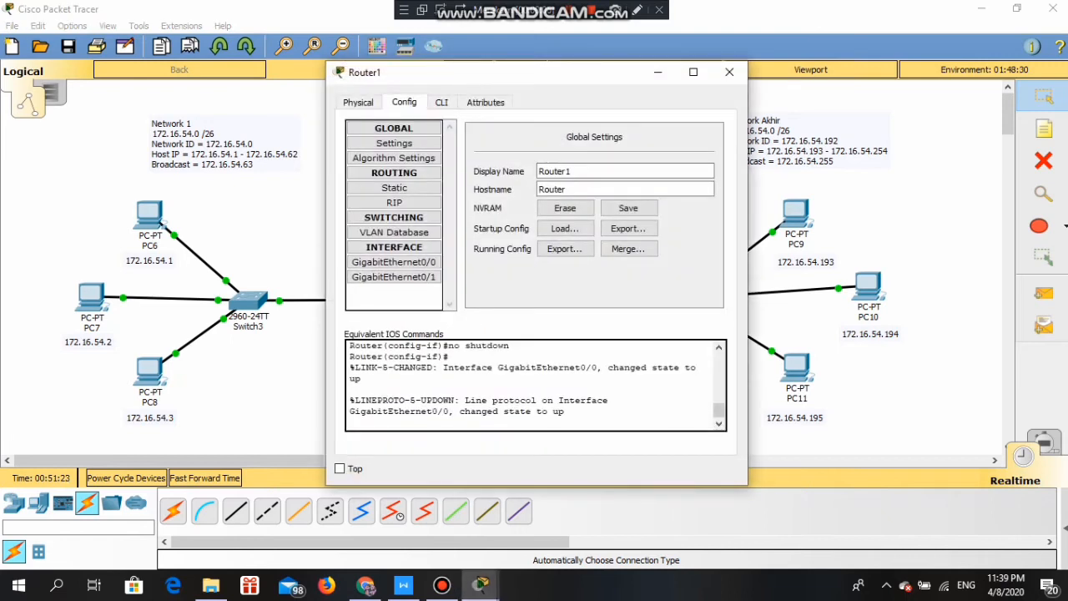
pyautogui.click(394, 277)
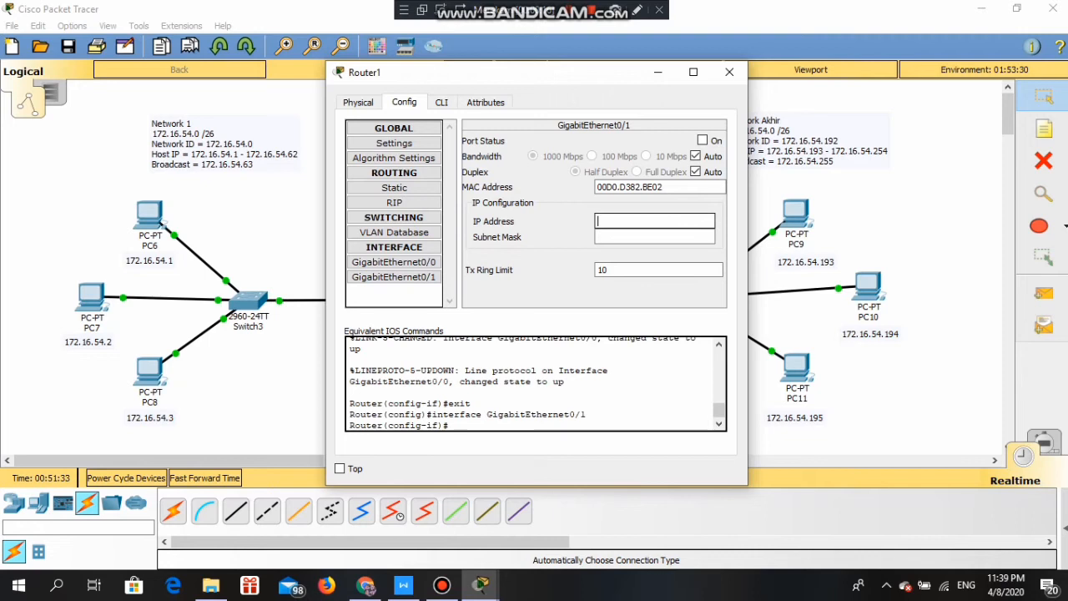
pyautogui.write('172.16.')
pyautogui.write('16.')
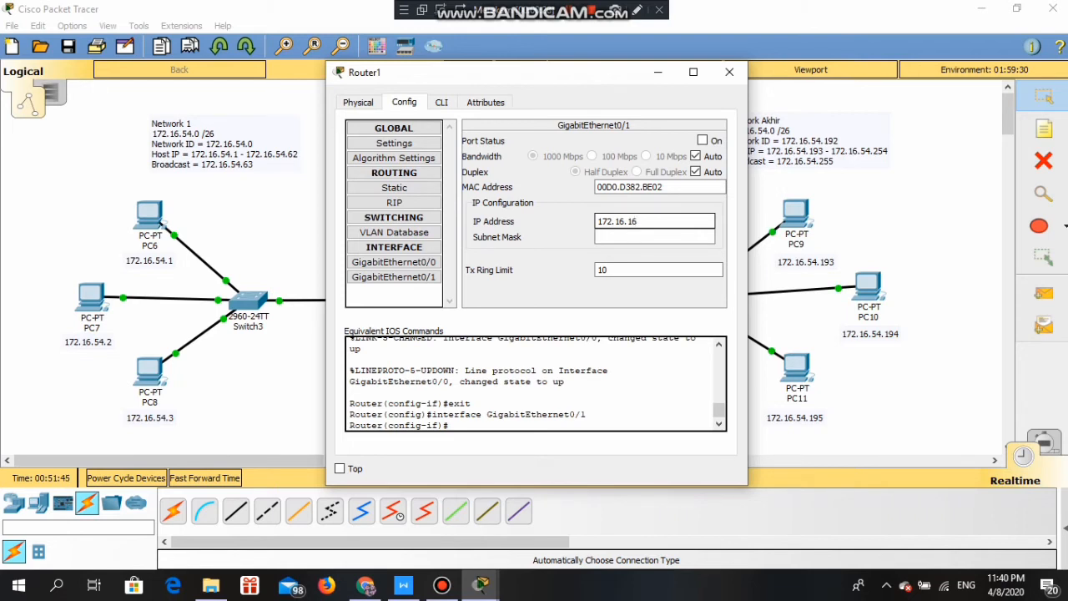
pyautogui.press('BackSpace')
pyautogui.write('54.254')
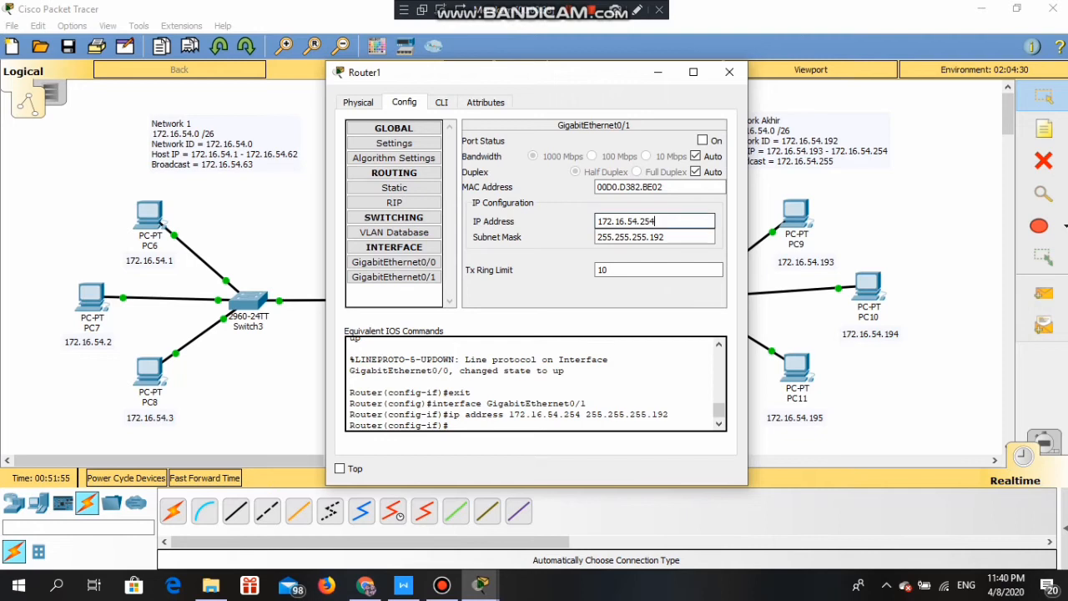
pyautogui.click(703, 140)
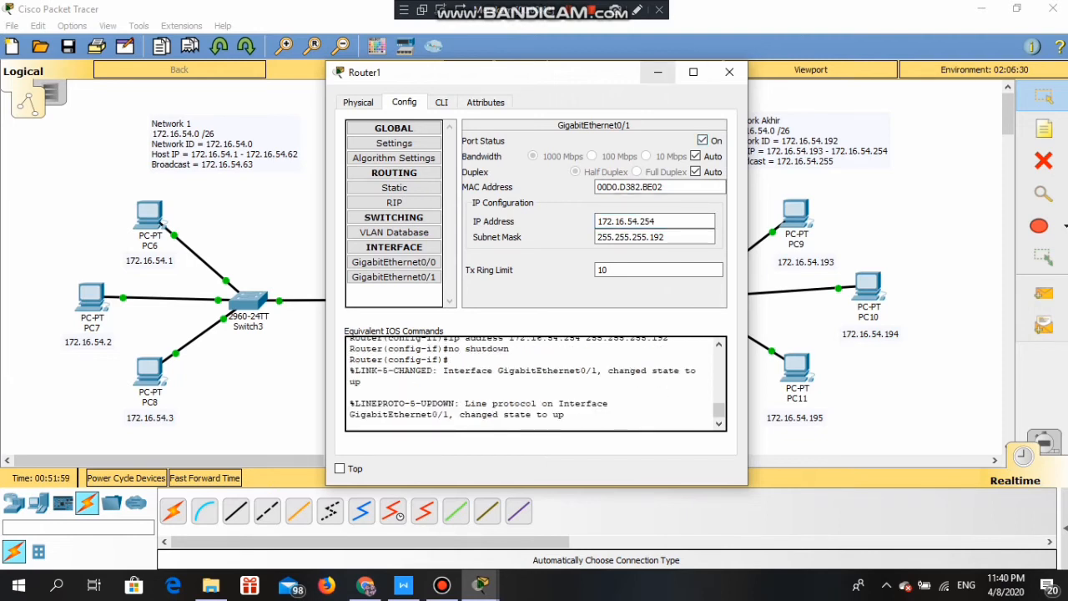
pyautogui.click(658, 72)
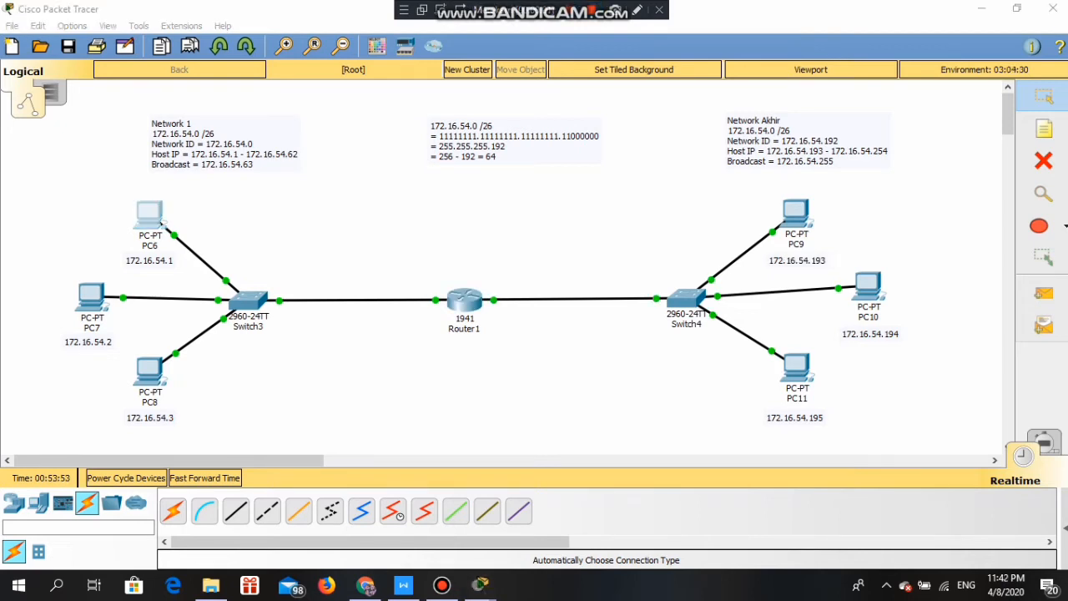
pyautogui.click(150, 216)
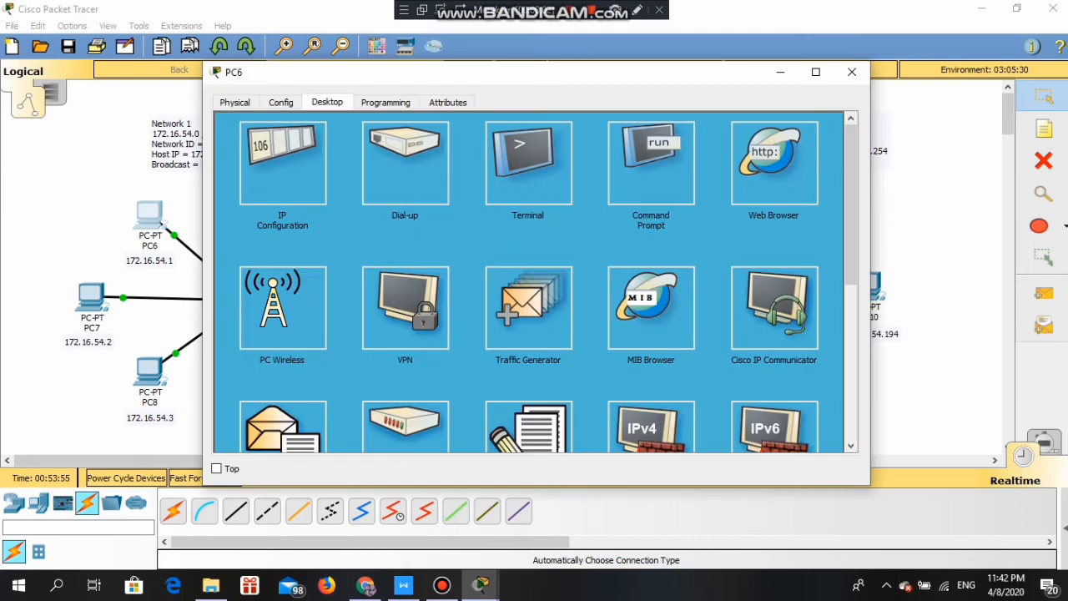
pyautogui.click(651, 164)
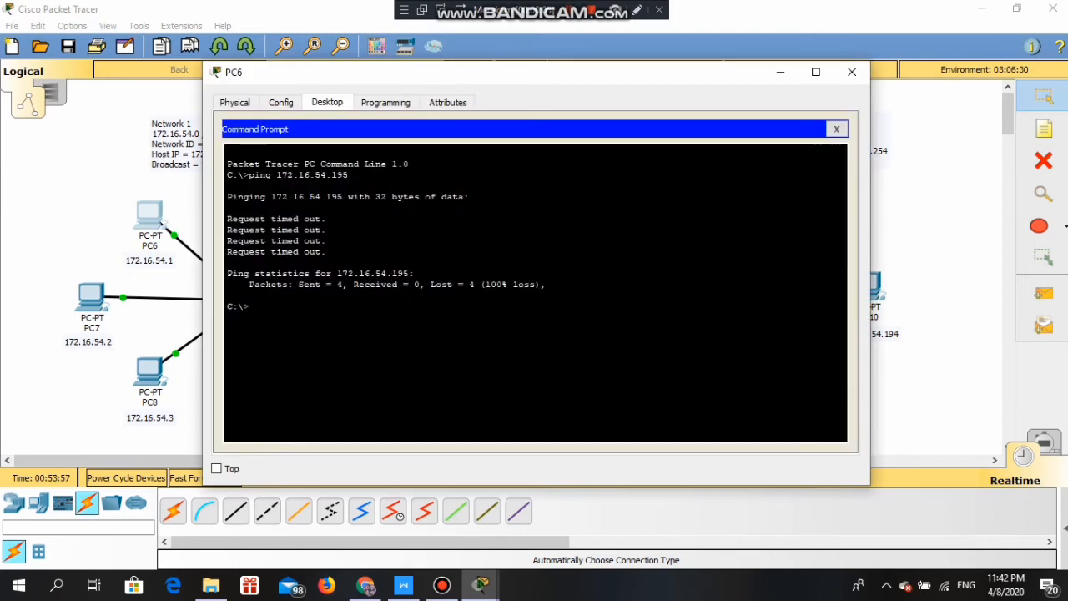
pyautogui.write('ping 172.16.54.1')
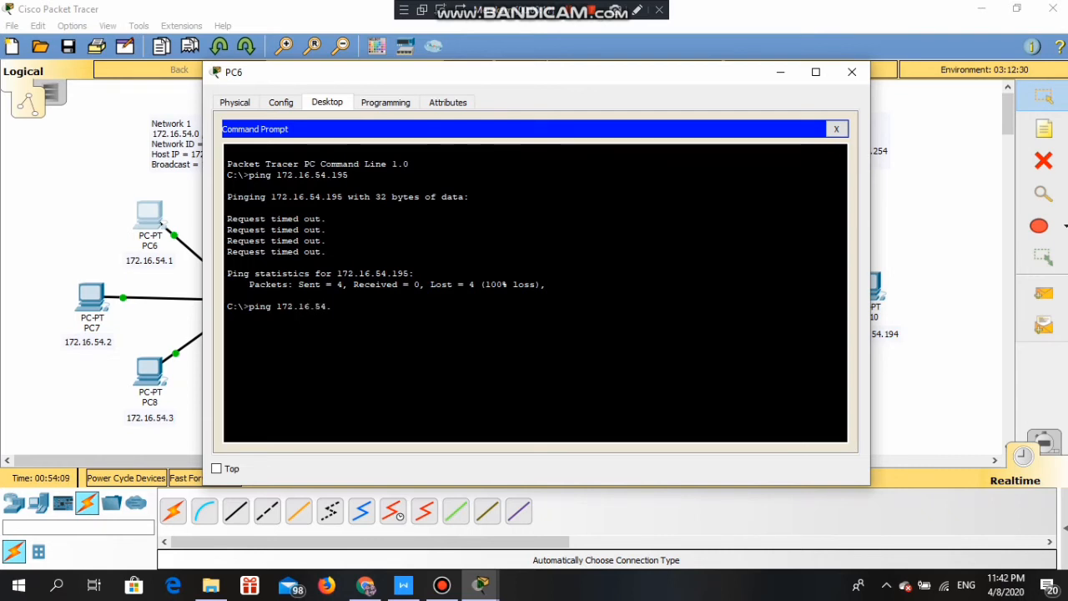
pyautogui.press('Return')
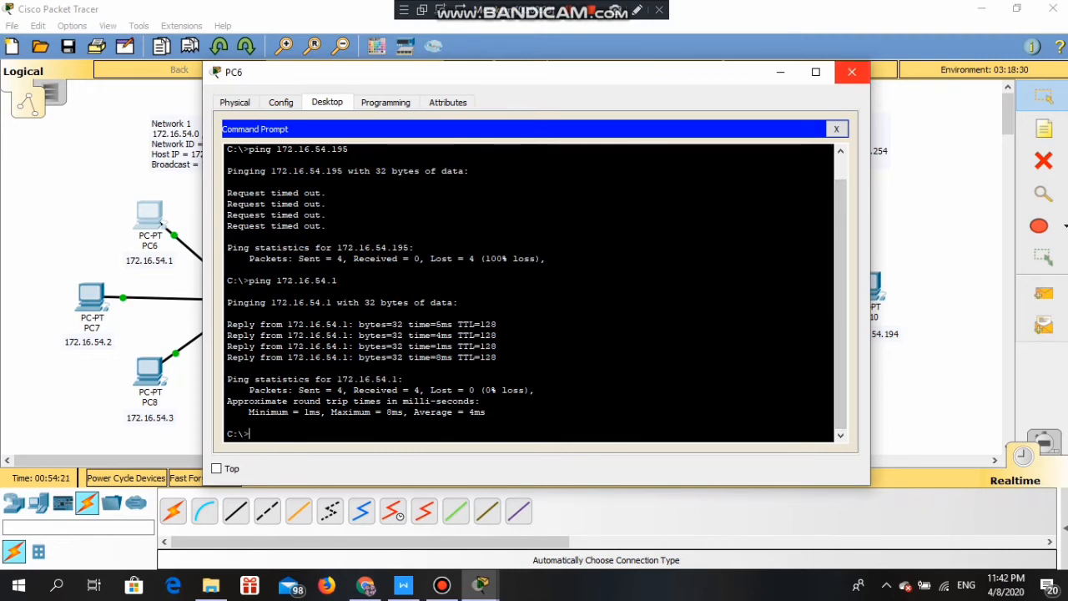
pyautogui.click(852, 72)
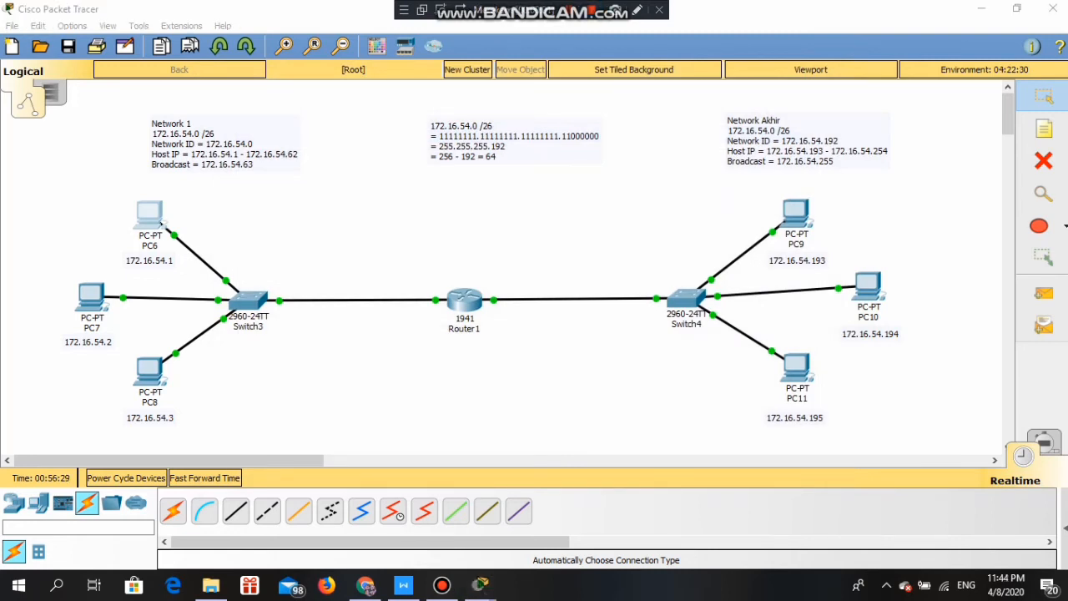
# - Set PC6's default gateway to 172.16.54.62
pyautogui.click(163, 223)
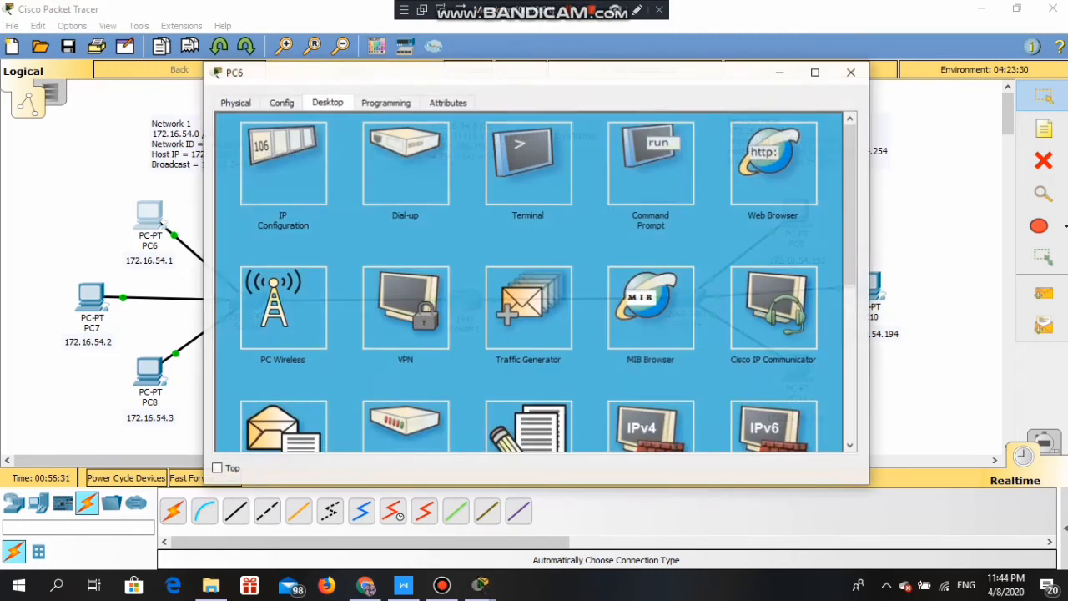
pyautogui.click(282, 164)
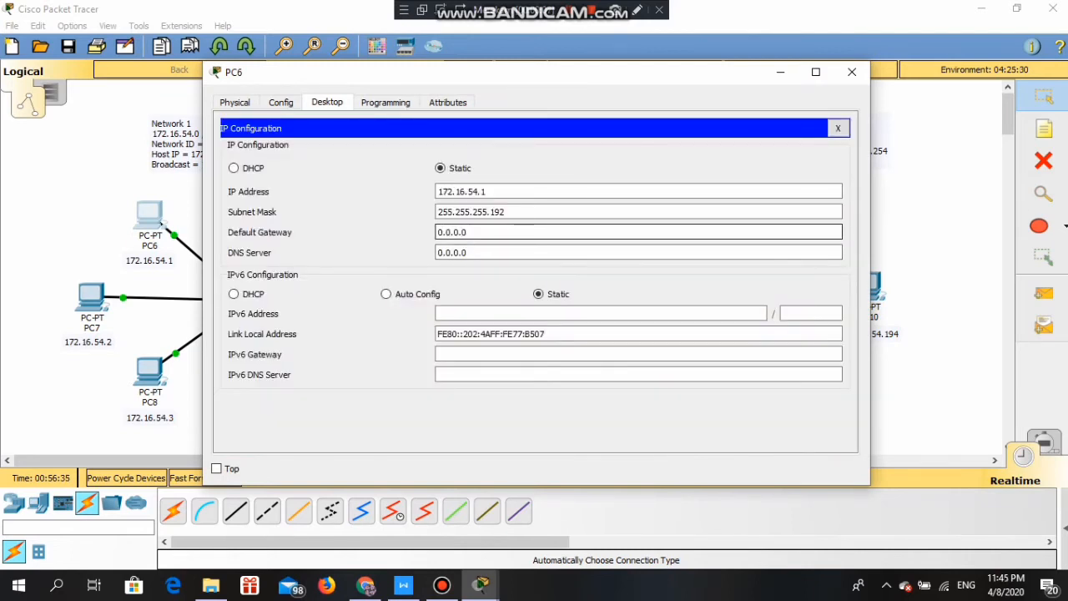
pyautogui.moveTo(502, 77); pyautogui.dragTo(634, 95)
pyautogui.moveTo(607, 251); pyautogui.dragTo(562, 251)
pyautogui.press('BackSpace')
pyautogui.write('172.16.54.1')
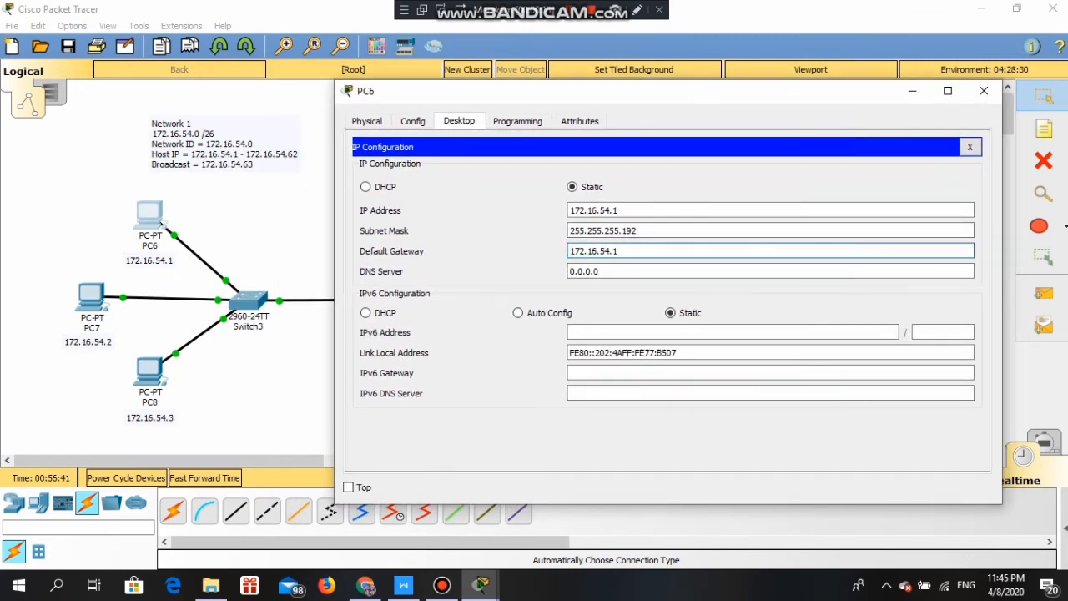
pyautogui.press('BackSpace')
pyautogui.write('62')
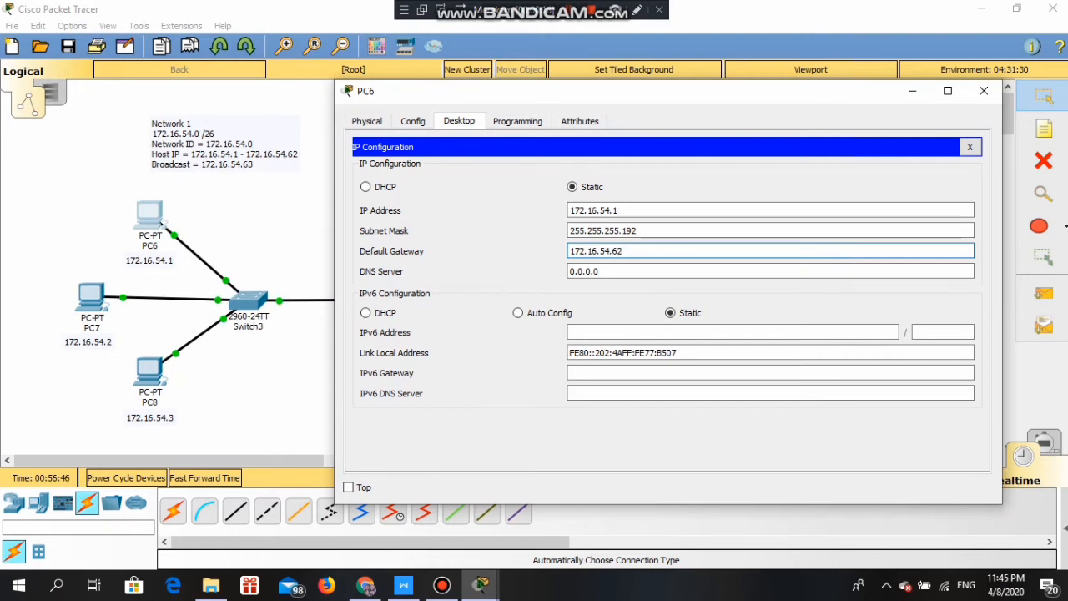
pyautogui.click(983, 91)
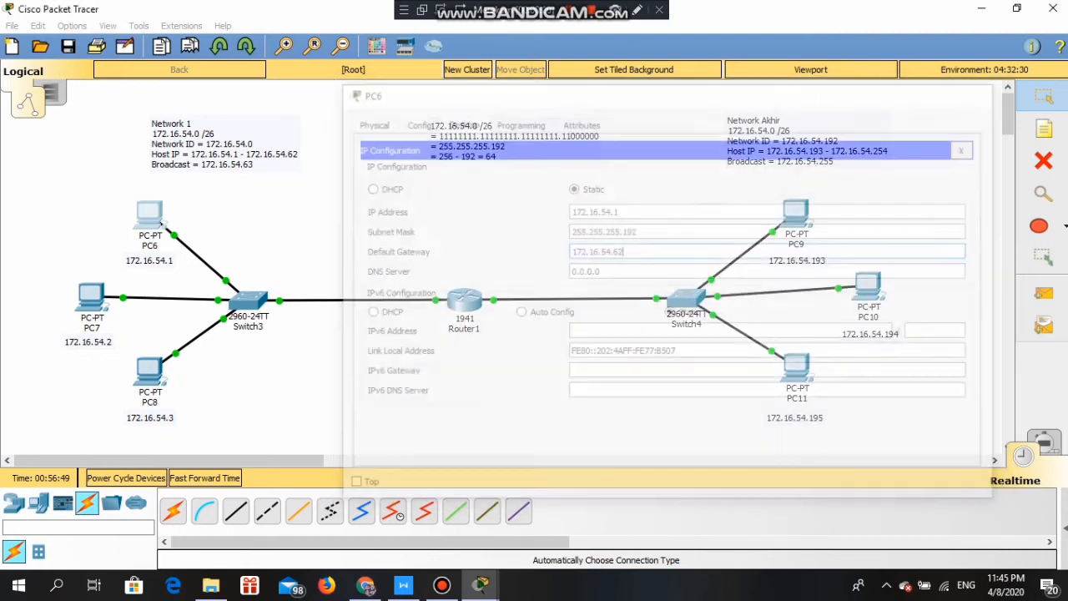
# - Set PC7's default gateway to 172.16.54.62
pyautogui.click(90, 296)
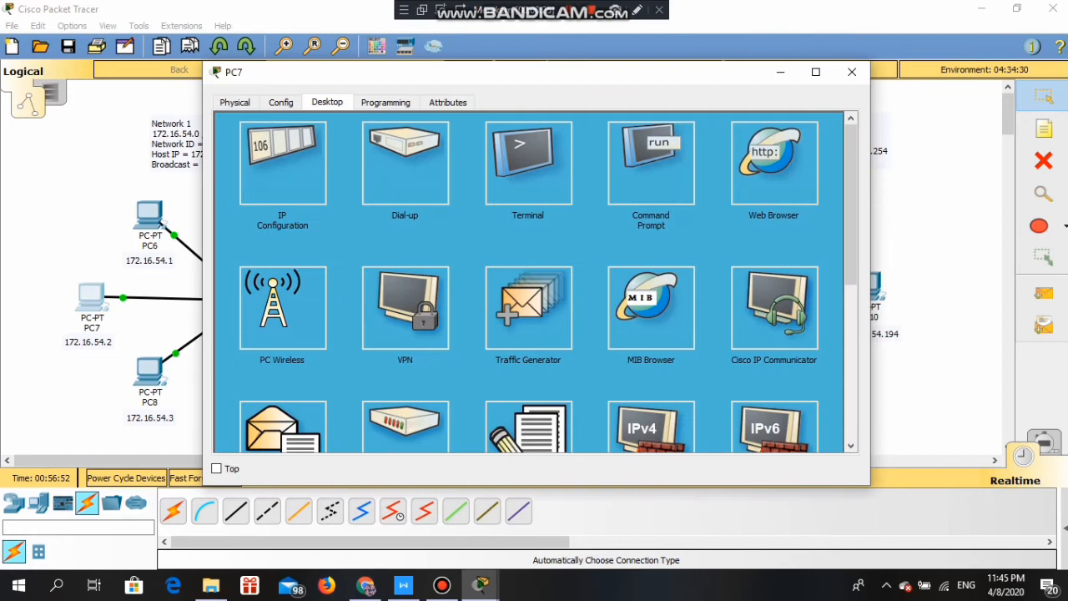
pyautogui.click(282, 163)
pyautogui.doubleClick(453, 233)
pyautogui.write('172.16.54.162')
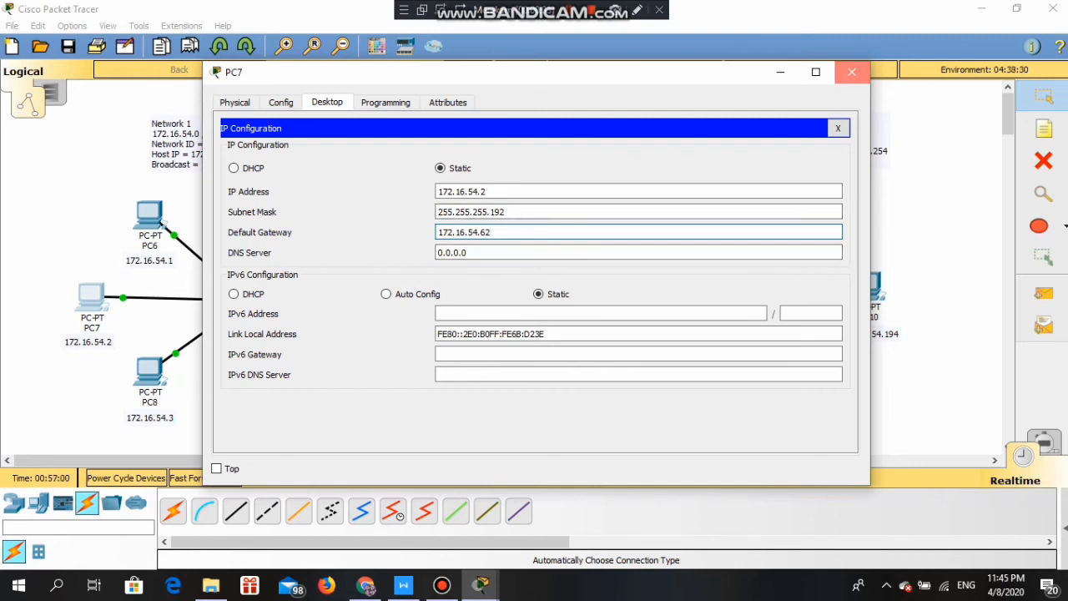
pyautogui.click(851, 72)
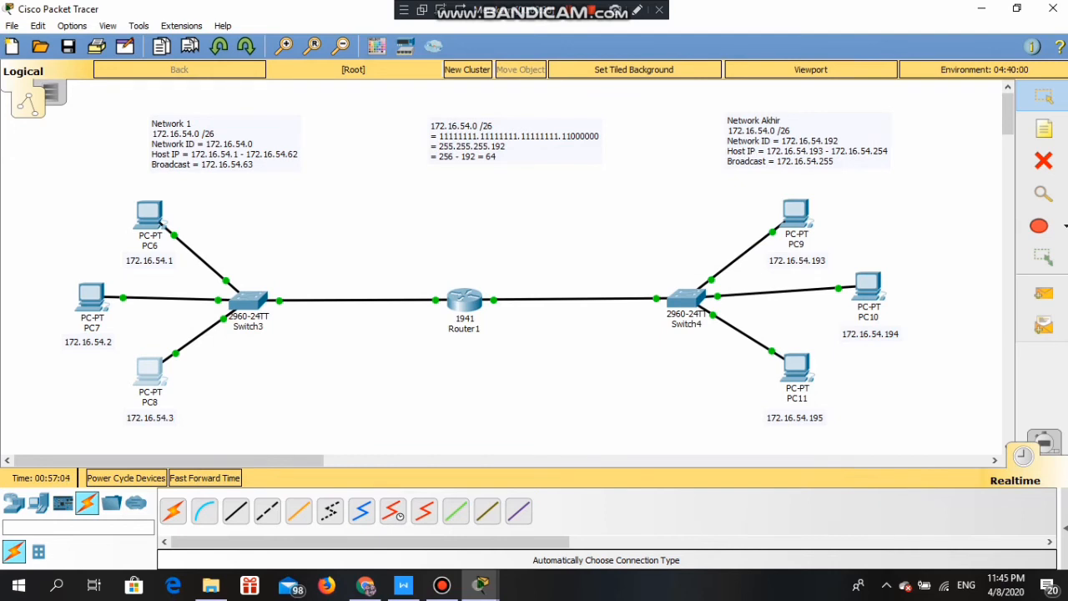
# - Set PC8's default gateway to 172.16.54.62
pyautogui.click(150, 371)
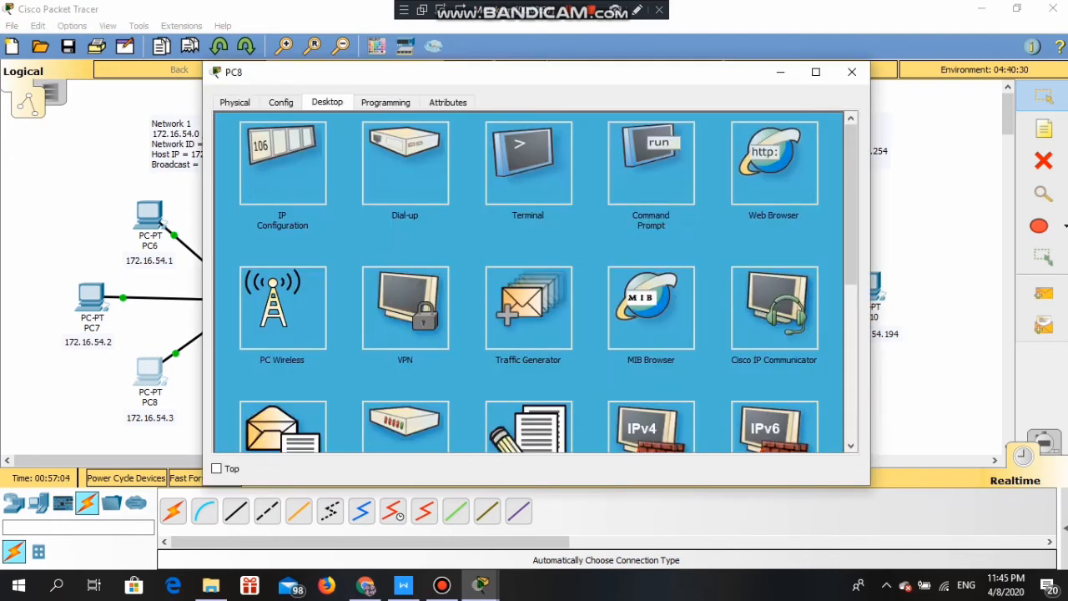
pyautogui.click(288, 152)
pyautogui.doubleClick(452, 233)
pyautogui.write('172.16.54.1')
pyautogui.write('62')
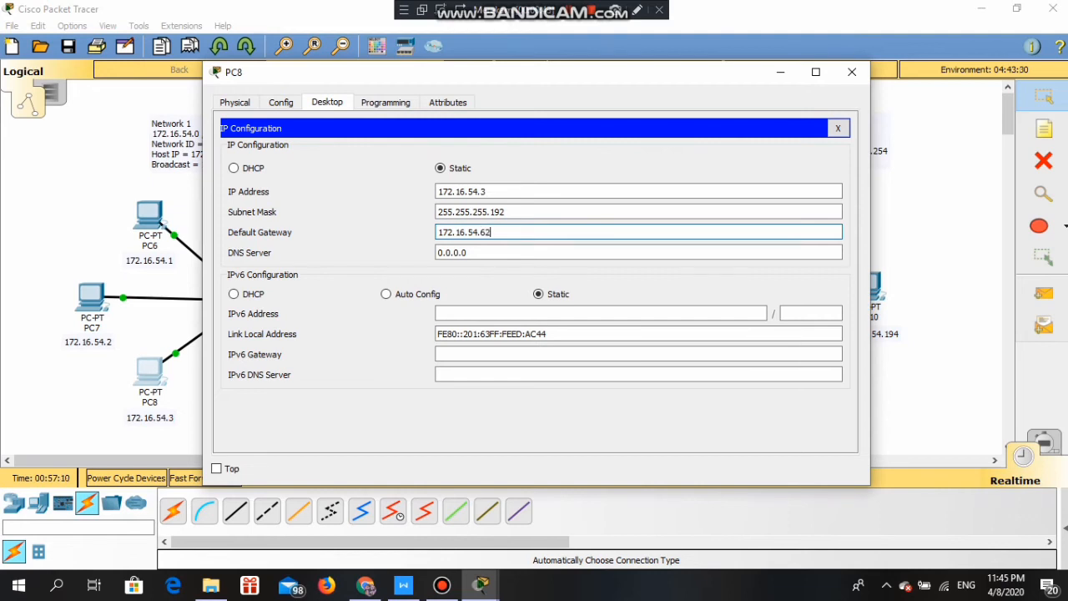
pyautogui.click(852, 72)
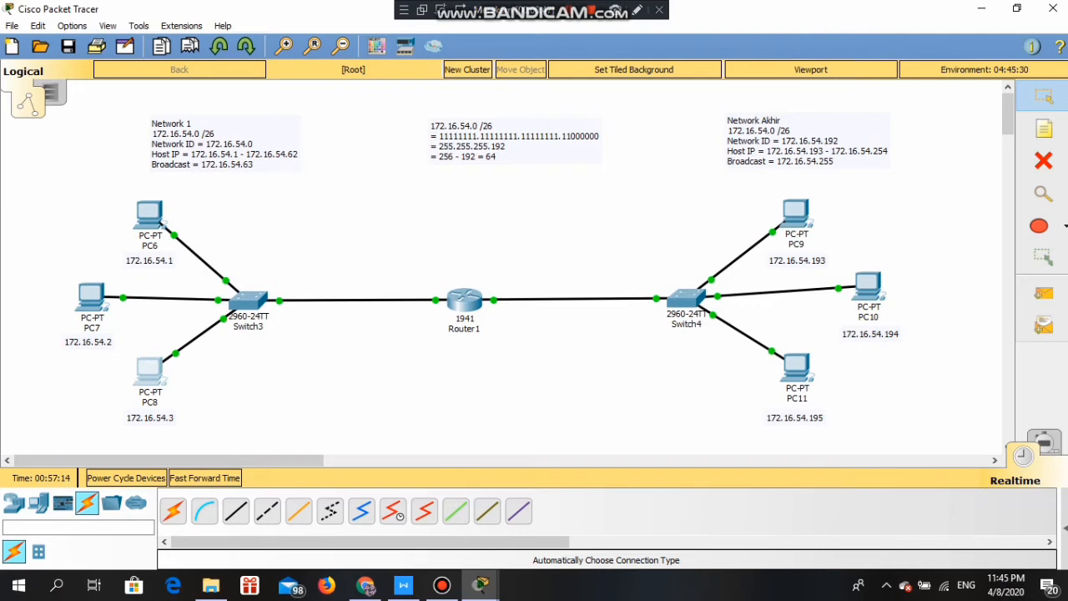
# - Set PC9's default gateway to 172.16.54.254
pyautogui.click(795, 214)
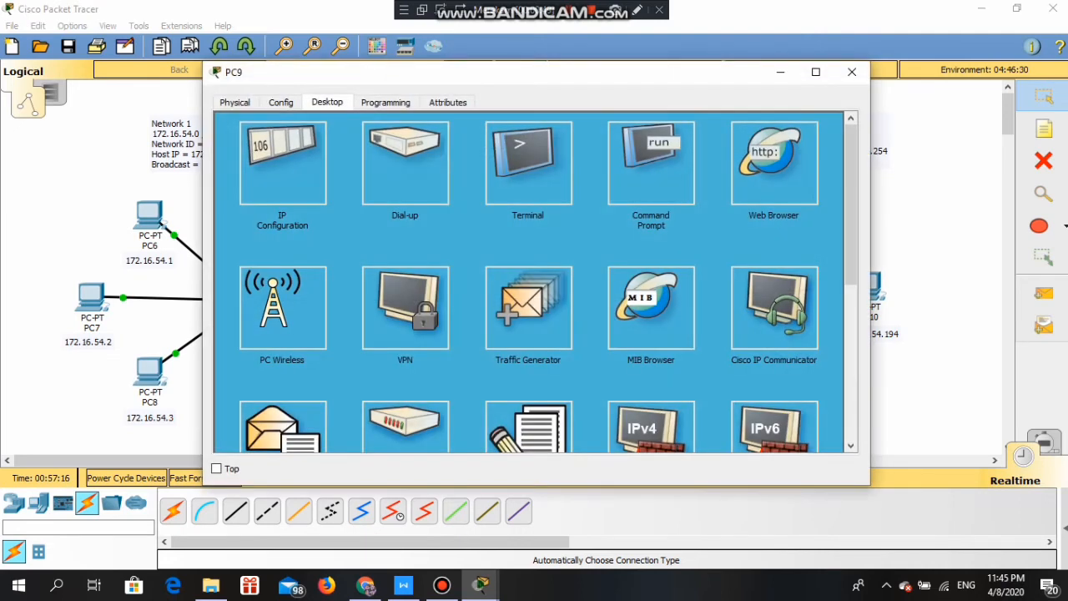
pyautogui.click(282, 163)
pyautogui.press('Tab')
pyautogui.press('Tab')
pyautogui.press('Tab')
pyautogui.write('172.16.54.1')
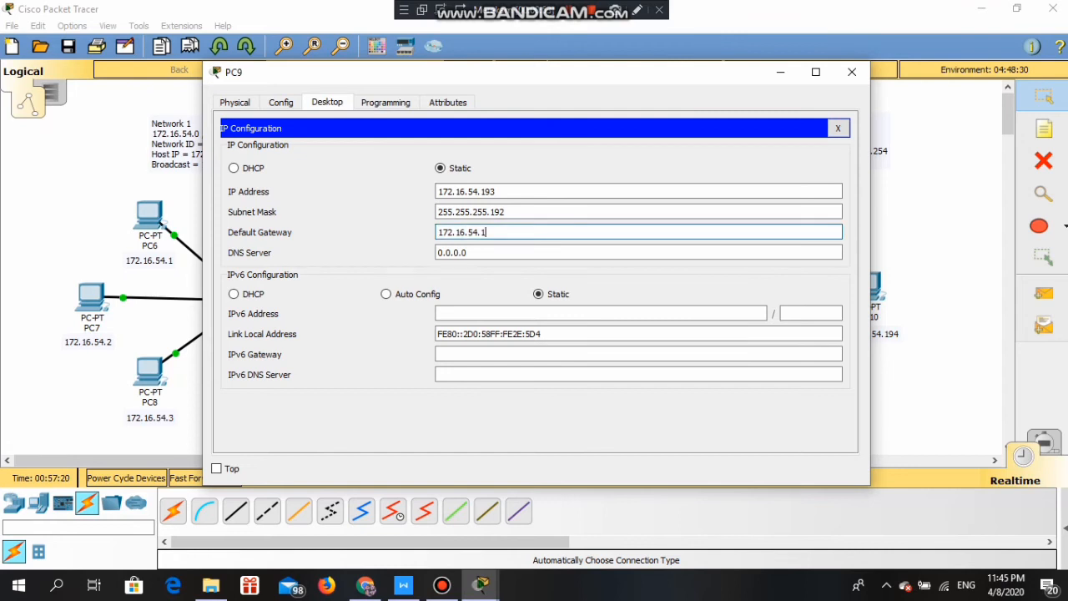
pyautogui.moveTo(643, 77); pyautogui.dragTo(496, 95)
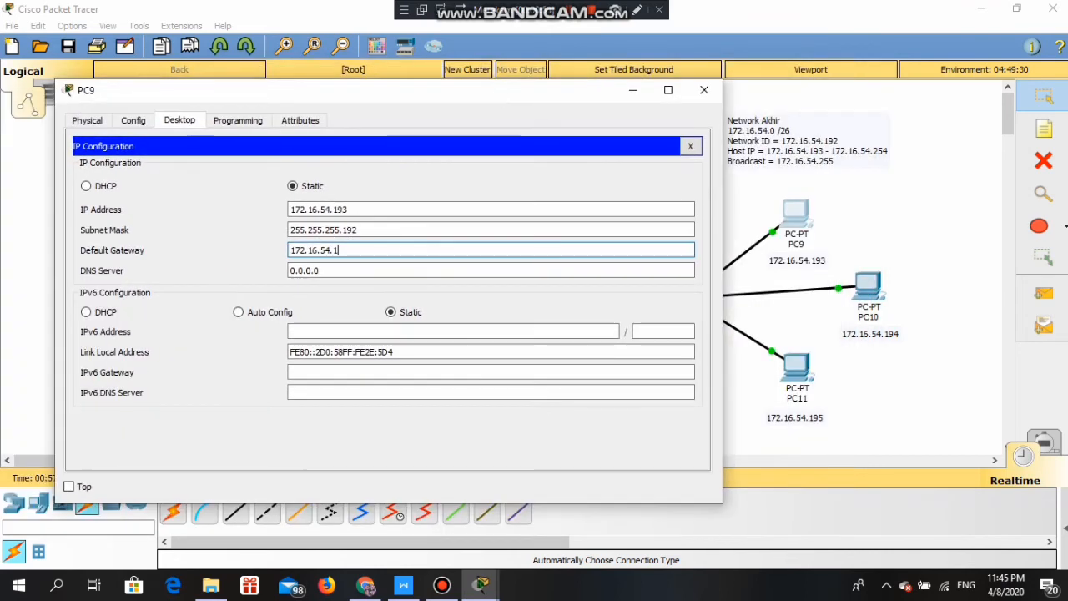
pyautogui.press('BackSpace')
pyautogui.write('254')
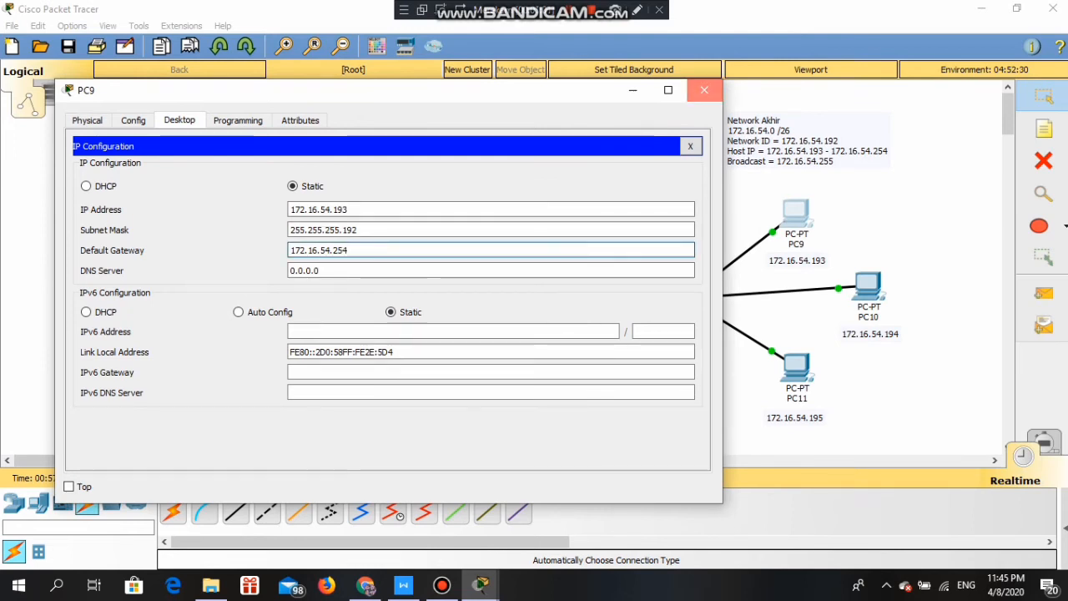
pyautogui.click(704, 91)
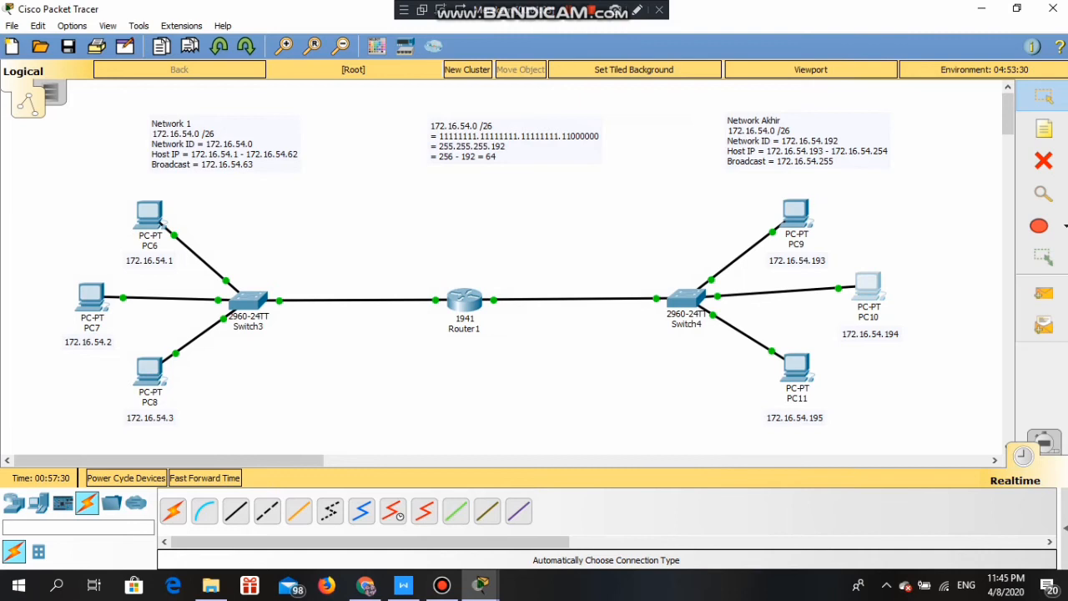
# - Set PC10's default gateway to 172.16.54.254
pyautogui.click(867, 286)
pyautogui.click(298, 159)
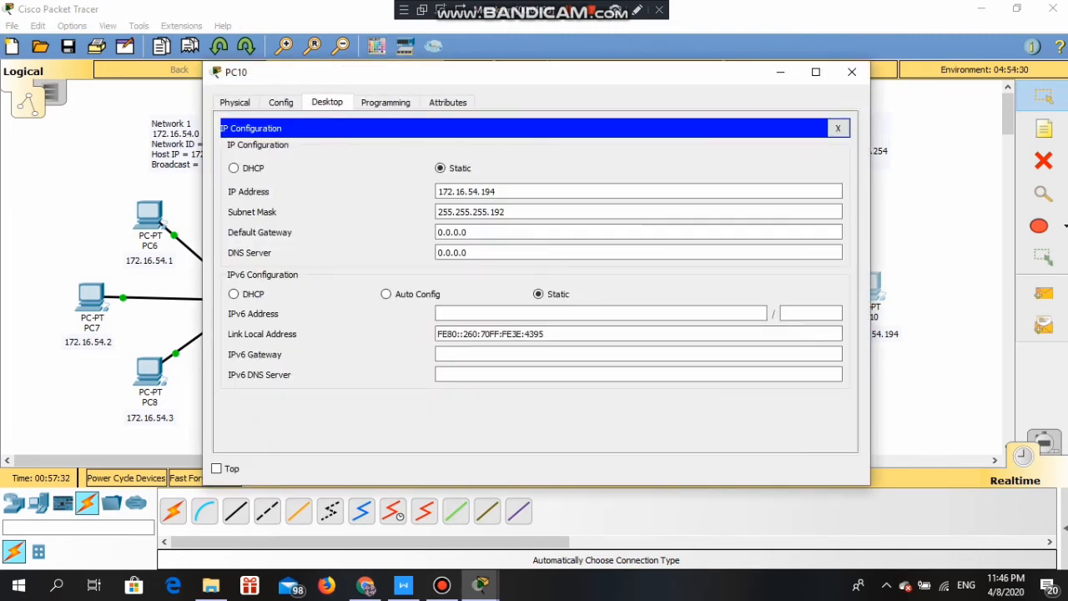
pyautogui.click(504, 233)
pyautogui.hotkey('ctrl', 'a')
pyautogui.write('172.16.54.')
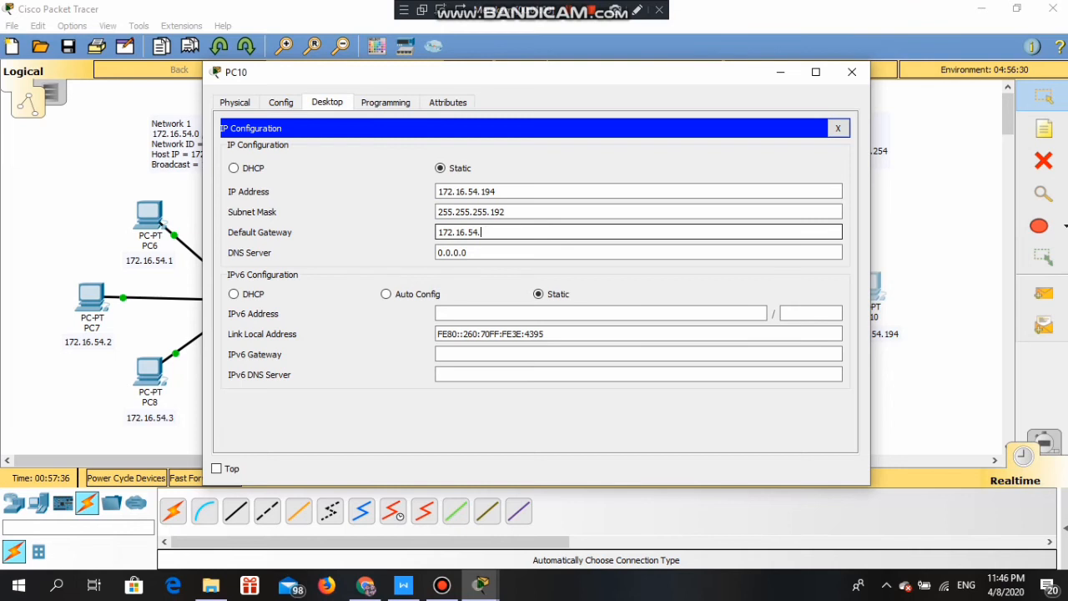
pyautogui.write('1254')
pyautogui.click(852, 71)
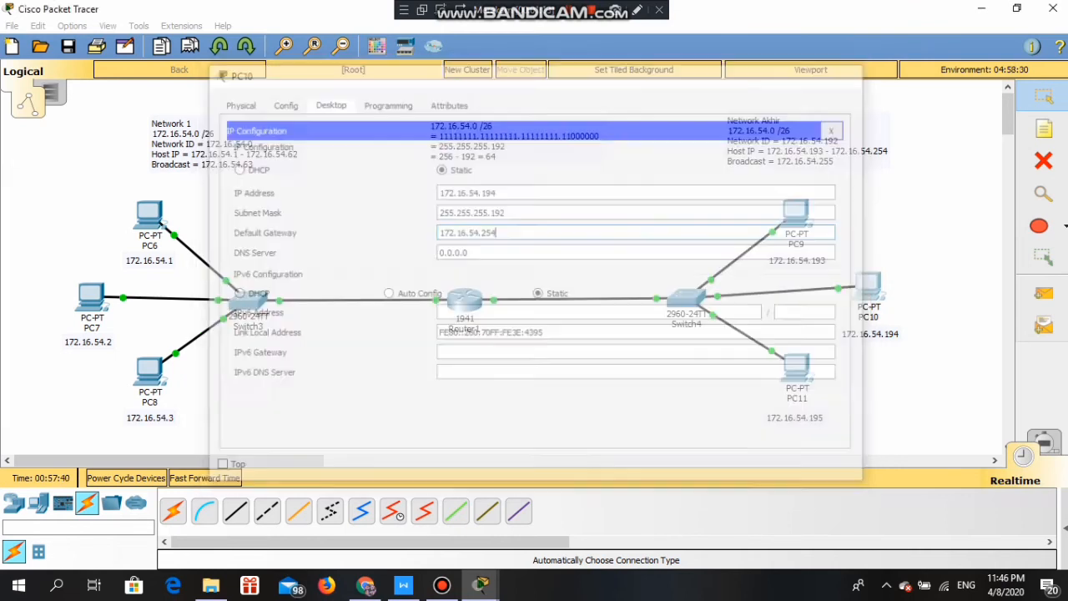
# - Set PC11's default gateway to 172.16.54.254
pyautogui.click(796, 367)
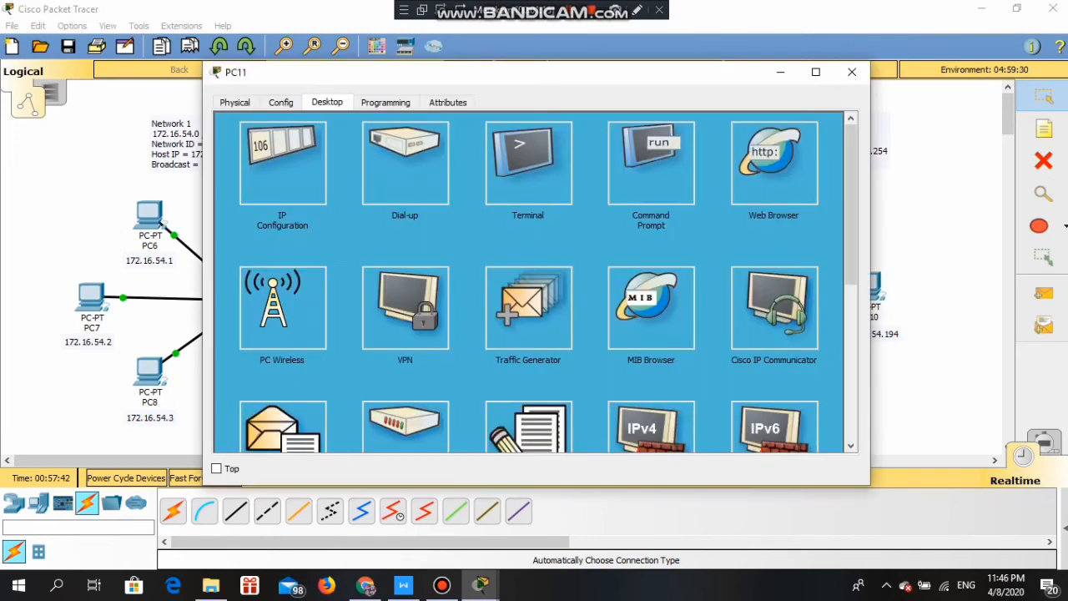
pyautogui.click(283, 167)
pyautogui.moveTo(490, 233); pyautogui.dragTo(436, 233)
pyautogui.write('172.16.54.2')
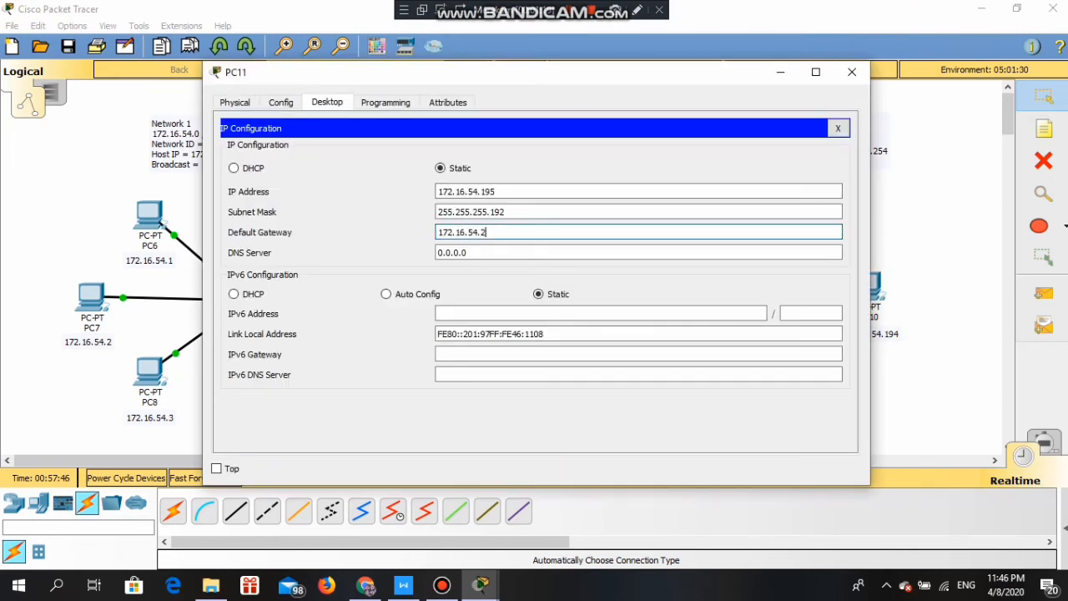
pyautogui.write('54')
pyautogui.click(852, 72)
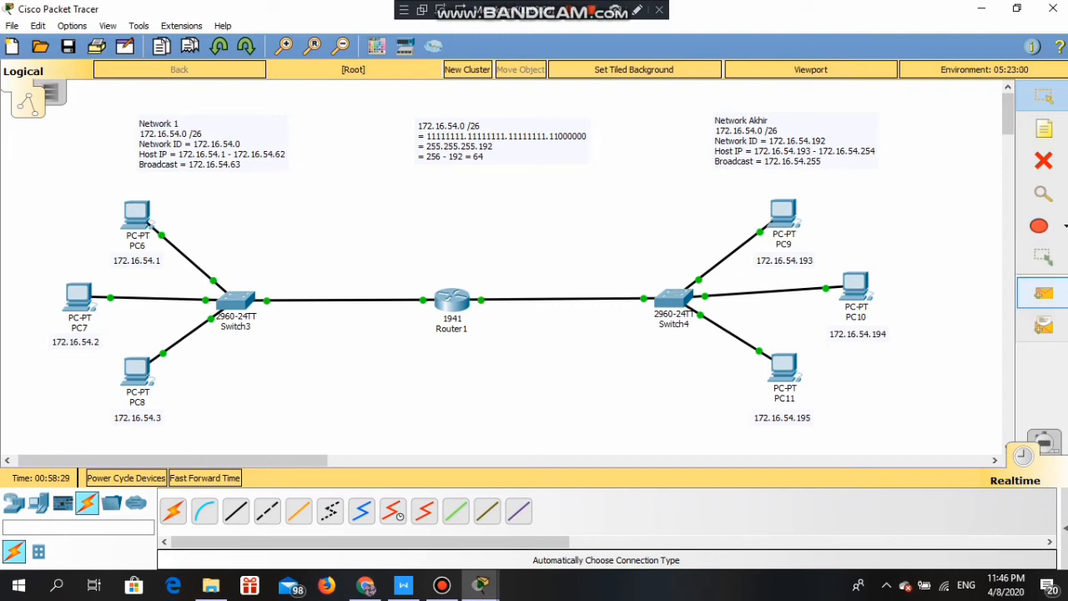
# - Run a PC6-to-PC11 test ping in Simulation mode and play it through the network
pyautogui.click(1043, 293)
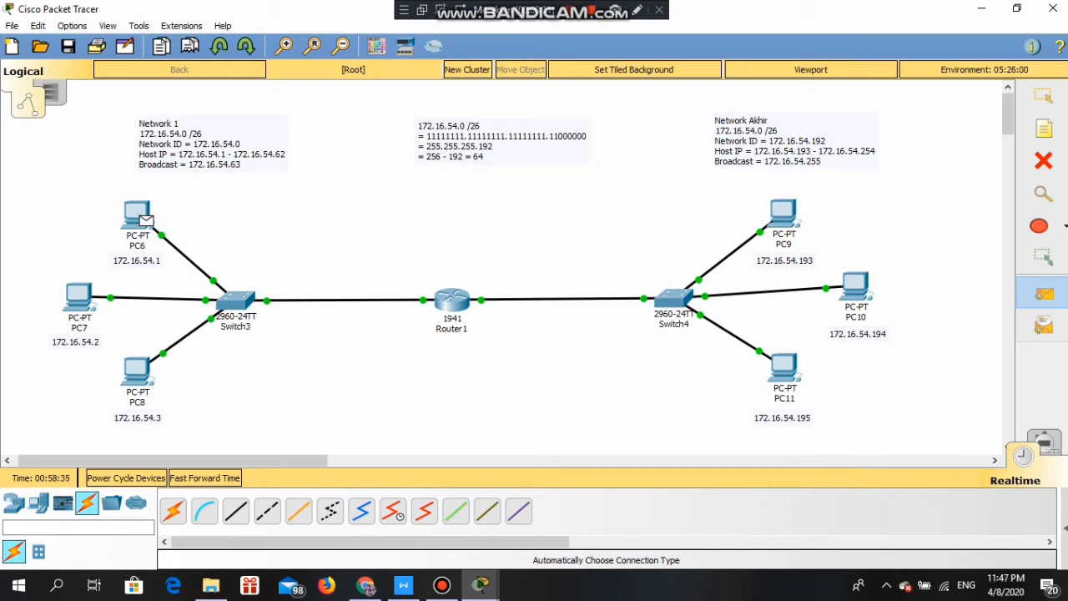
pyautogui.press('Escape')
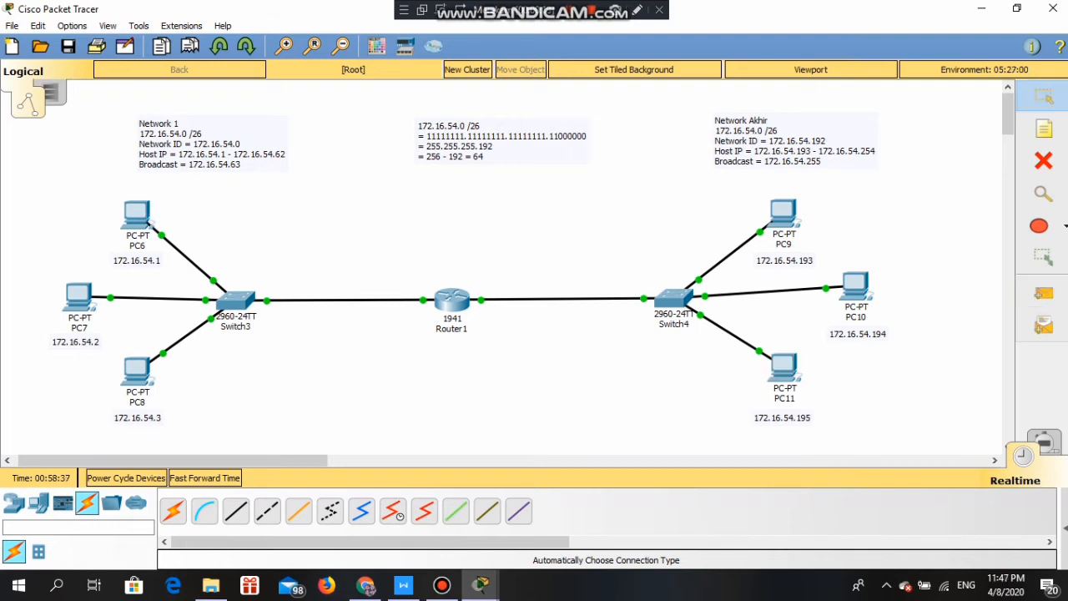
pyautogui.hotkey('shift', 's')
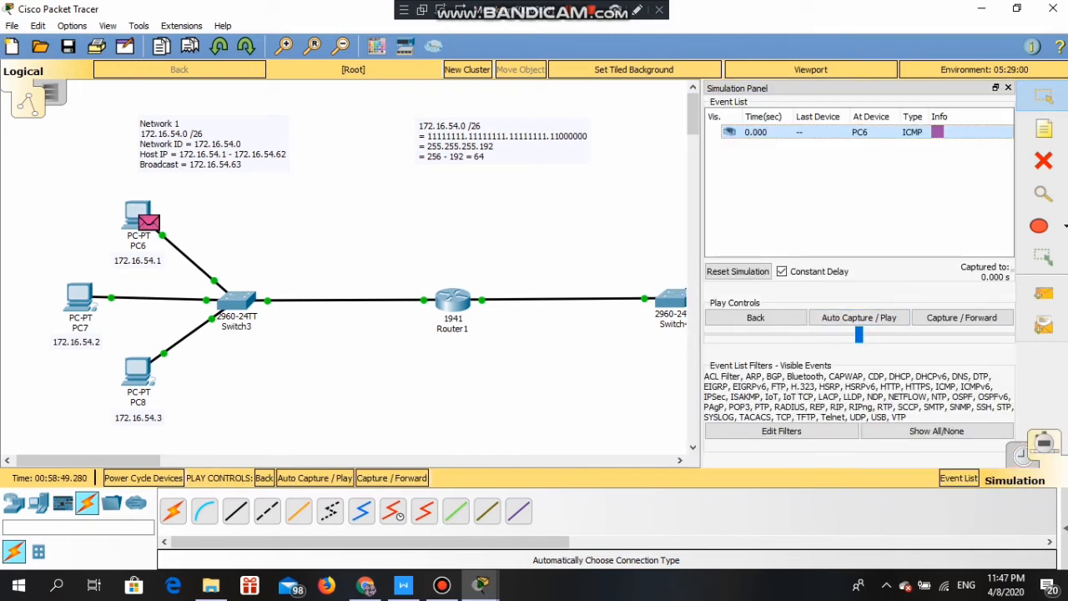
pyautogui.click(859, 317)
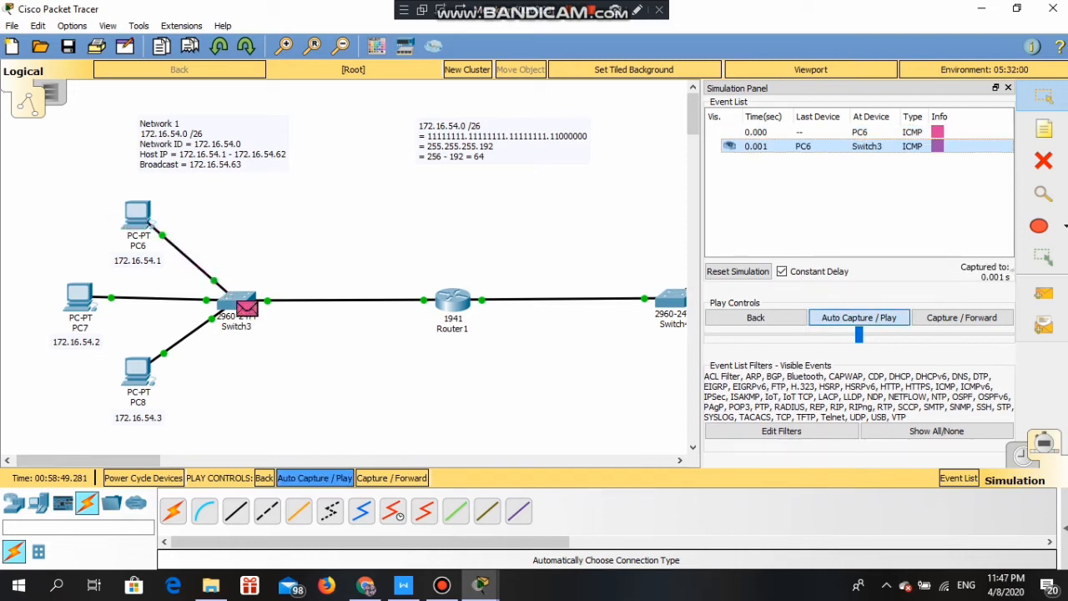
pyautogui.moveTo(90, 460); pyautogui.dragTo(116, 461)
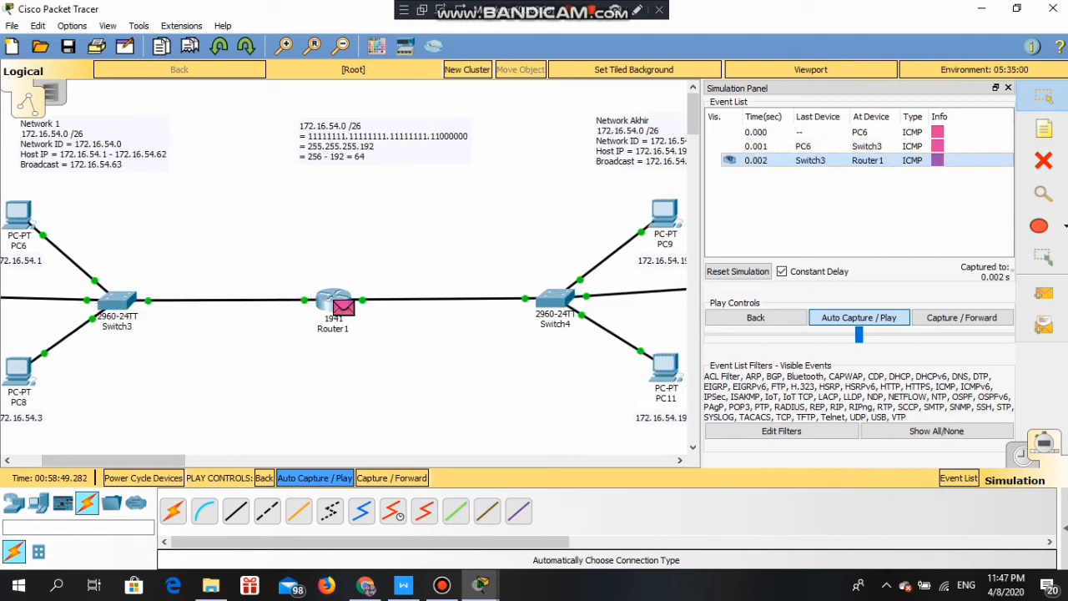
pyautogui.moveTo(115, 460); pyautogui.dragTo(156, 461)
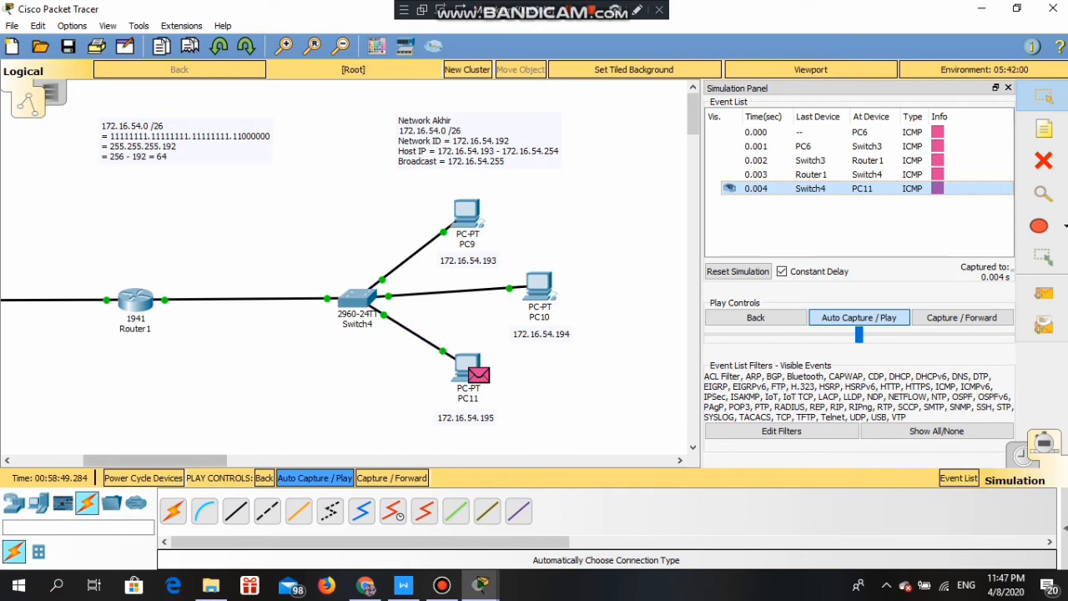
pyautogui.moveTo(155, 461); pyautogui.dragTo(118, 460)
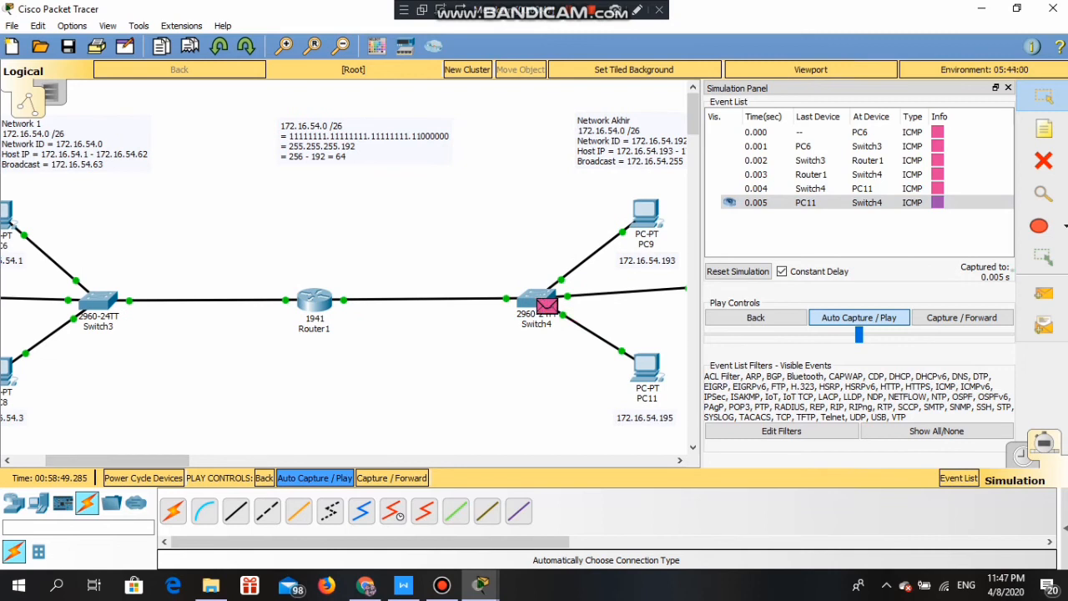
pyautogui.moveTo(118, 461); pyautogui.dragTo(103, 461)
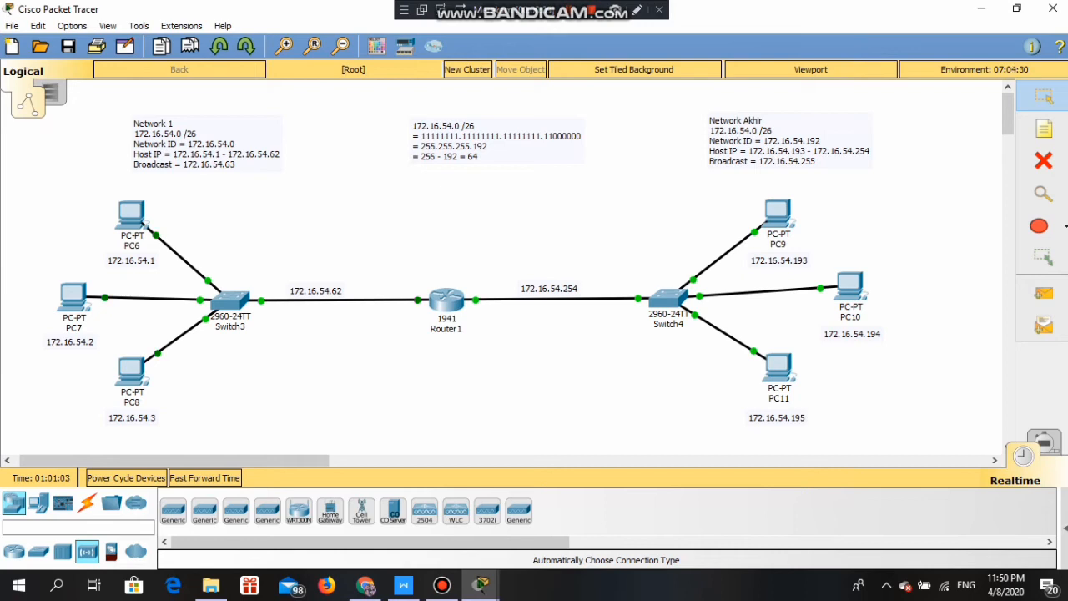
# - Place an AccessPoint-PT next to Switch3 and select the automatic connection type
pyautogui.moveTo(174, 511); pyautogui.dragTo(273, 227)
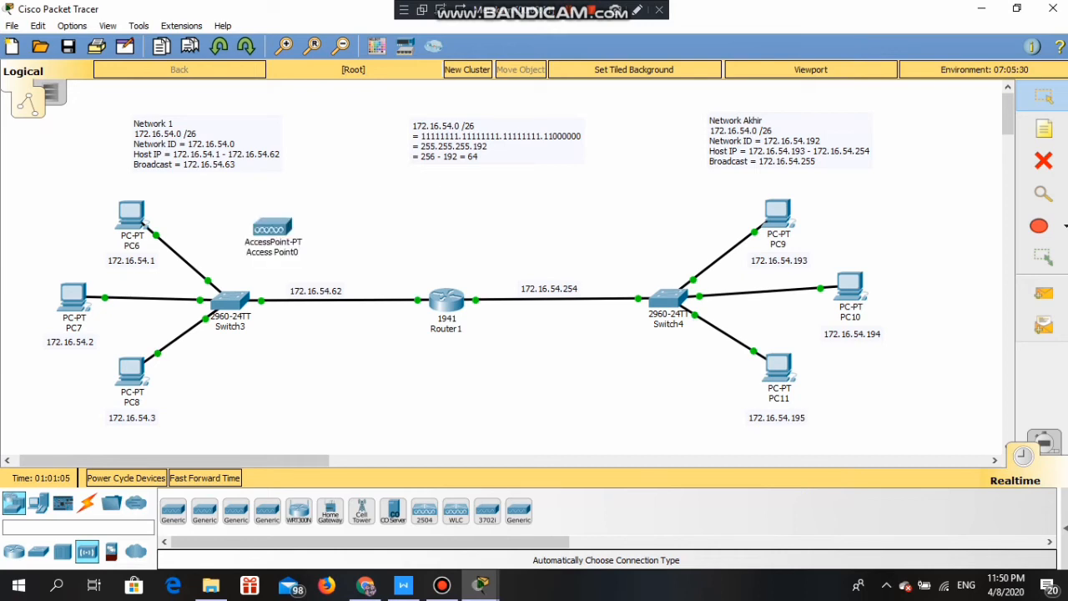
pyautogui.click(86, 503)
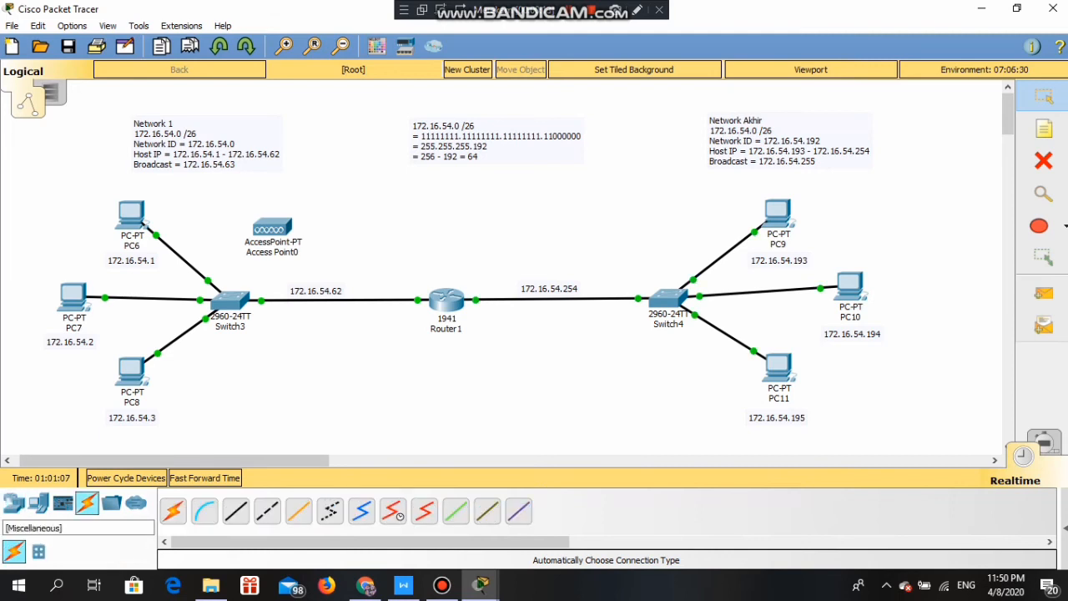
pyautogui.click(172, 510)
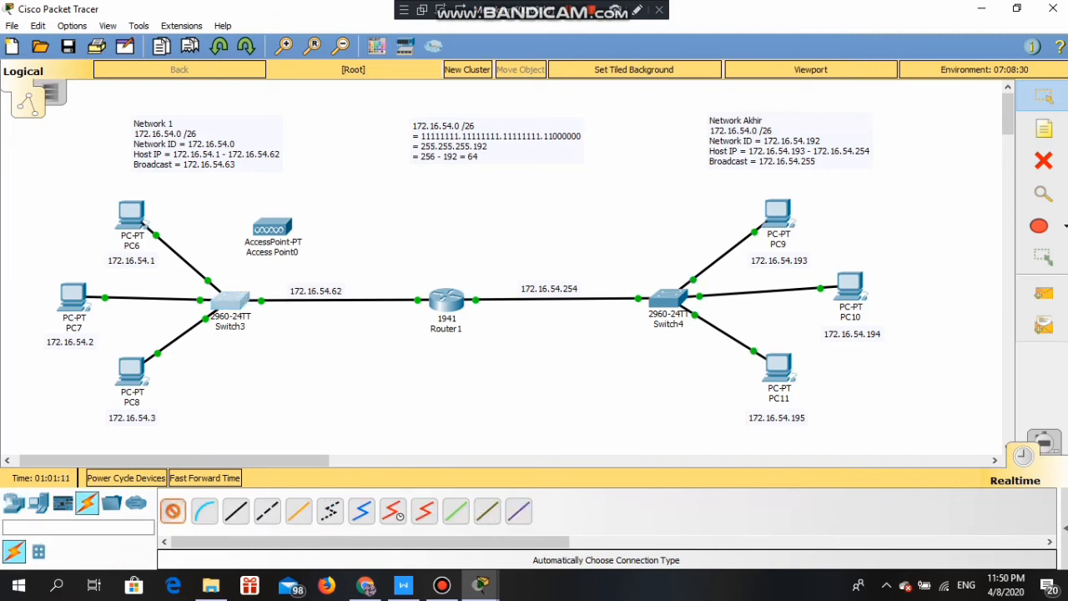
# - Link Switch3 to Access Point0, place Smartphone0 beside it, and open the access point's Port 1
pyautogui.click(230, 300)
pyautogui.click(267, 227)
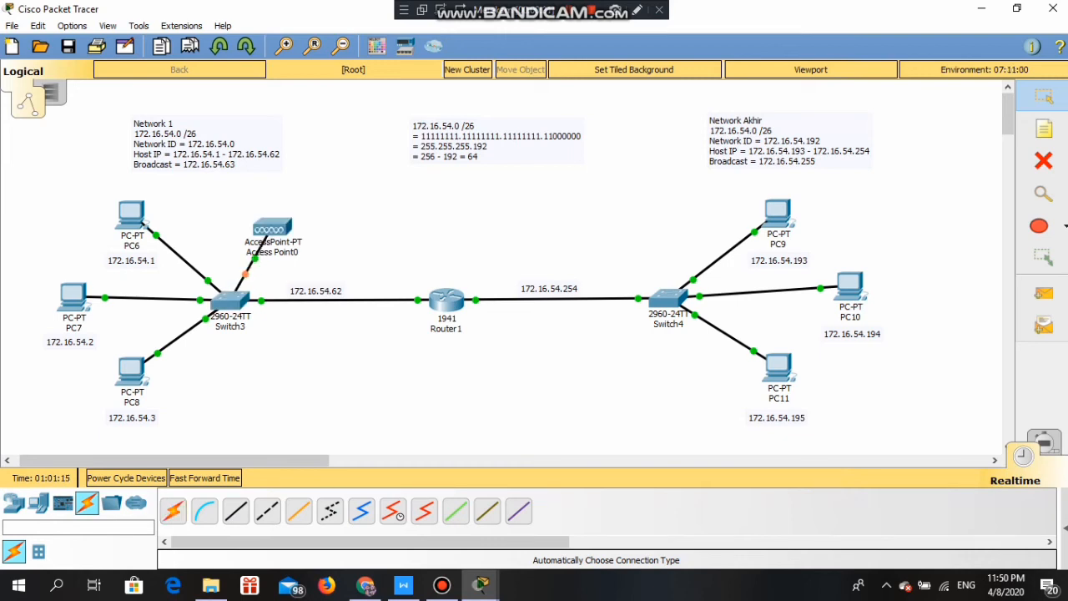
pyautogui.click(38, 502)
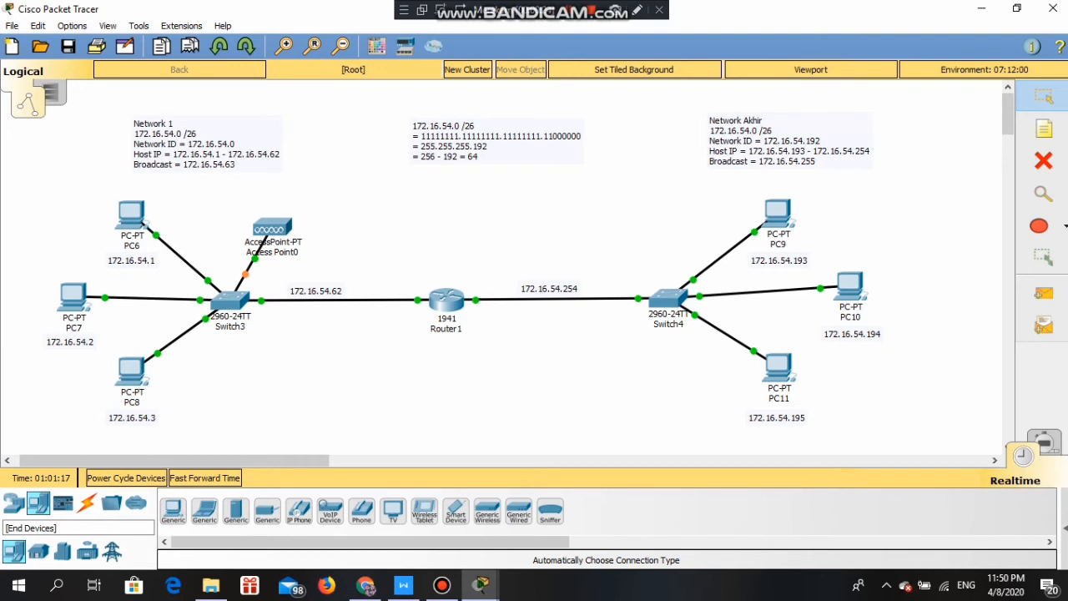
pyautogui.click(235, 510)
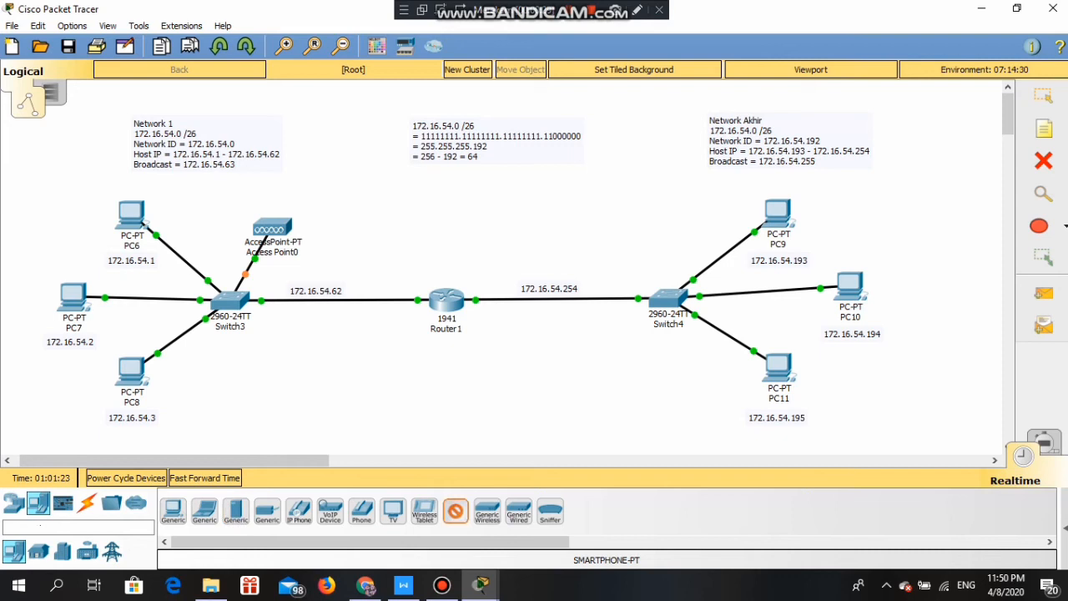
pyautogui.click(325, 175)
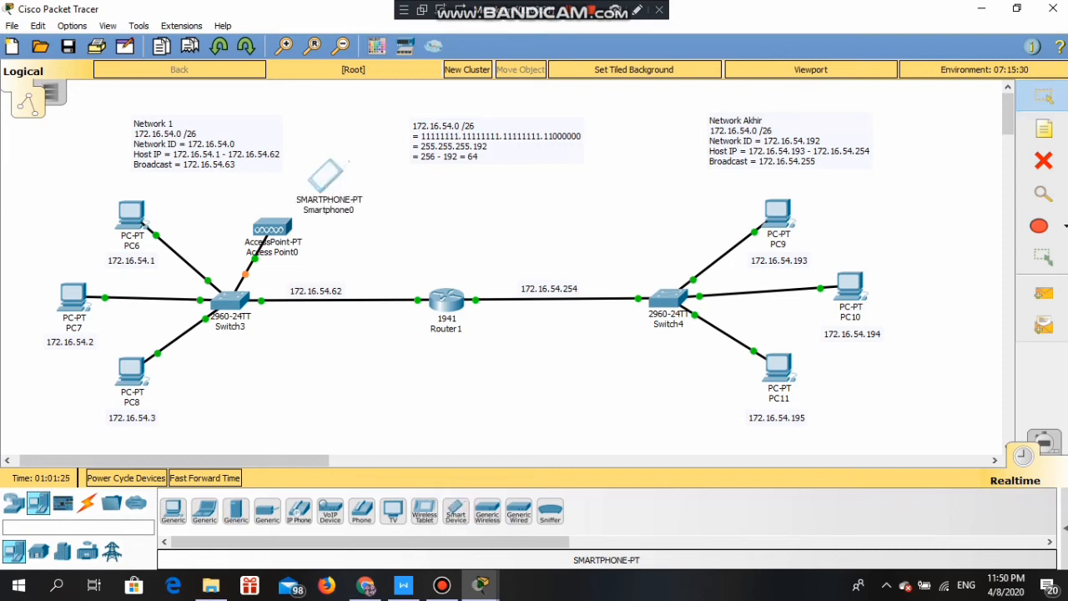
pyautogui.moveTo(325, 176); pyautogui.dragTo(340, 161)
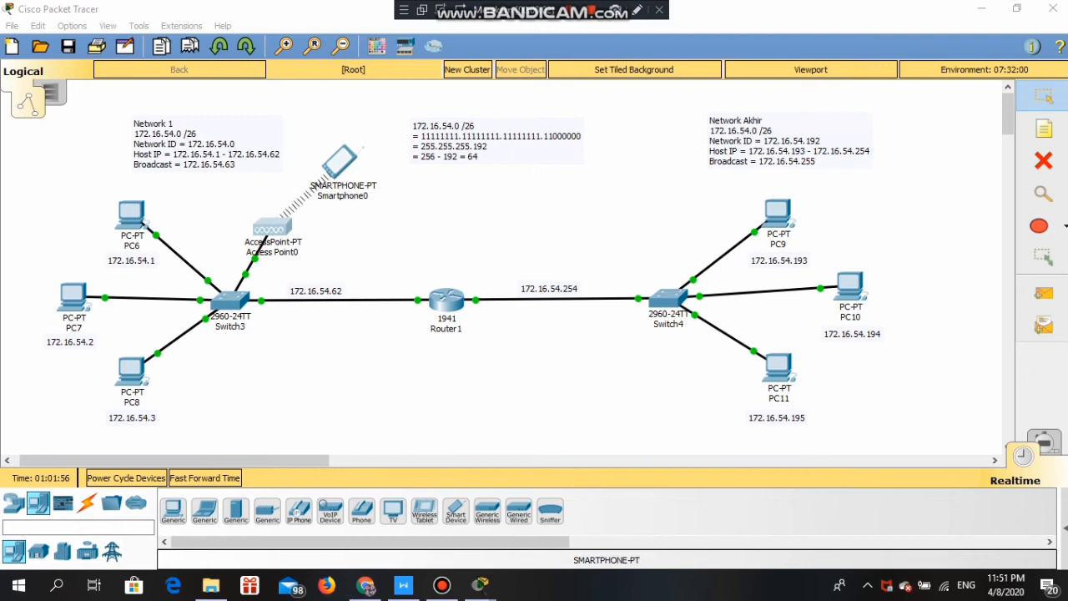
pyautogui.click(272, 227)
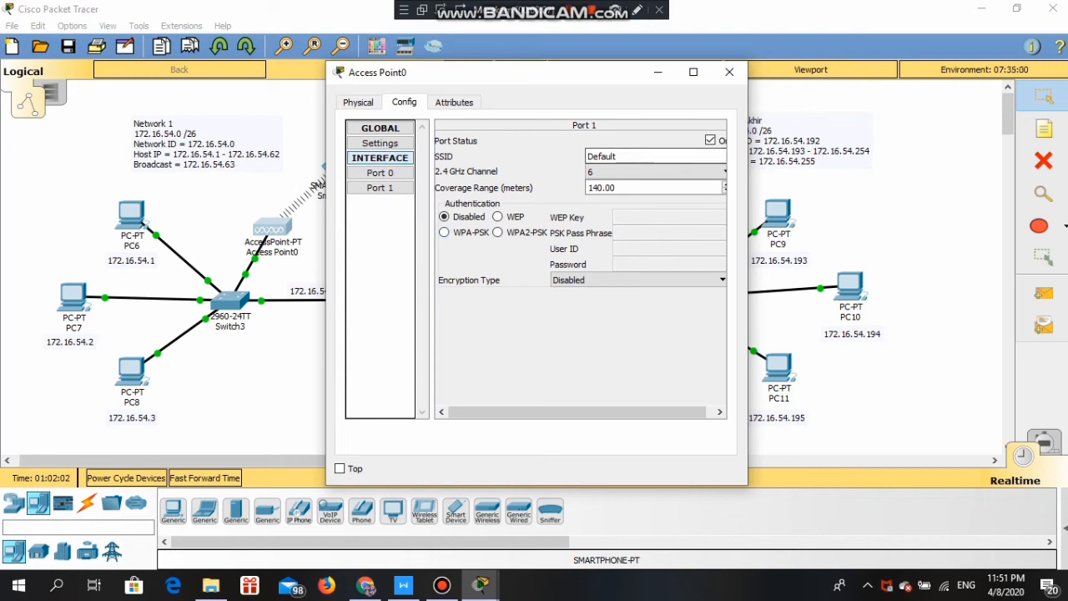
# - Give Access Point0's Port 1 SSID Cacaa with WPA2-PSK security and a pass phrase
pyautogui.click(619, 157)
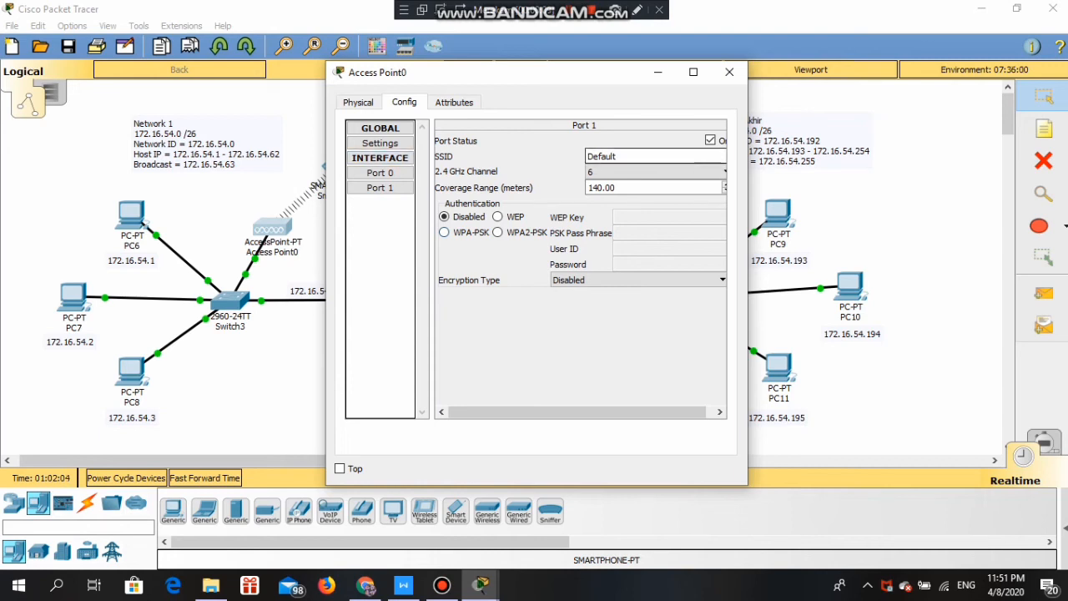
pyautogui.press('BackSpace')
pyautogui.press('BackSpace')
pyautogui.press('BackSpace')
pyautogui.press('BackSpace')
pyautogui.press('BackSpace')
pyautogui.press('BackSpace')
pyautogui.press('BackSpace')
pyautogui.write('Cacaa')
pyautogui.click(498, 233)
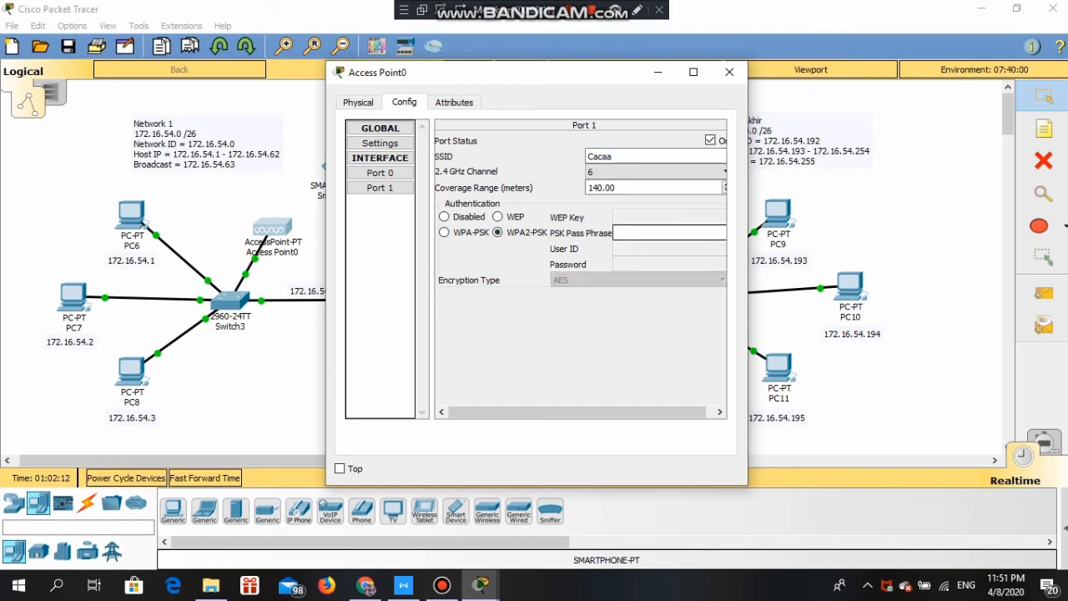
pyautogui.write('caca1234')
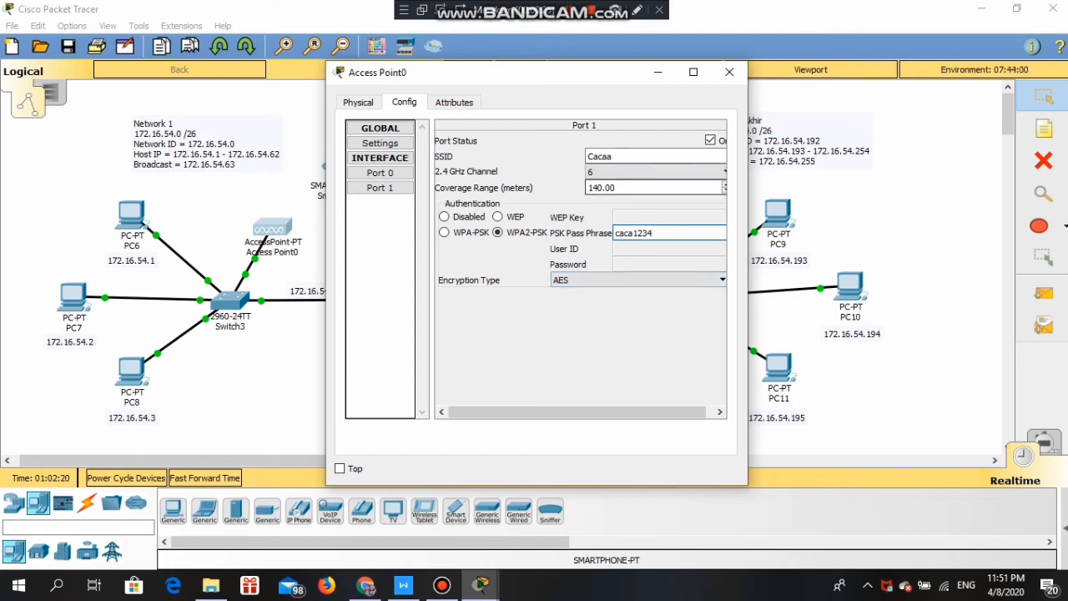
pyautogui.moveTo(626, 411); pyautogui.dragTo(638, 411)
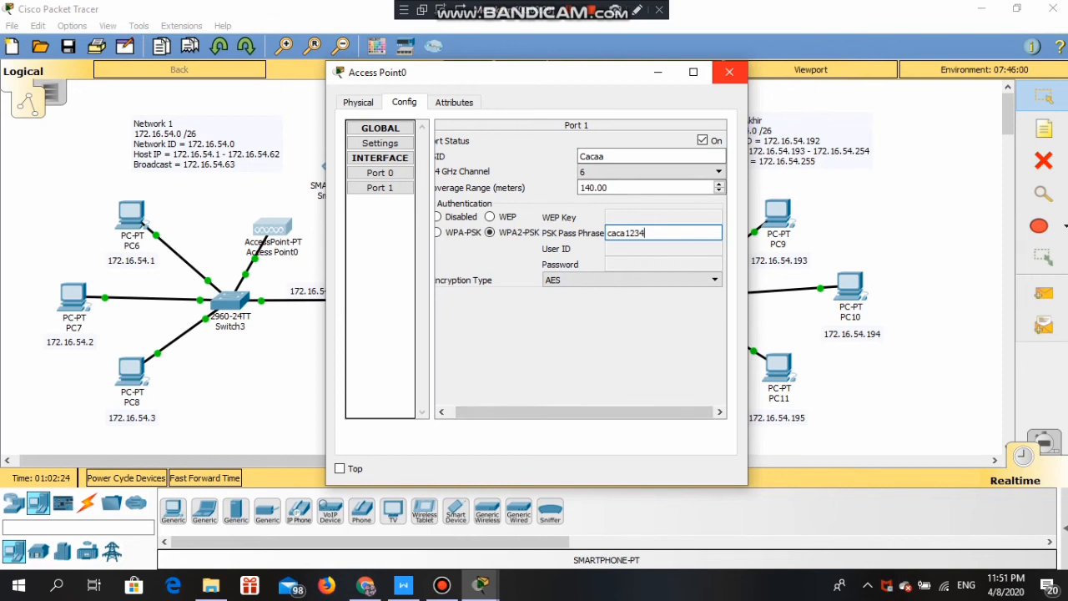
pyautogui.click(729, 72)
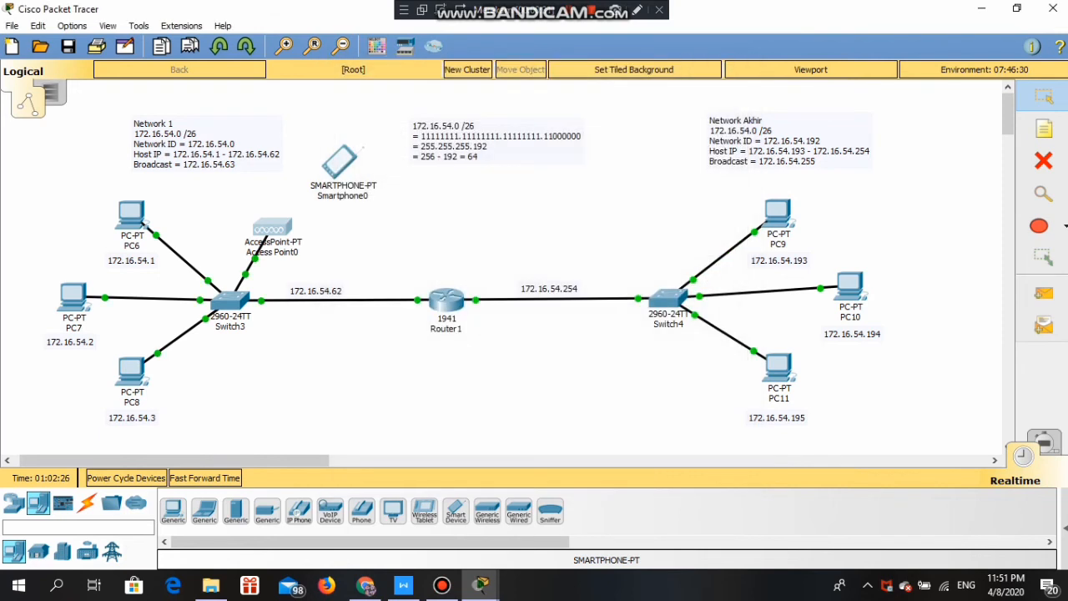
# - Set Smartphone0's Wireless0 to SSID Cacaa with WPA2-PSK and the matching pass phrase
pyautogui.click(340, 160)
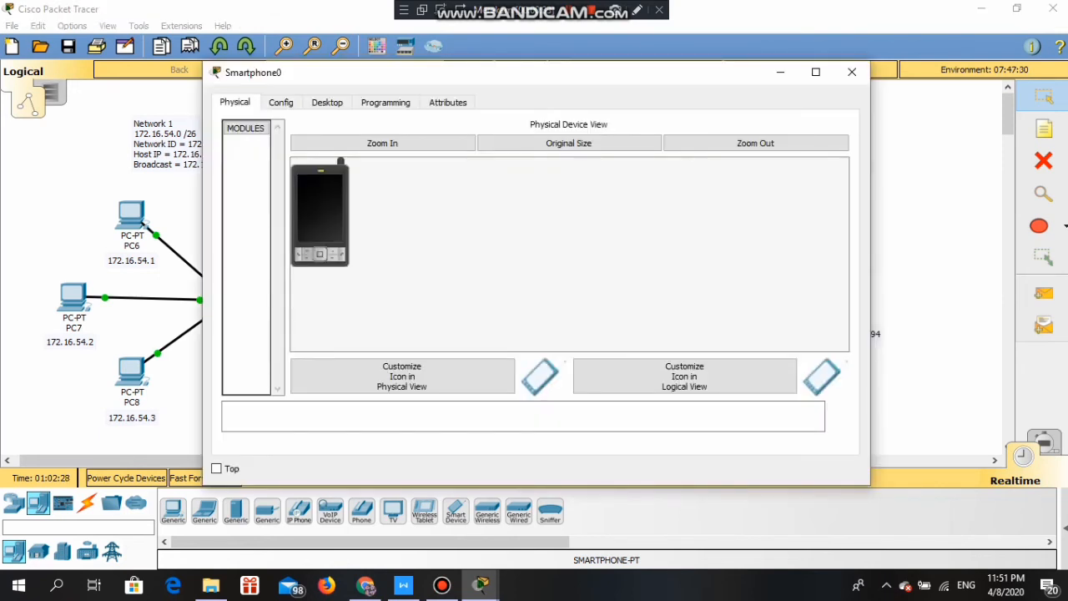
pyautogui.click(327, 102)
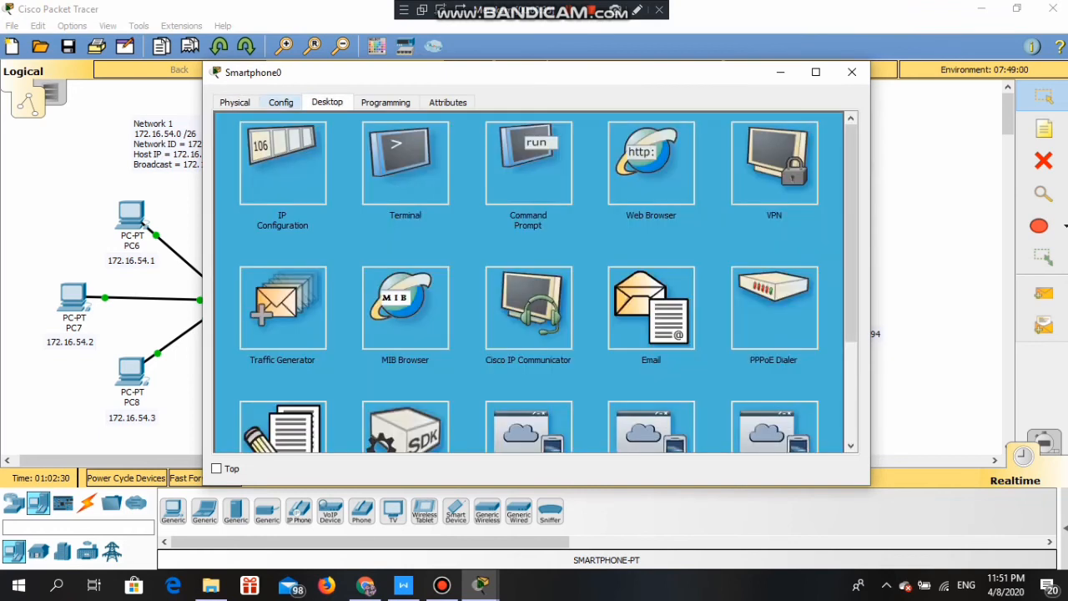
pyautogui.click(281, 102)
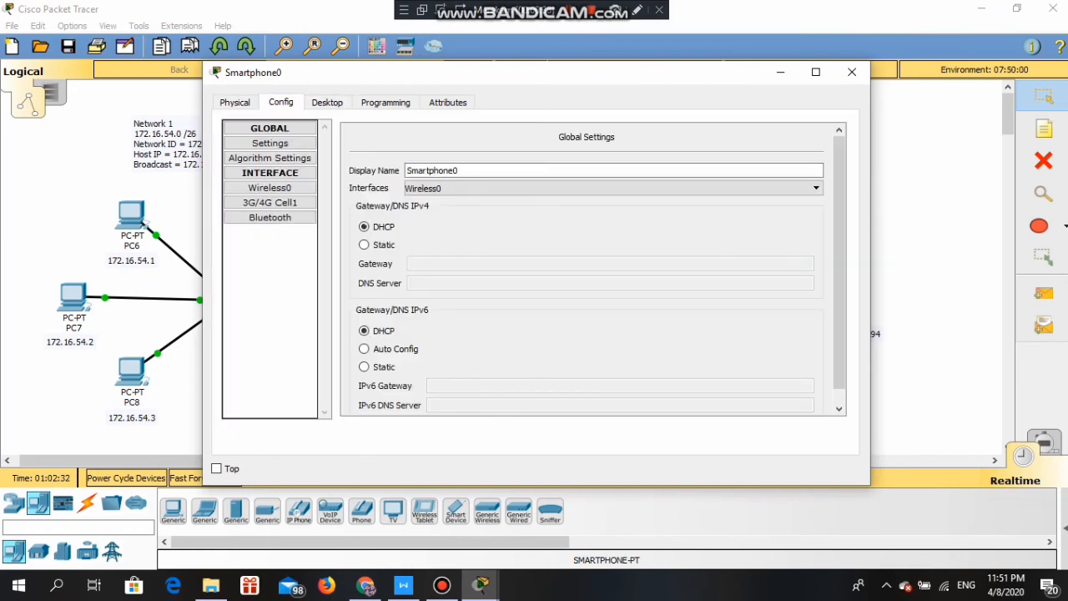
pyautogui.click(270, 187)
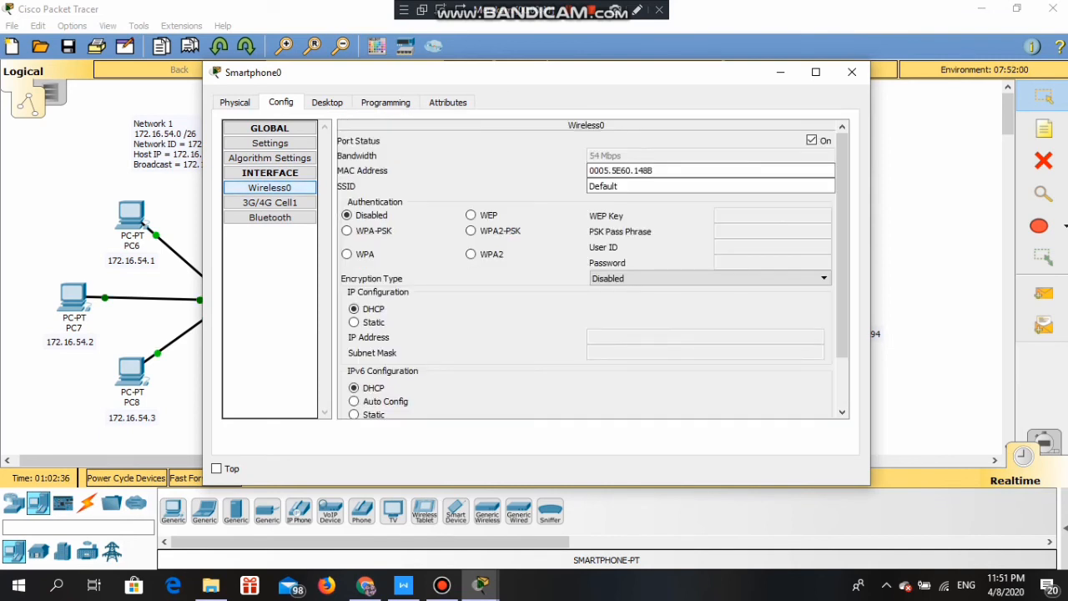
pyautogui.click(619, 186)
pyautogui.moveTo(619, 186); pyautogui.dragTo(588, 186)
pyautogui.write('Cacaa')
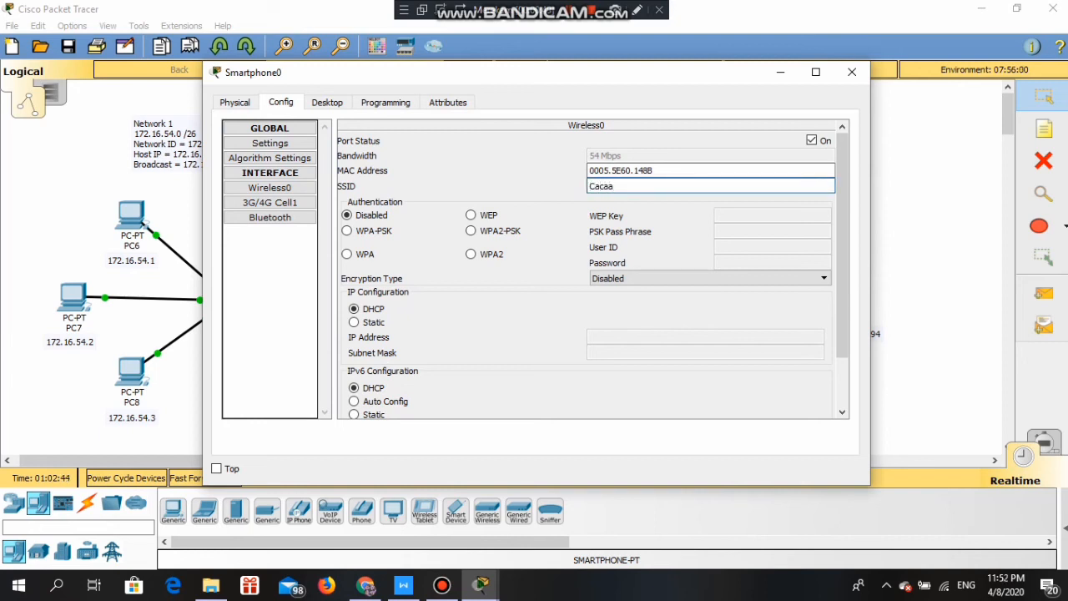
pyautogui.click(472, 231)
pyautogui.write('caca123')
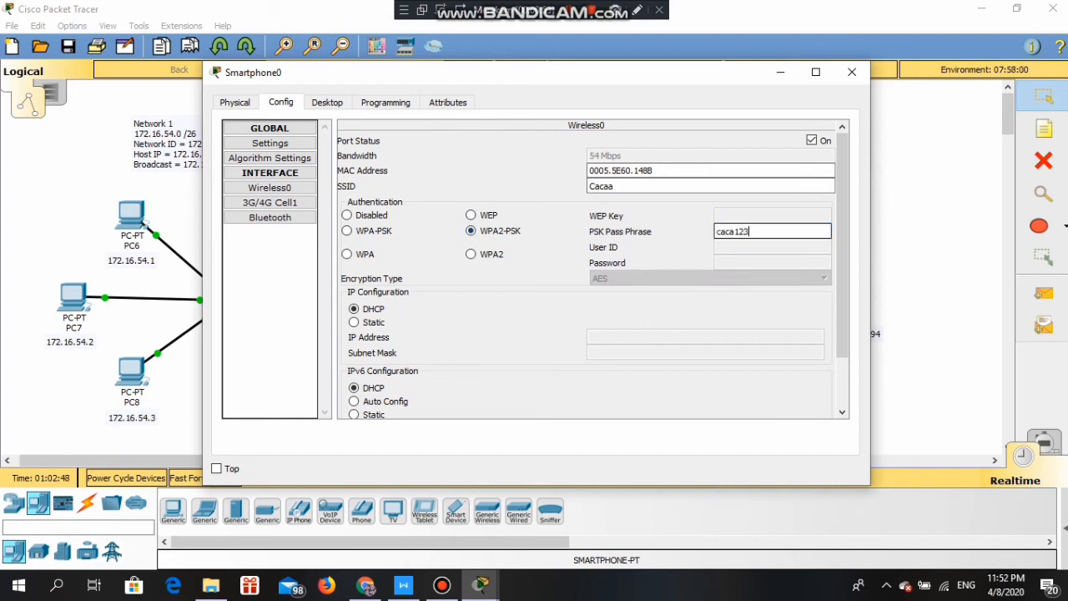
pyautogui.write('4')
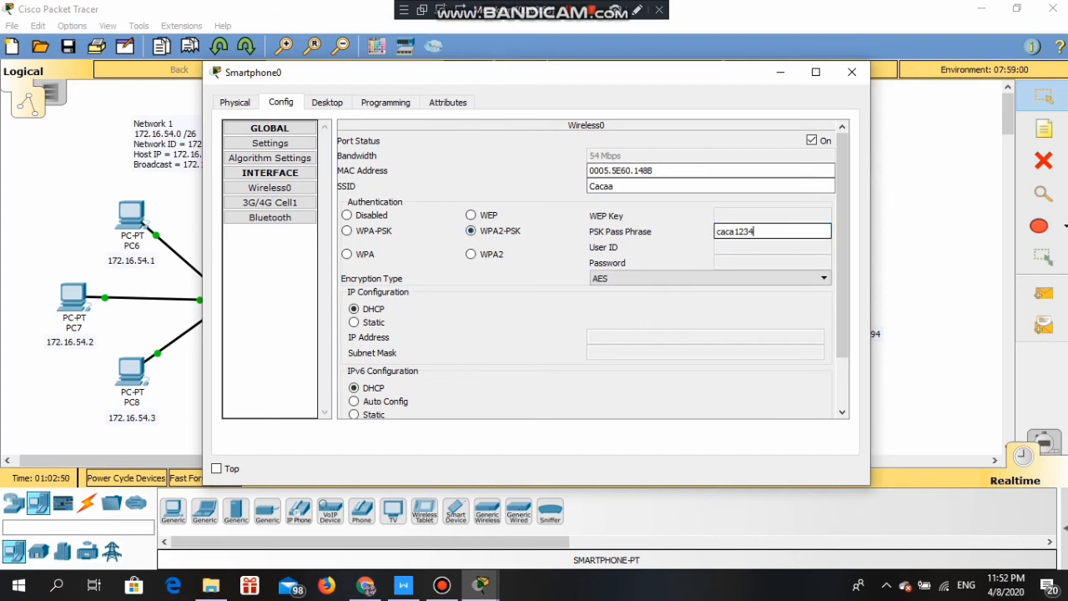
pyautogui.click(852, 72)
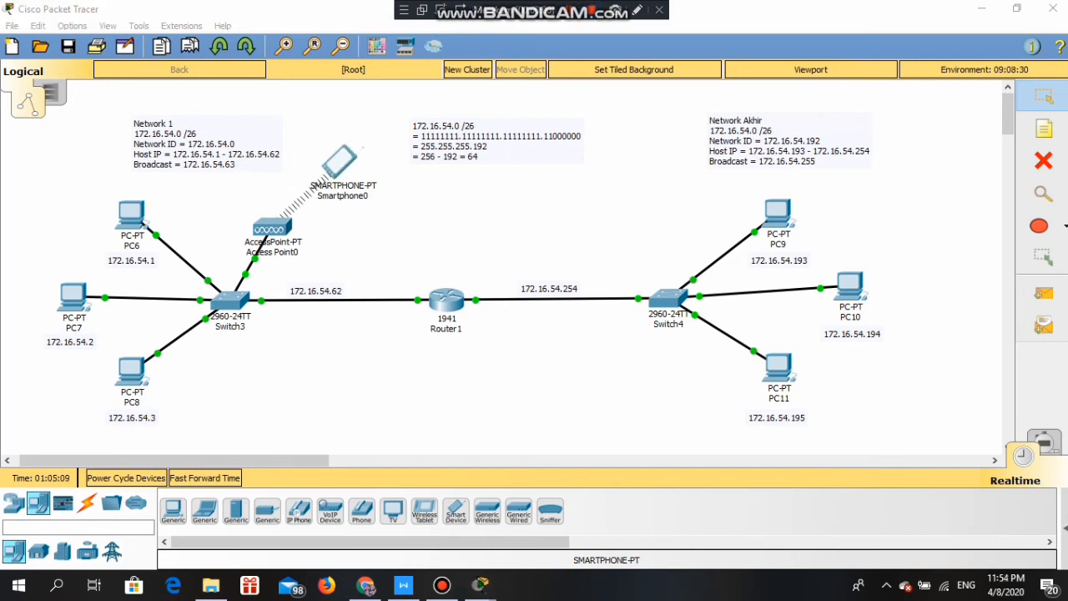
# - Replace Smartphone0's default gateway with 172.16.54.62 in its IP Configuration
pyautogui.click(342, 161)
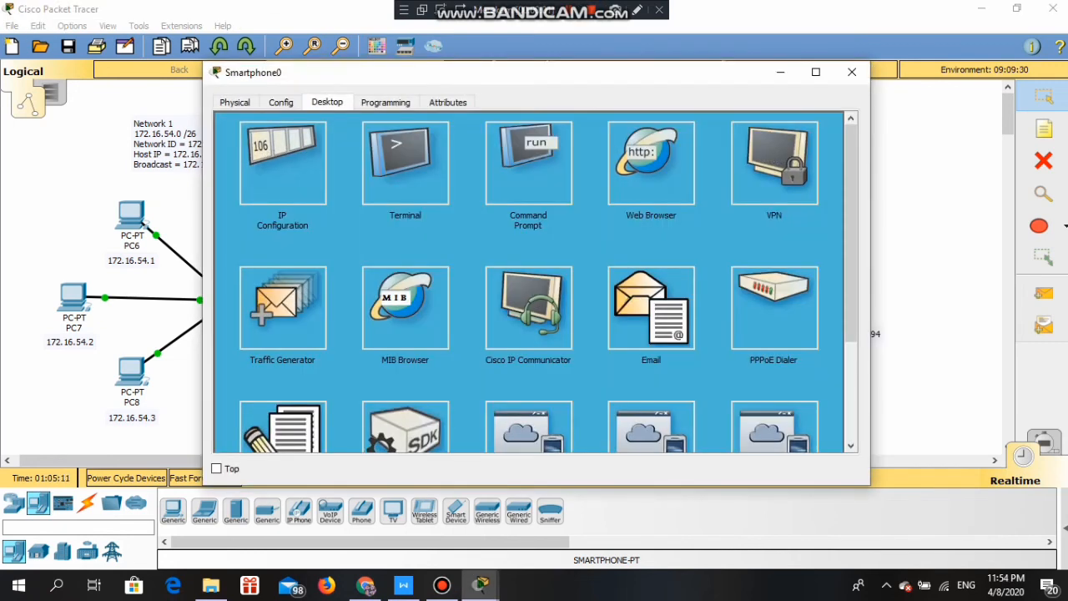
pyautogui.click(286, 163)
pyautogui.doubleClick(454, 251)
pyautogui.write('172.16.54.62')
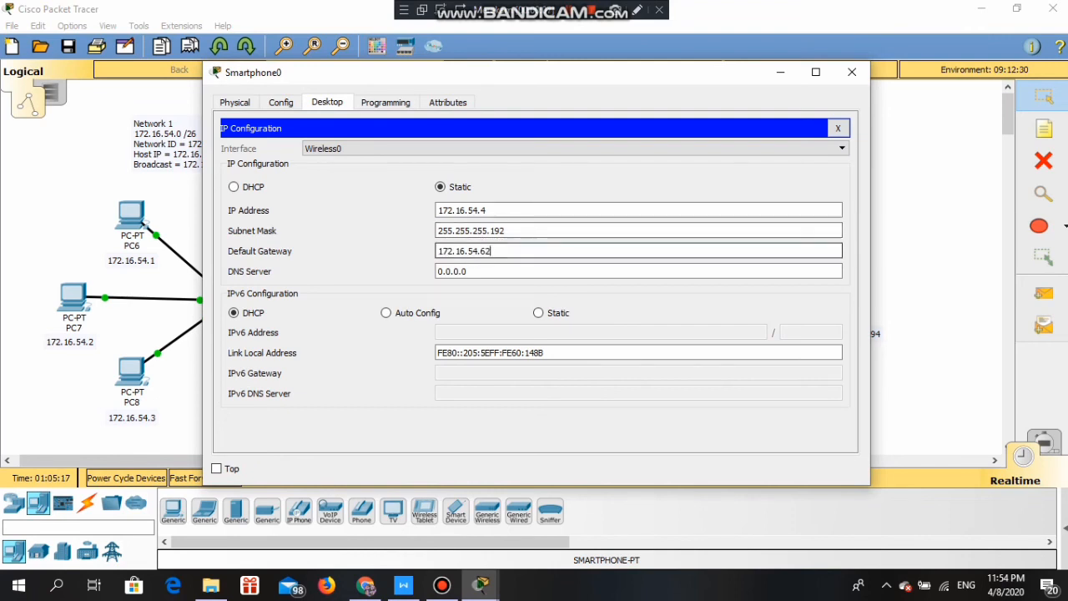
pyautogui.click(852, 72)
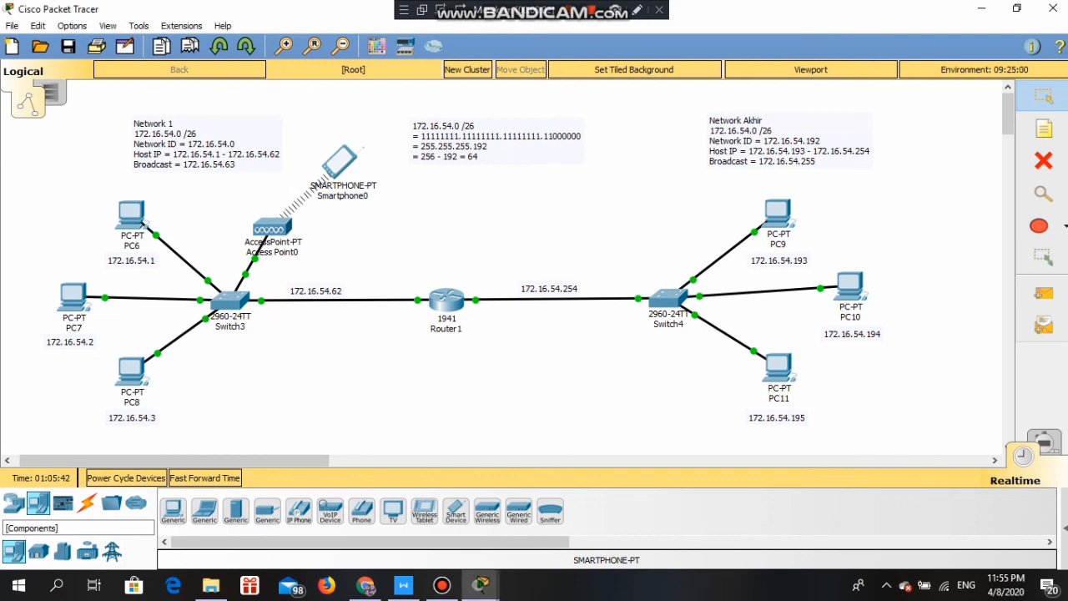
# - Place a Server-PT (Server1) below Switch3 and connect it to Switch3 with an automatic cable
pyautogui.click(236, 511)
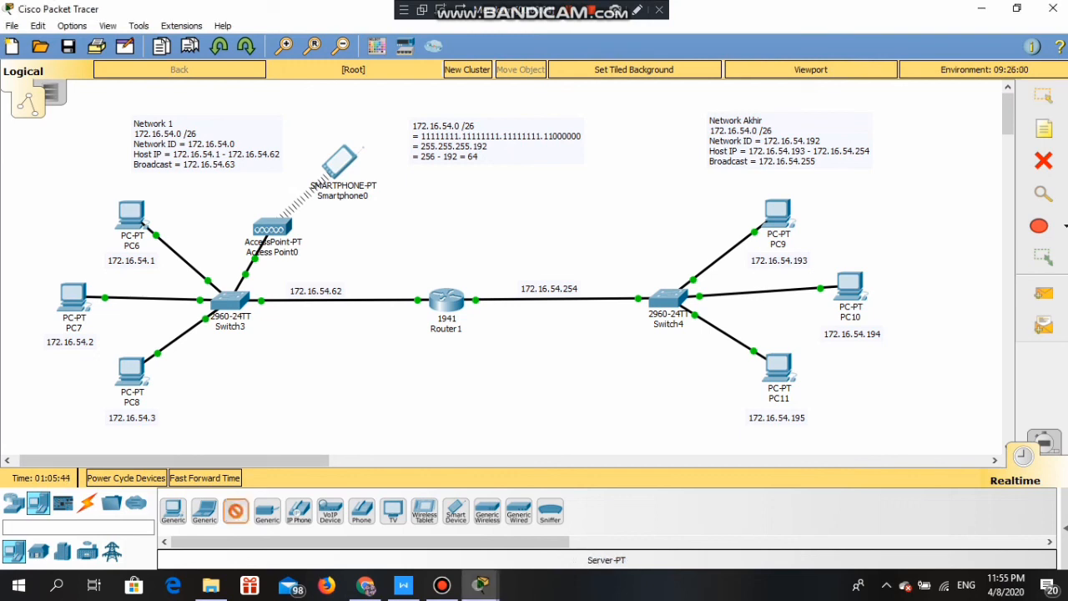
pyautogui.click(247, 396)
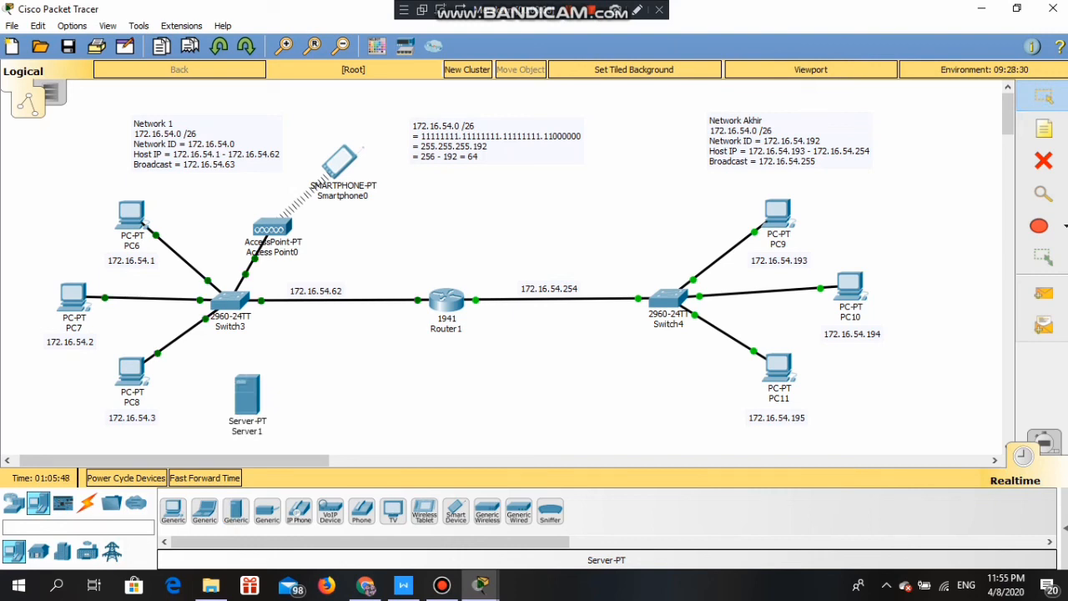
pyautogui.click(87, 503)
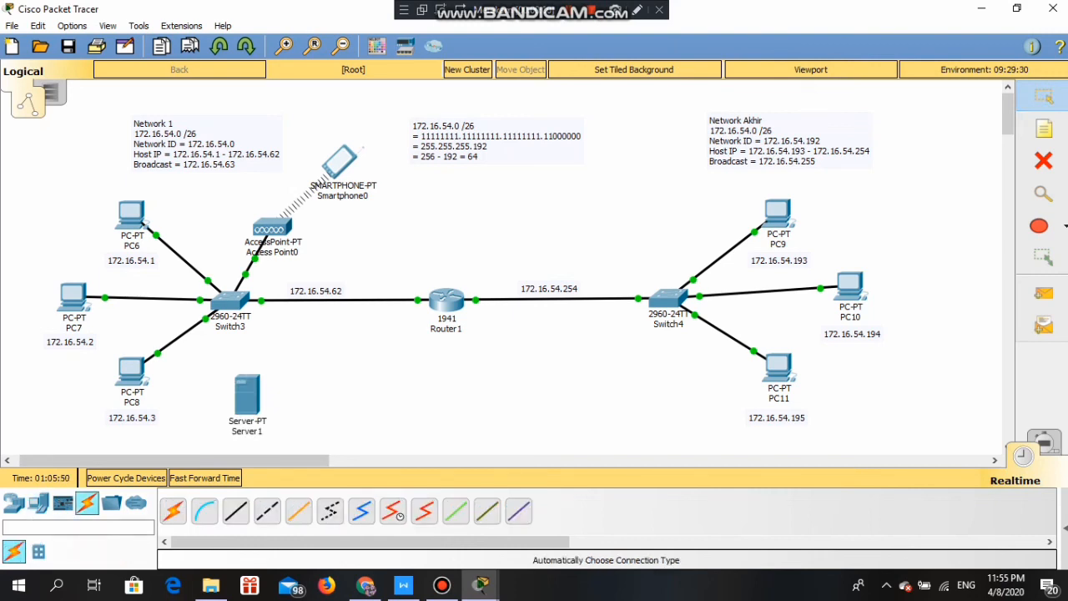
pyautogui.click(172, 510)
pyautogui.click(230, 300)
pyautogui.click(247, 390)
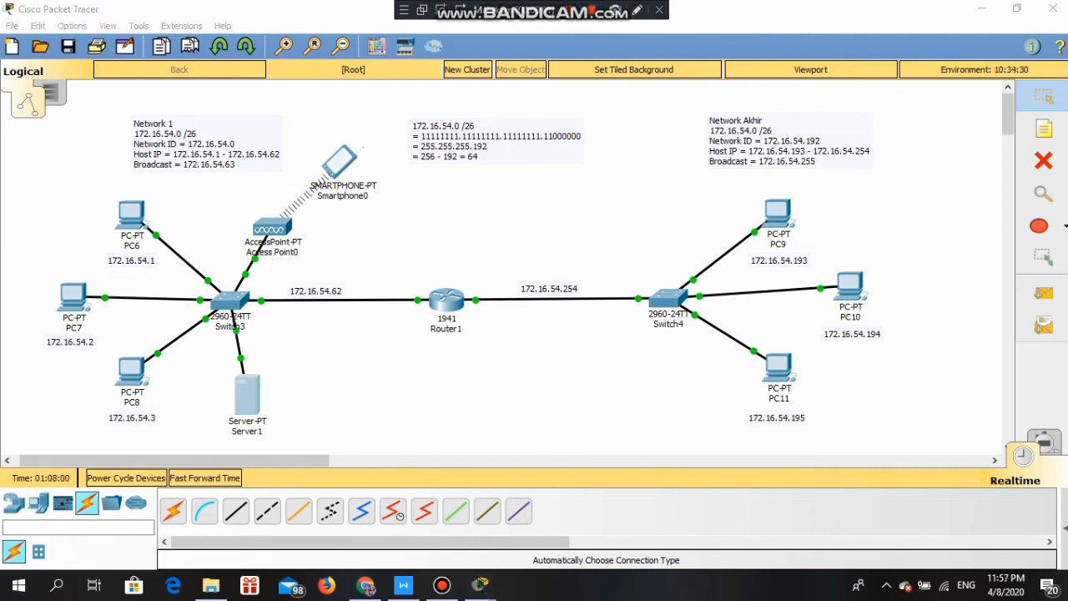
pyautogui.click(247, 395)
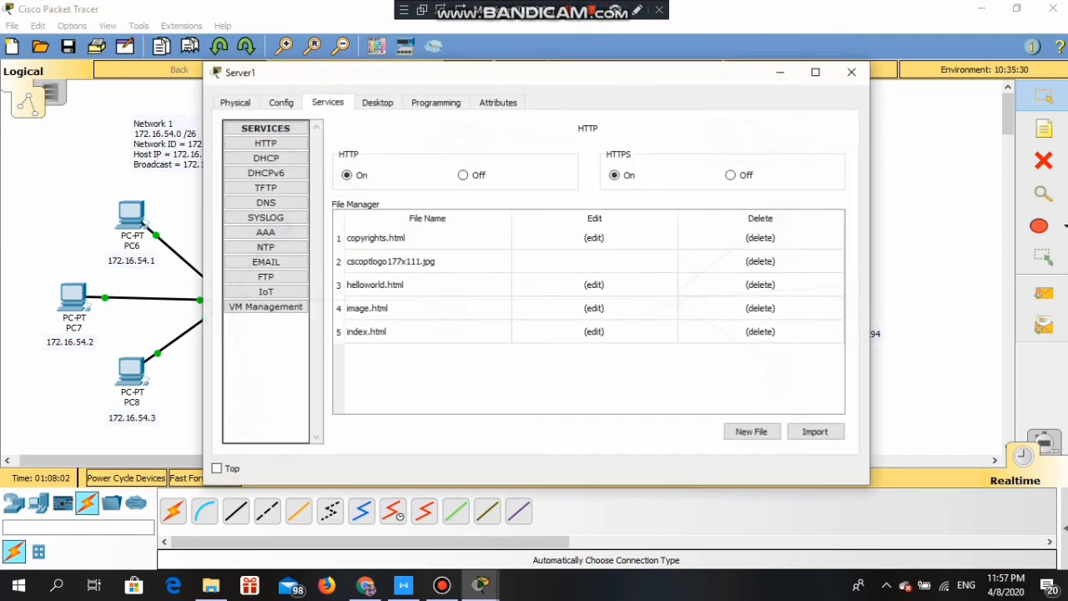
# - Give Server1 the static IP address 172.16.54.10 in its IP Configuration
pyautogui.click(377, 103)
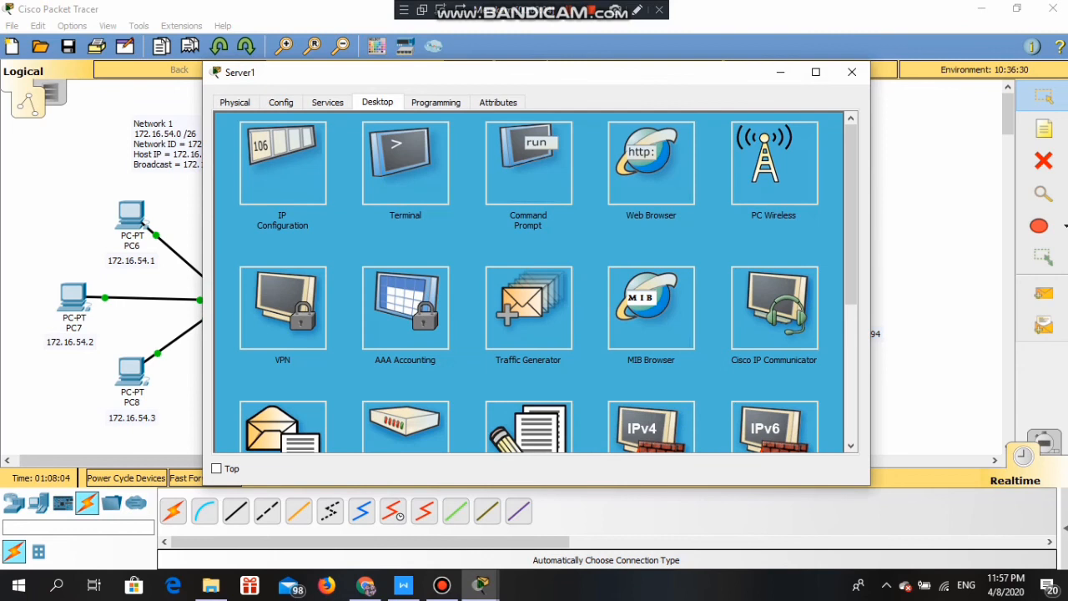
pyautogui.click(282, 163)
pyautogui.moveTo(490, 82); pyautogui.dragTo(602, 111)
pyautogui.click(617, 227)
pyautogui.write('172.16.54.62')
pyautogui.press('BackSpace')
pyautogui.press('BackSpace')
pyautogui.write('10')
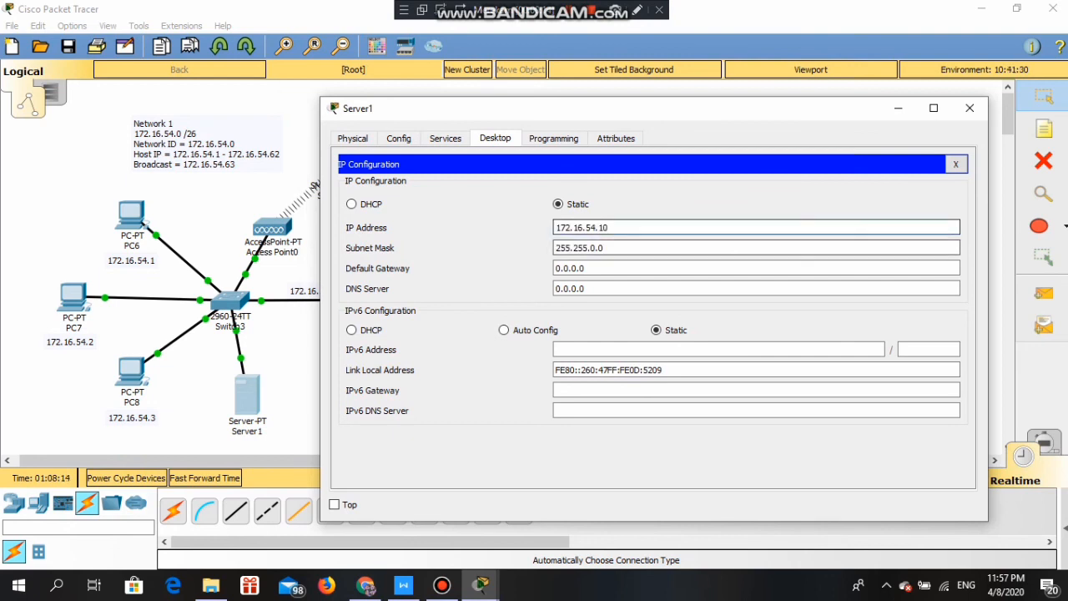
# - Set Server1's mask to 255.255.255.192 and gateway to 172.16.54.62, then open its DHCP service
pyautogui.click(591, 248)
pyautogui.press('BackSpace')
pyautogui.write('255.')
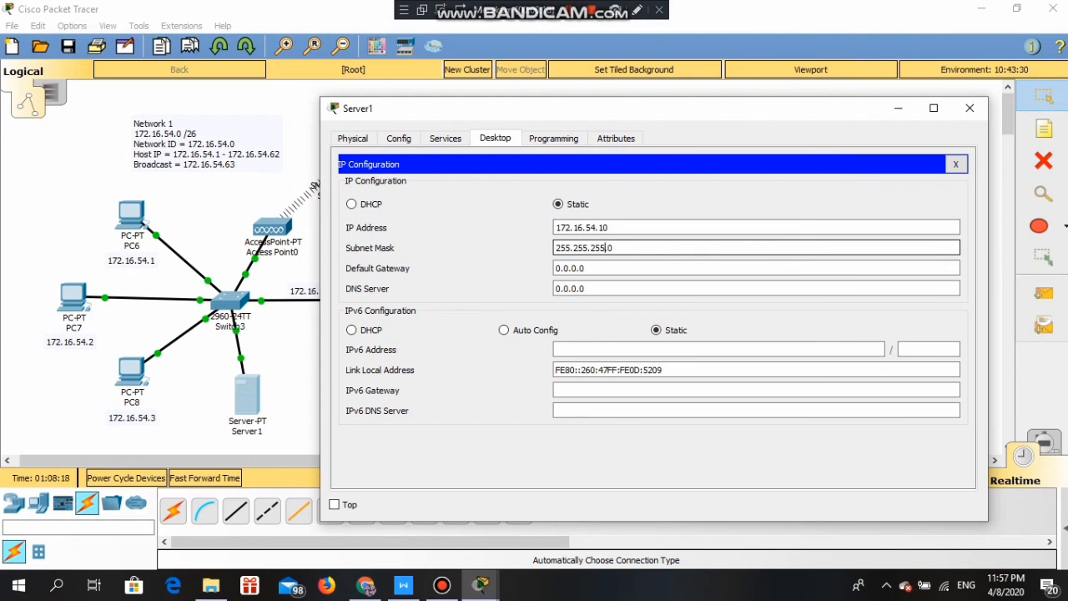
pyautogui.press('BackSpace')
pyautogui.write('192')
pyautogui.press('Tab')
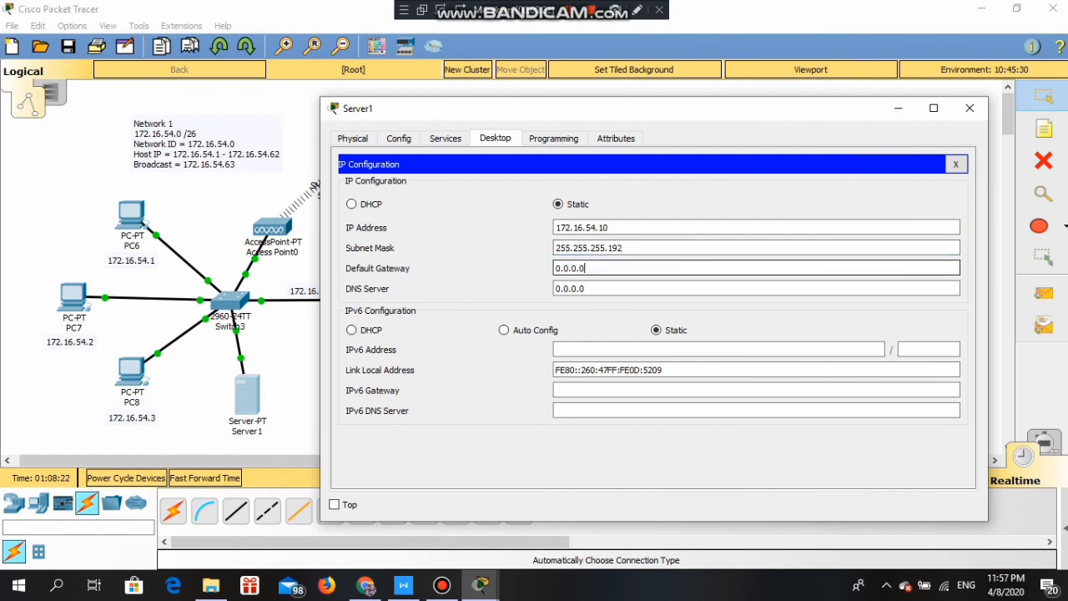
pyautogui.write('172.16.54.62')
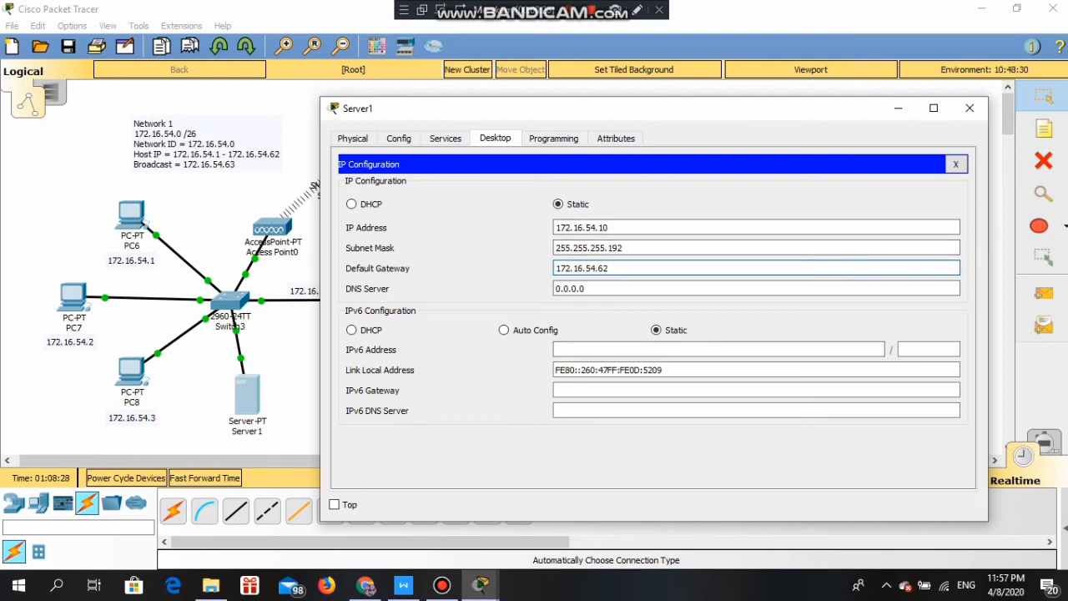
pyautogui.click(445, 138)
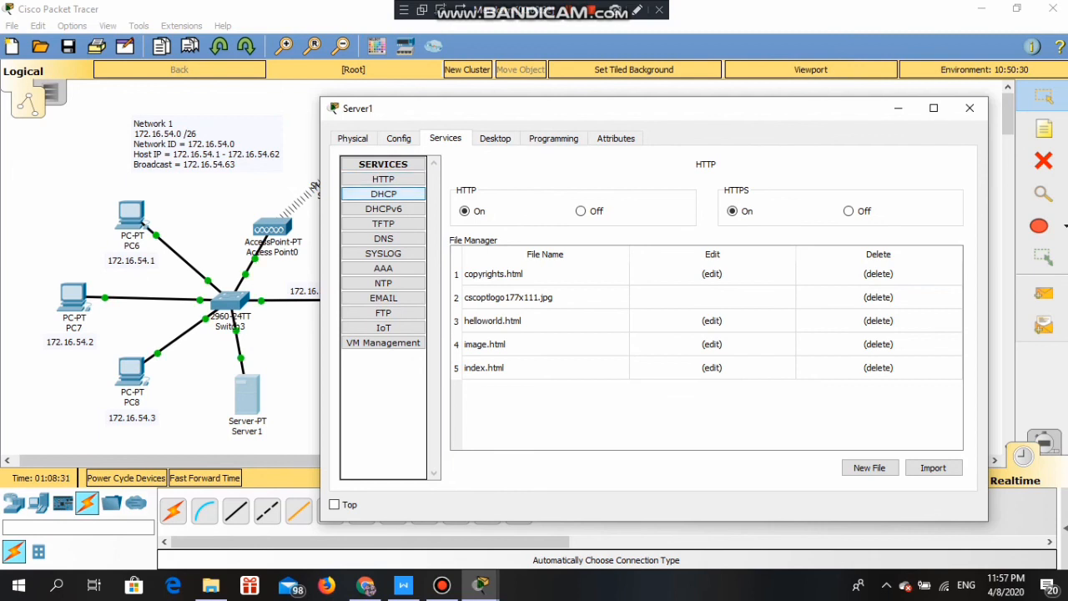
pyautogui.click(383, 194)
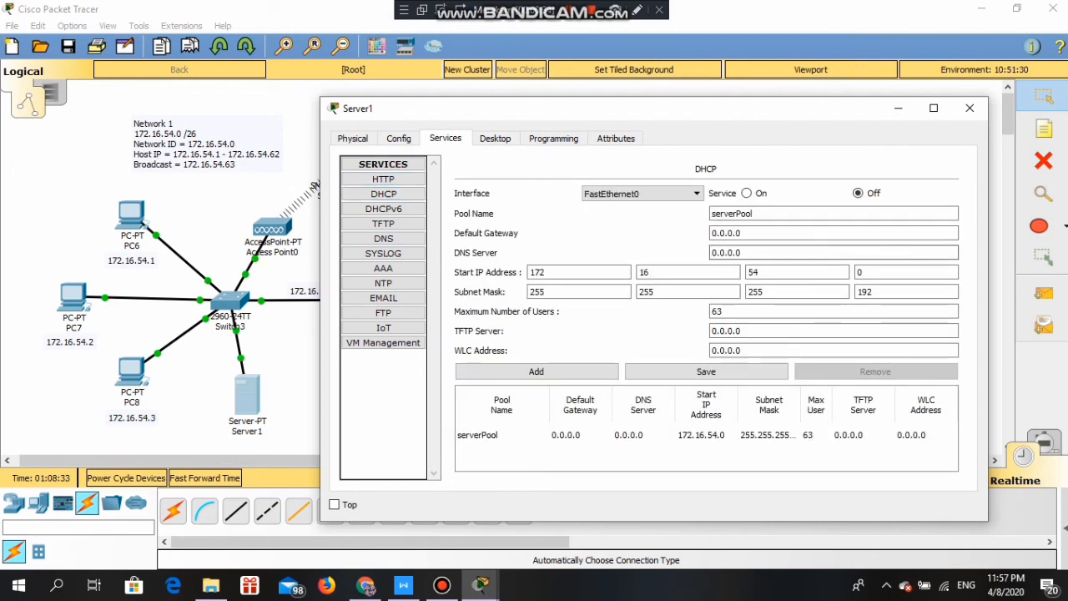
# - Set the DHCP pool gateway to 172.16.54.62 and start address to 172.16.54.1, then close Server1
pyautogui.doubleClick(725, 233)
pyautogui.write('172.16.54.62')
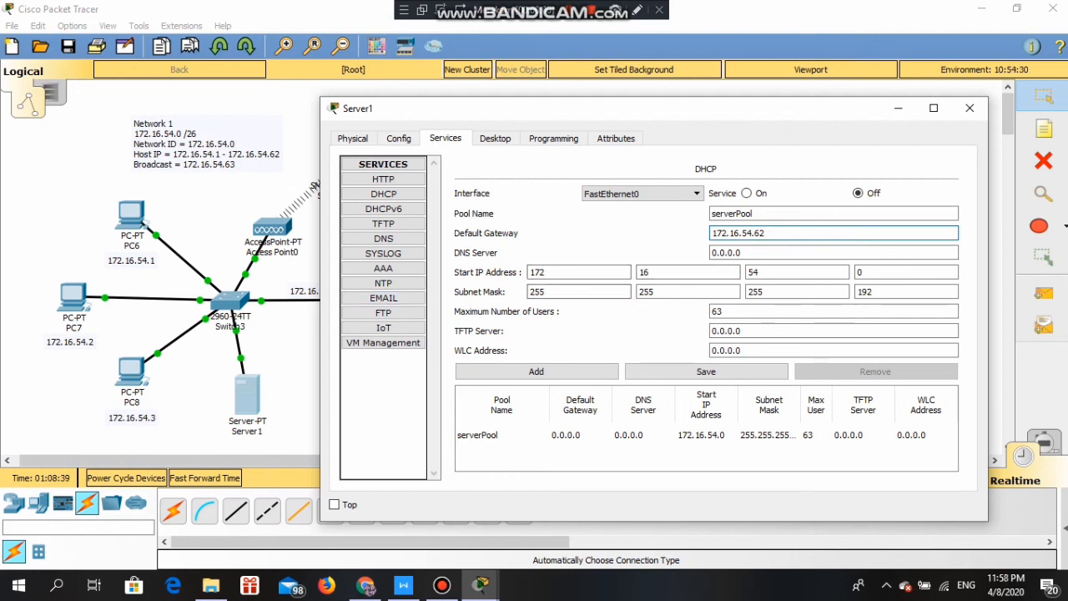
pyautogui.click(884, 272)
pyautogui.press('BackSpace')
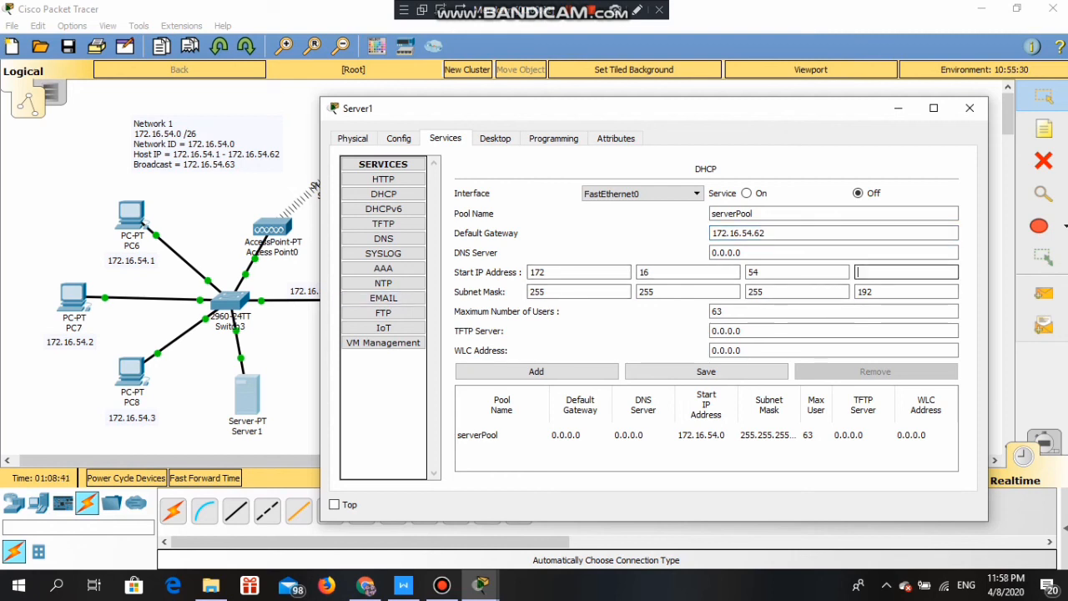
pyautogui.write('1')
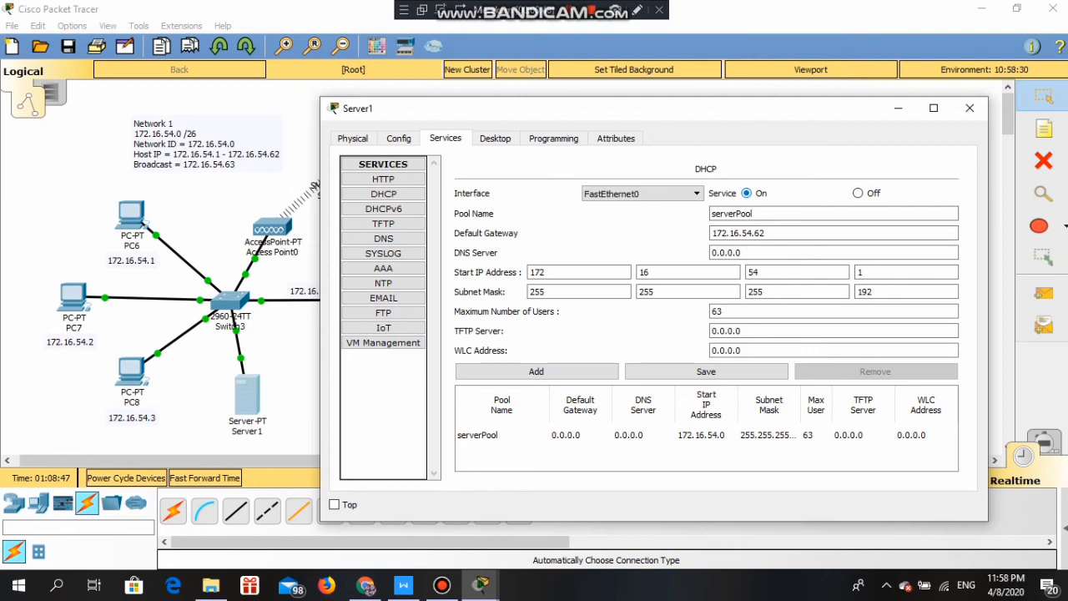
pyautogui.click(970, 108)
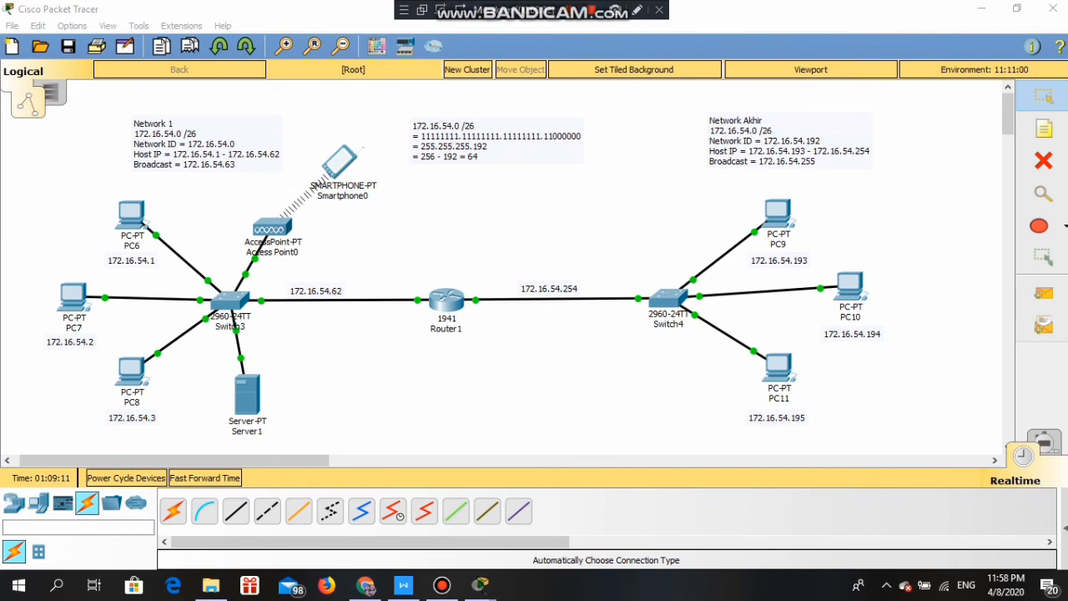
# - Switch PC6's IP configuration to DHCP so it receives 172.16.54.1
pyautogui.click(131, 215)
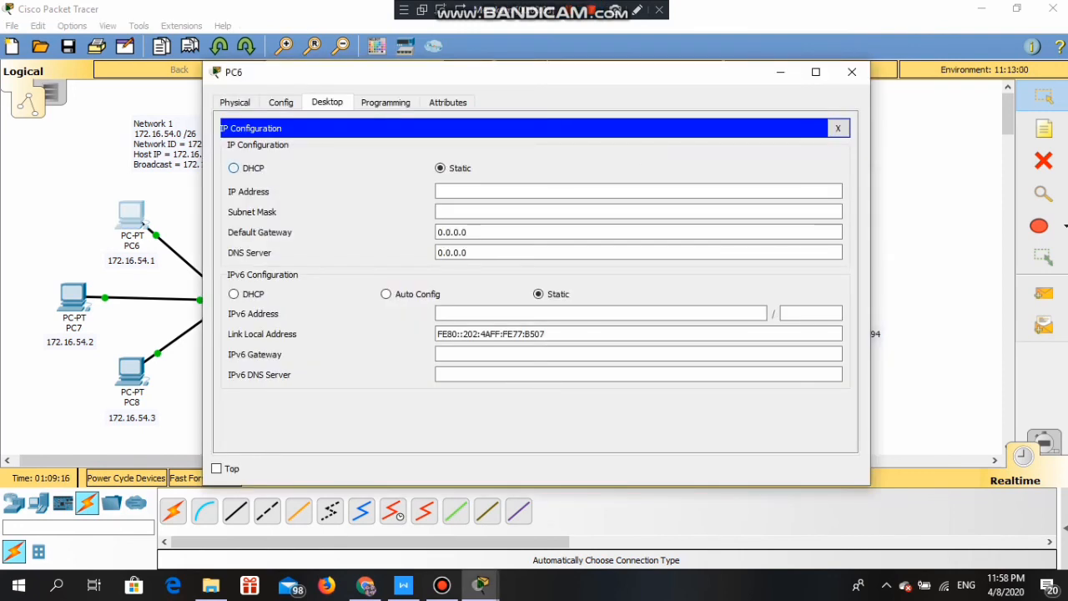
pyautogui.click(234, 168)
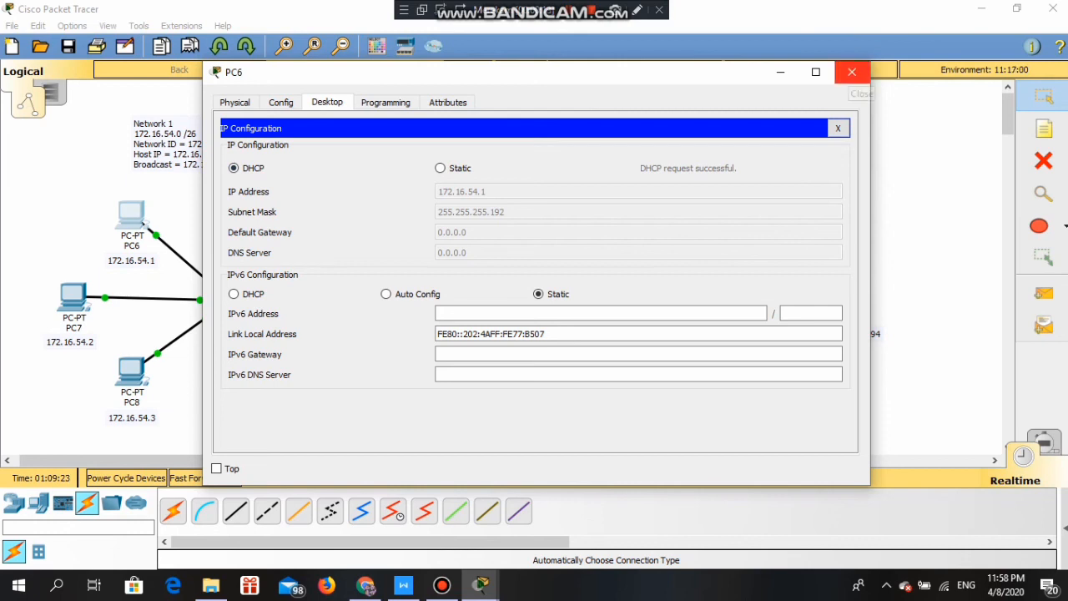
pyautogui.click(851, 71)
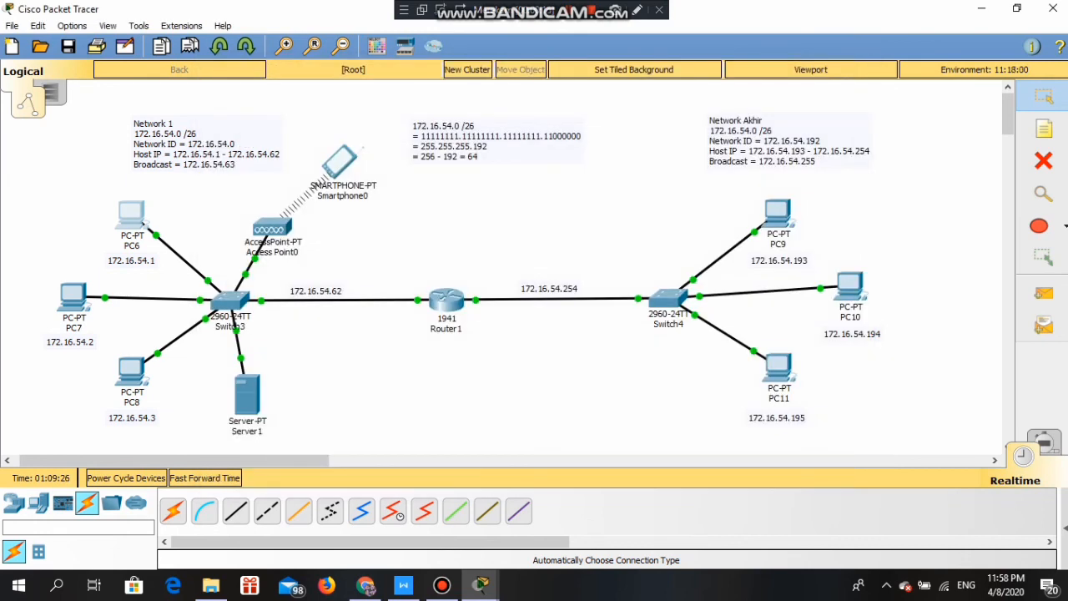
# - Switch PC7's IP configuration to DHCP
pyautogui.click(72, 296)
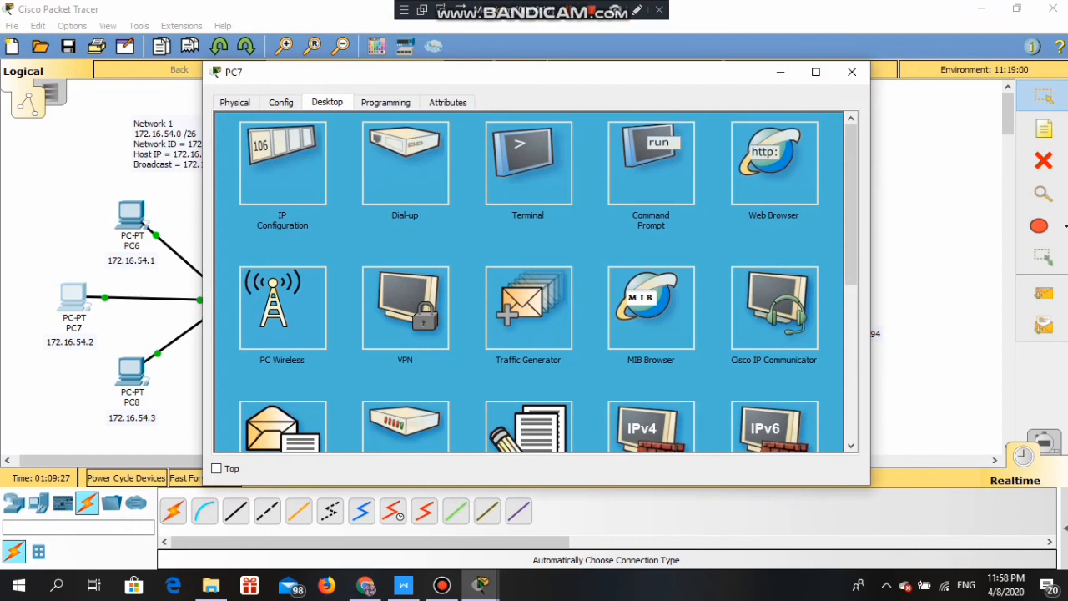
pyautogui.click(282, 163)
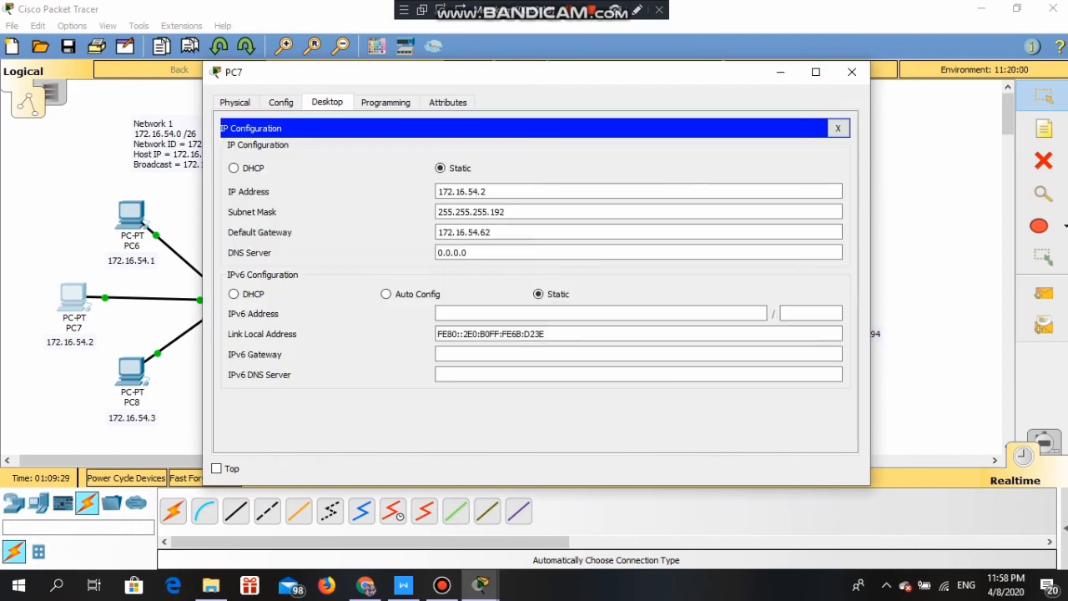
pyautogui.click(235, 169)
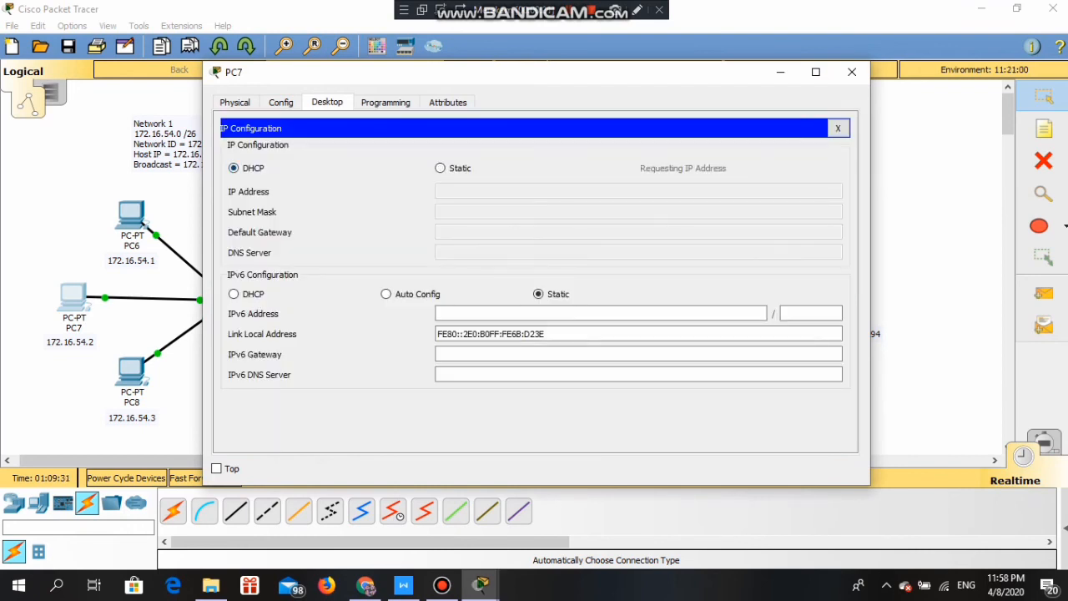